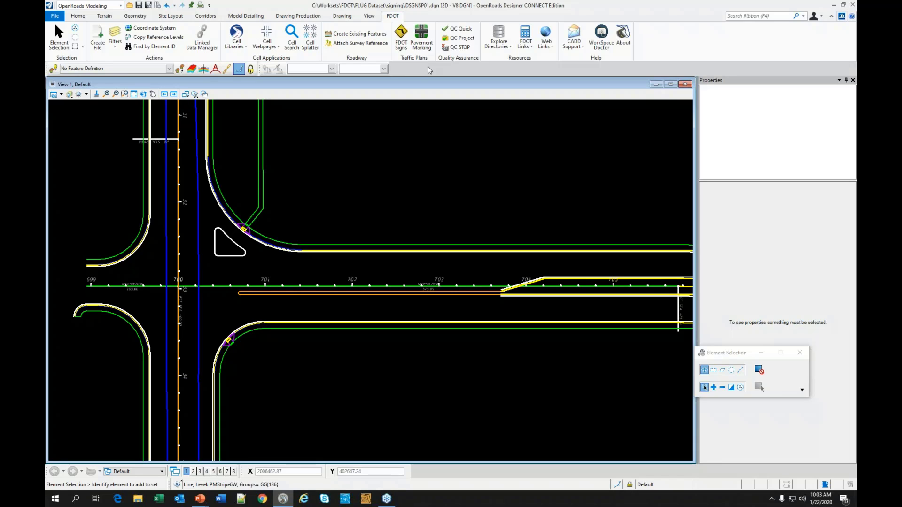
# - Open the FDOT Signs tool, move its window over the drawing and check the list of existing assemblies
pyautogui.click(402, 50)
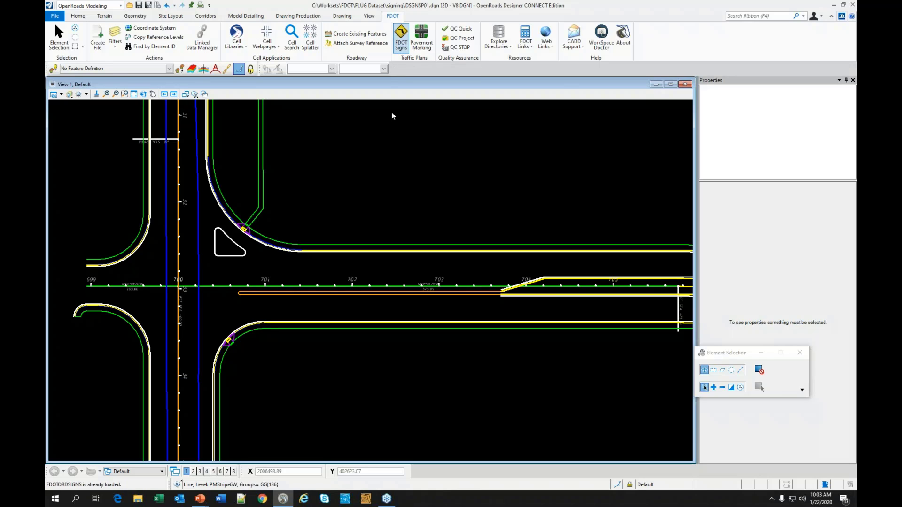
pyautogui.moveTo(650, 96); pyautogui.dragTo(530, 79)
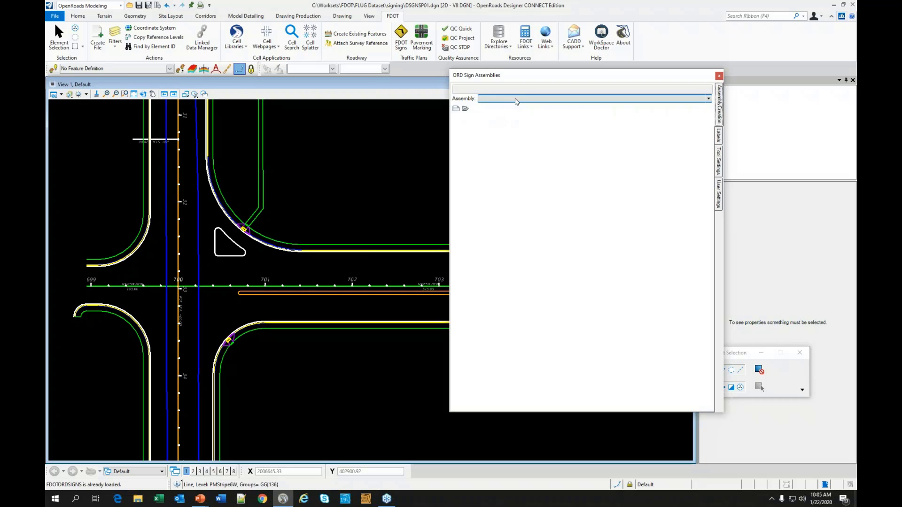
pyautogui.click(709, 99)
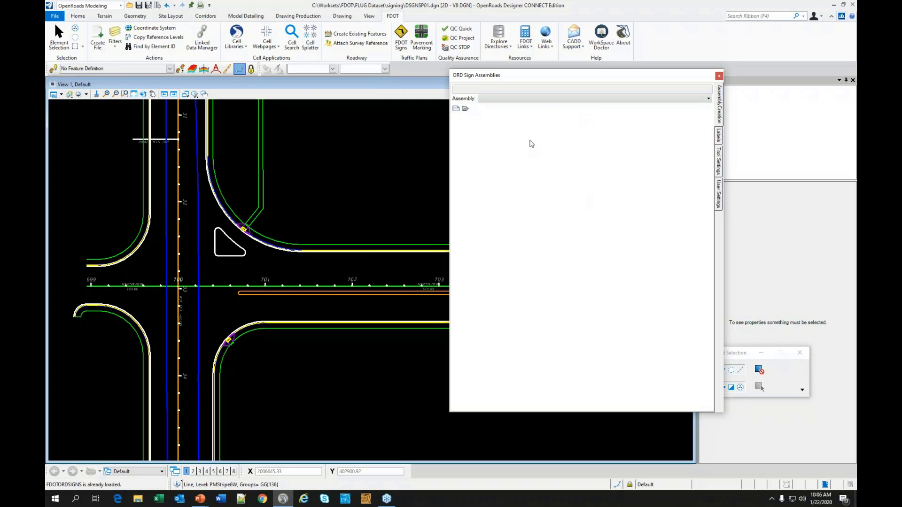
# - Review the sign label settings and the tool settings, and open the Issue Clean Up window for inspection
pyautogui.click(719, 138)
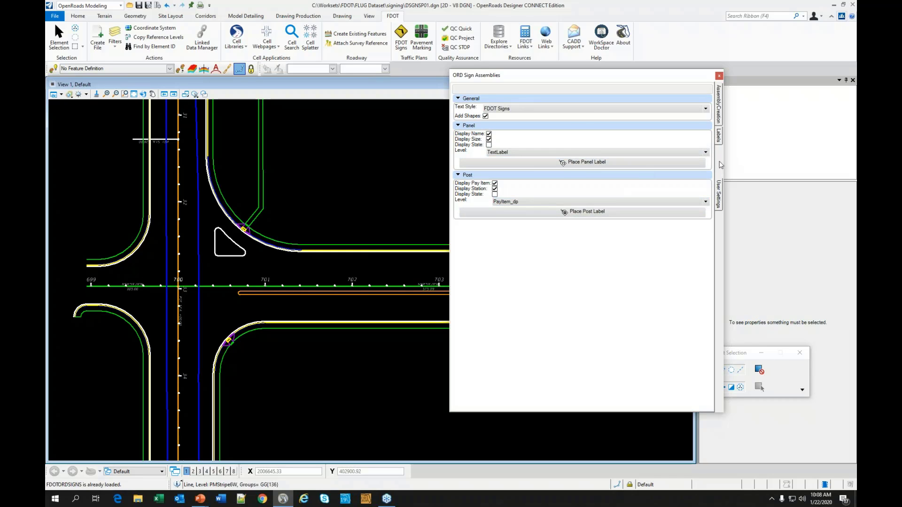
pyautogui.click(720, 162)
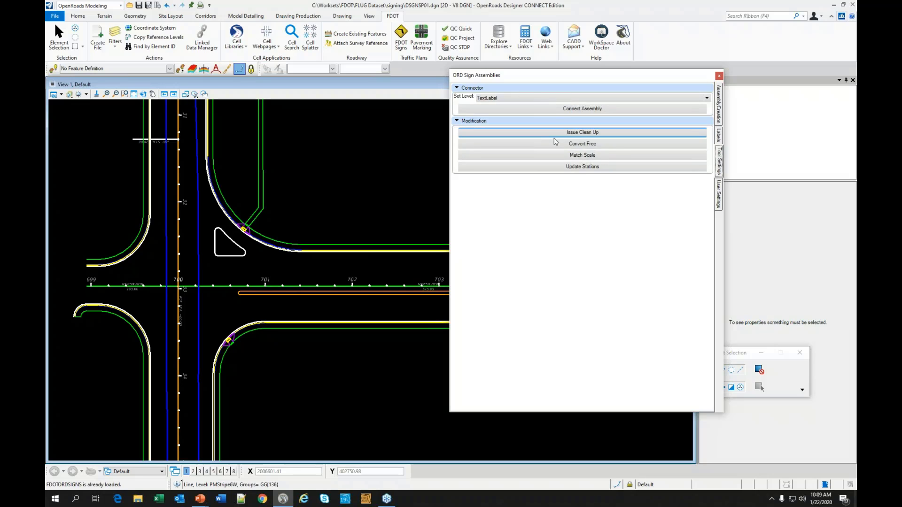
pyautogui.click(591, 133)
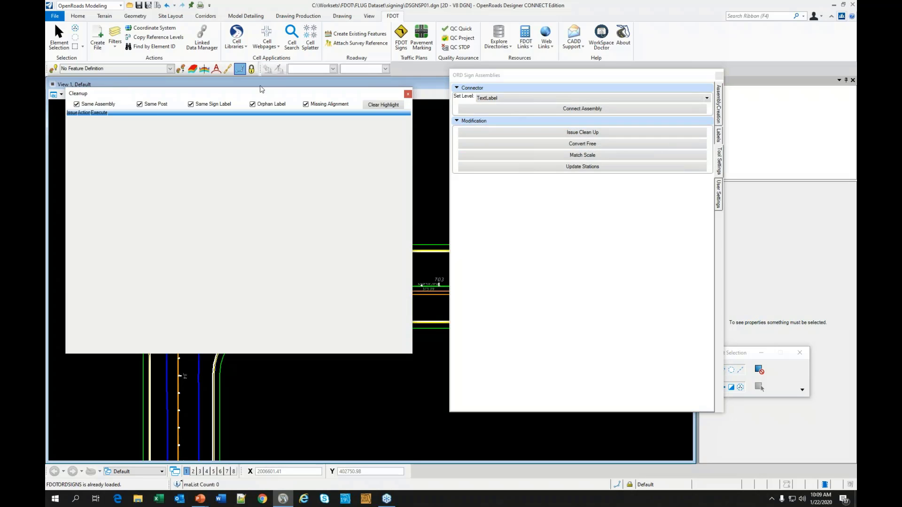
pyautogui.moveTo(252, 97); pyautogui.dragTo(282, 94)
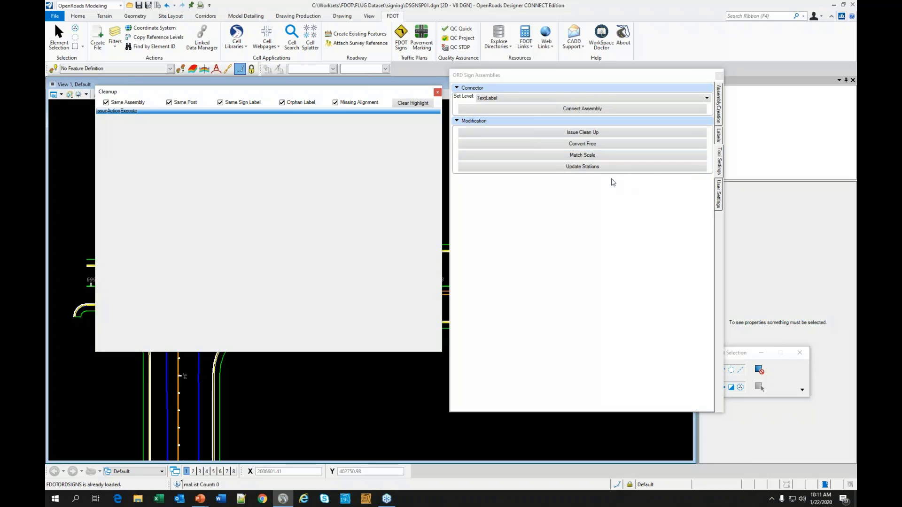
# - Review the sign tool's user settings, including the available options for zoom view, station precision and tab alignment
pyautogui.click(719, 196)
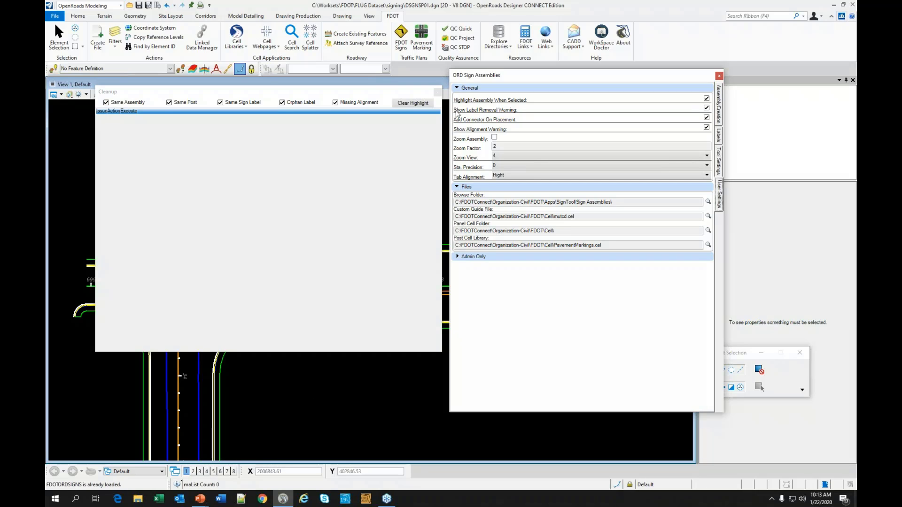
pyautogui.click(506, 156)
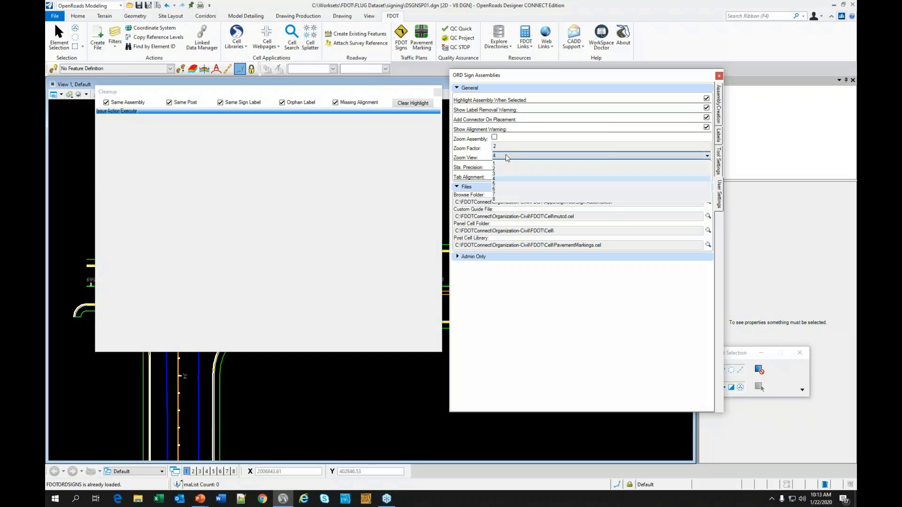
pyautogui.click(506, 155)
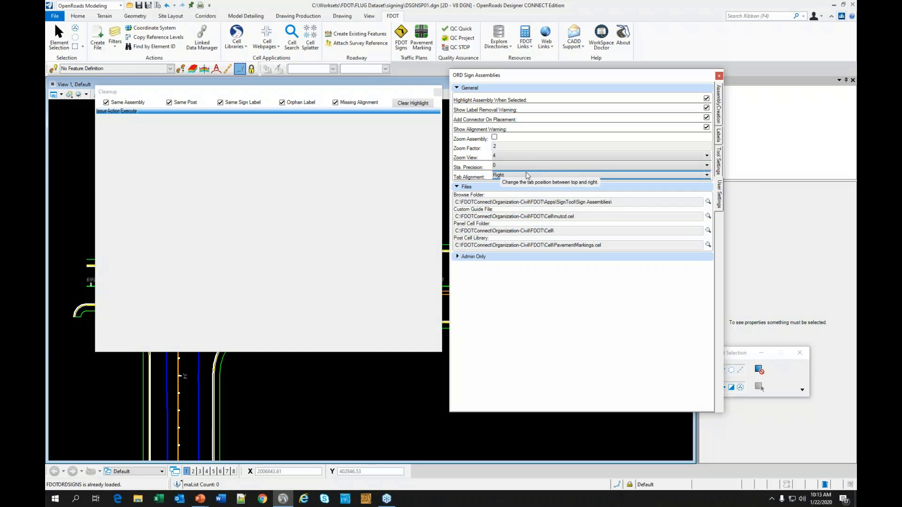
pyautogui.click(708, 168)
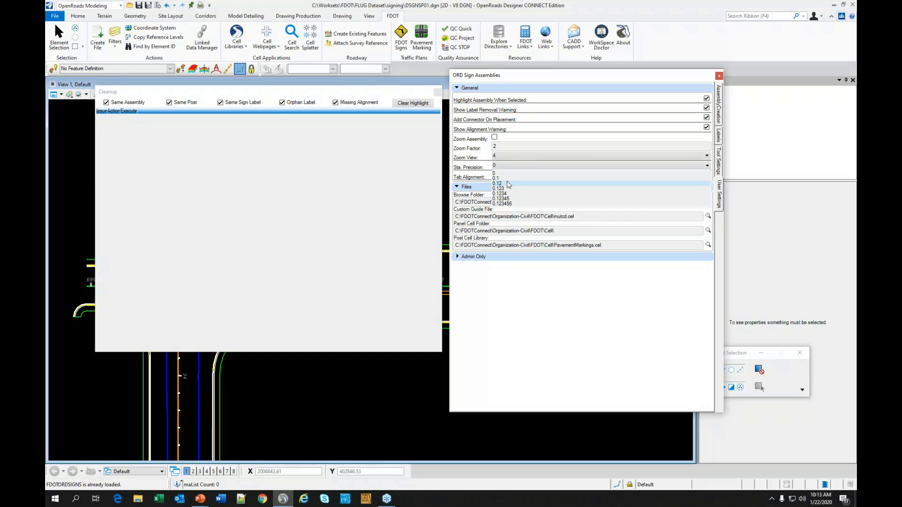
pyautogui.click(470, 168)
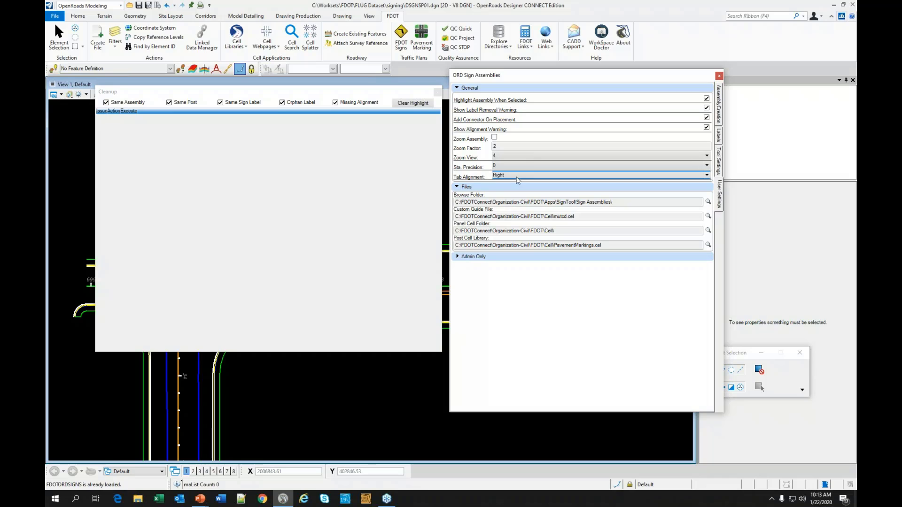
pyautogui.click(518, 175)
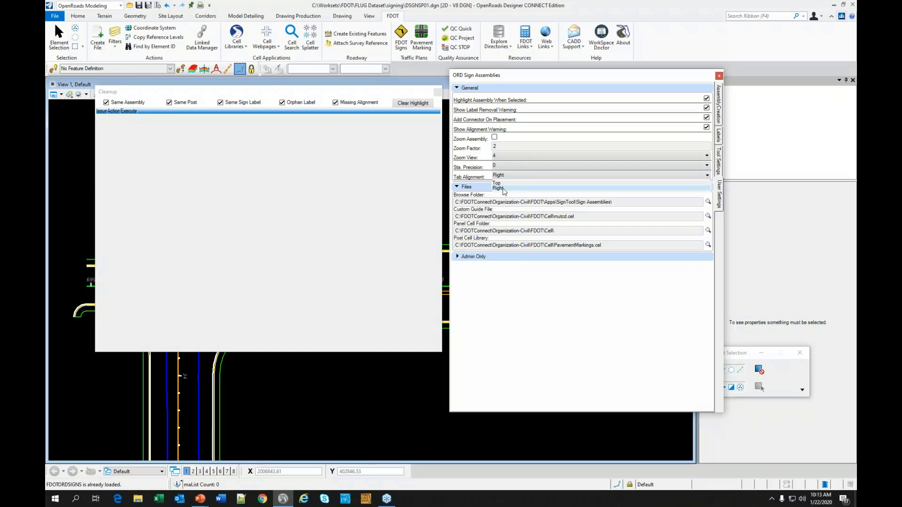
pyautogui.click(546, 330)
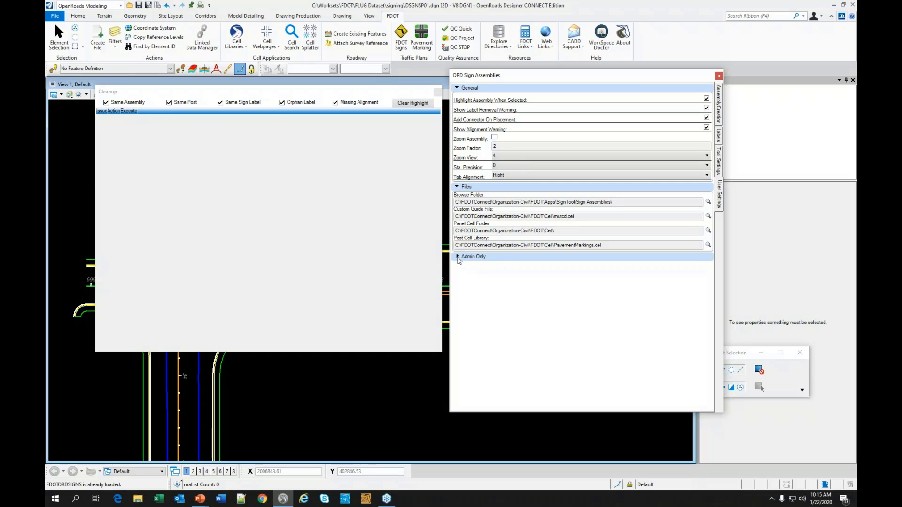
# - Expand the Admin Only settings, view the contents of the SettingsDefault.xml file and close it
pyautogui.click(458, 257)
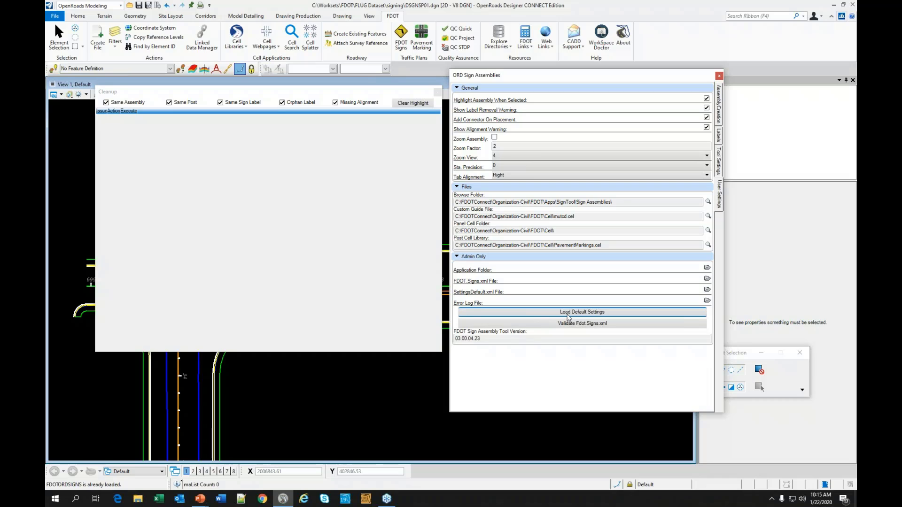
pyautogui.click(708, 290)
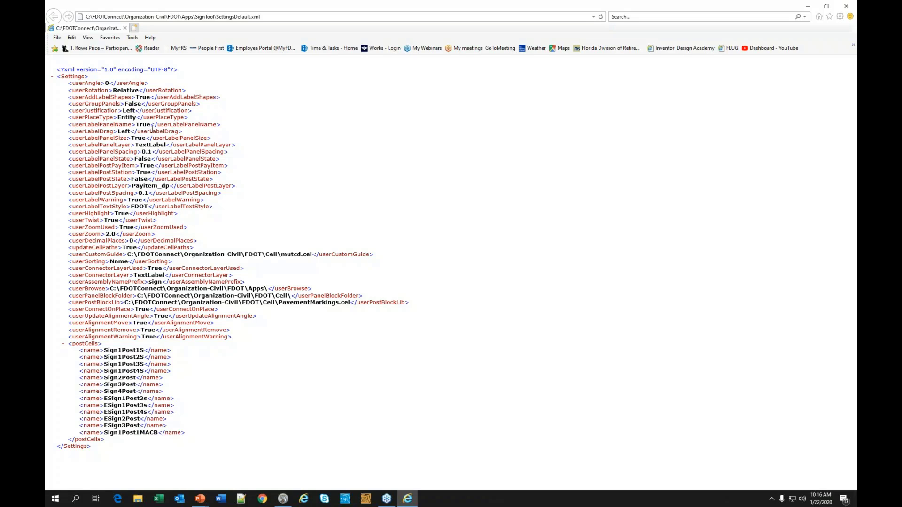
pyautogui.click(125, 28)
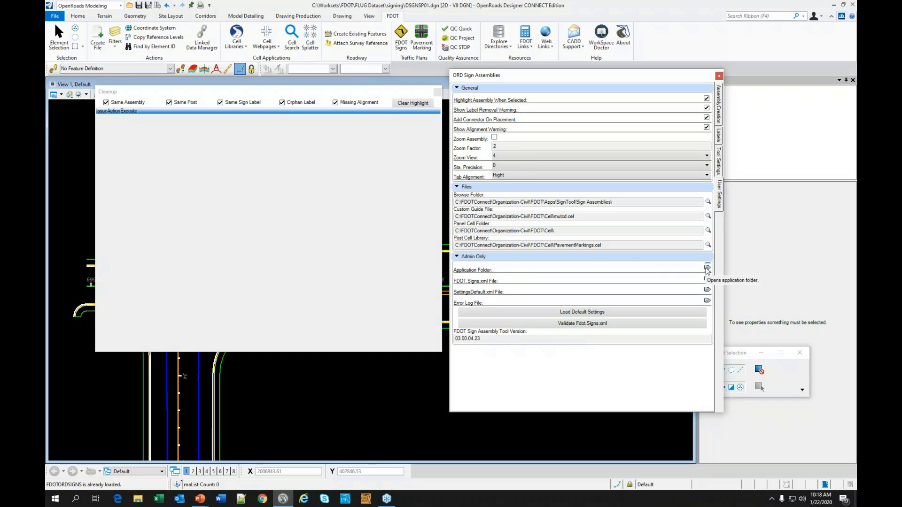
# - Open the sign tool's application folder, inspect the files in its Sign Assemblies subfolder and close the folder
pyautogui.click(707, 270)
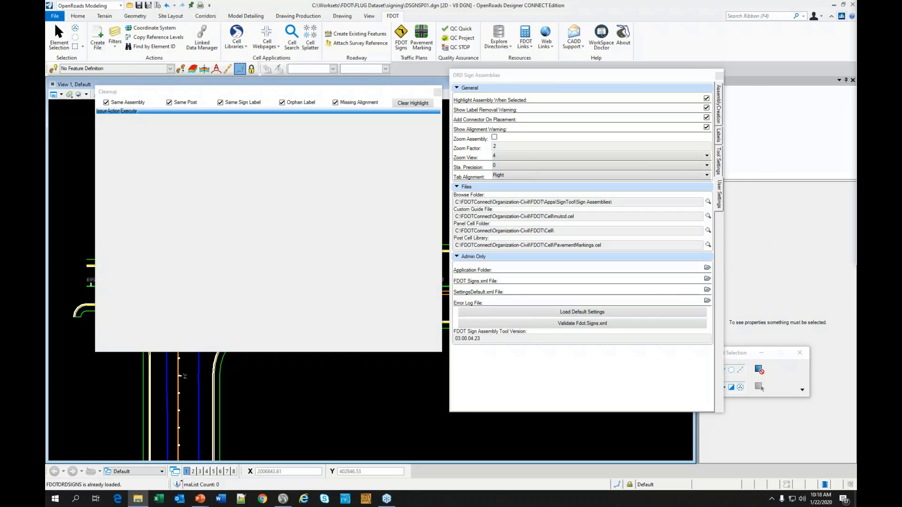
pyautogui.moveTo(857, 9); pyautogui.dragTo(271, 58)
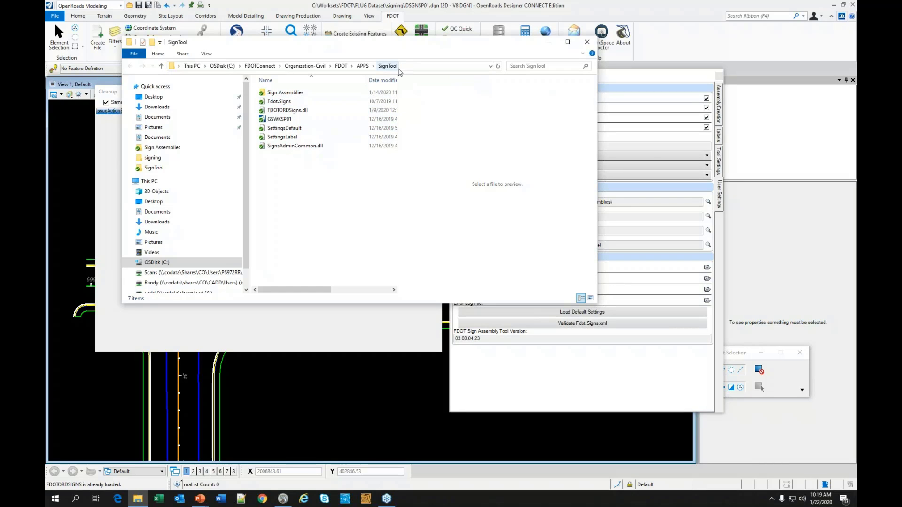
pyautogui.moveTo(397, 77); pyautogui.dragTo(480, 78)
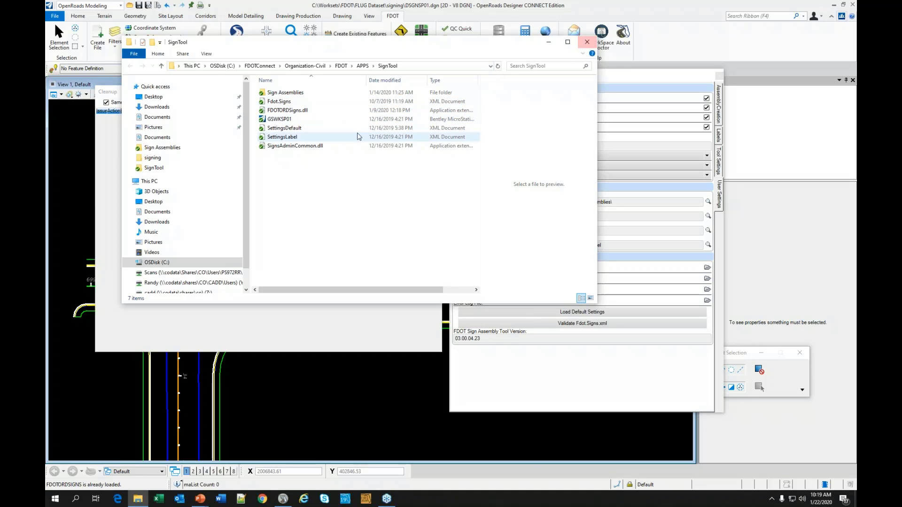
pyautogui.doubleClick(275, 94)
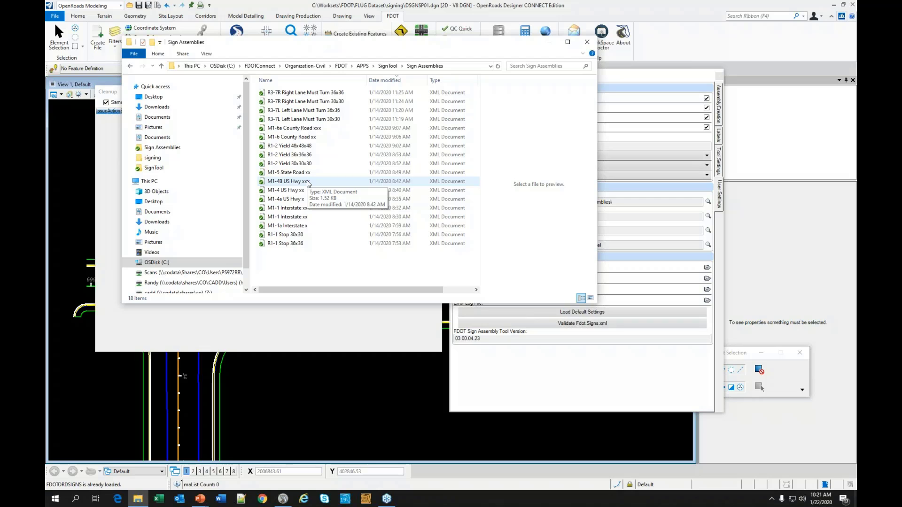
pyautogui.click(587, 45)
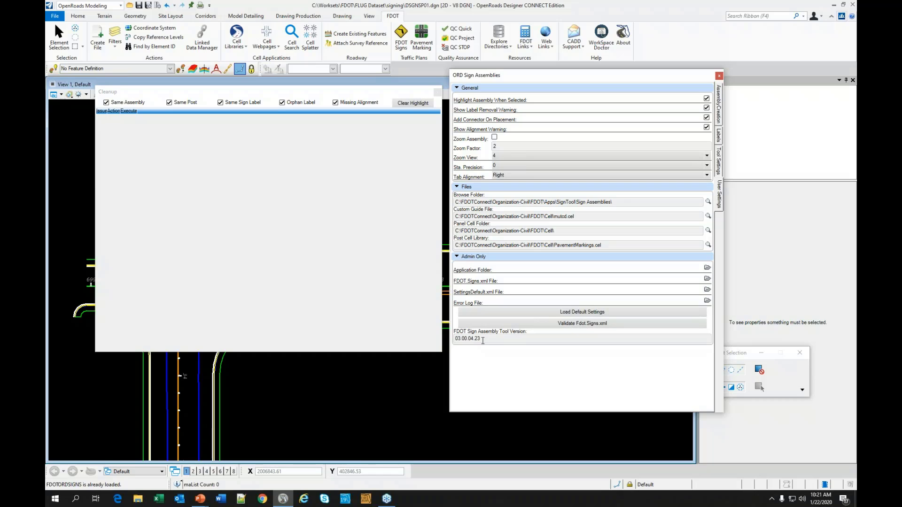
# - Return to assembly creation, close the Cleanup window and move the sign tool aside to clear the drawing
pyautogui.click(720, 107)
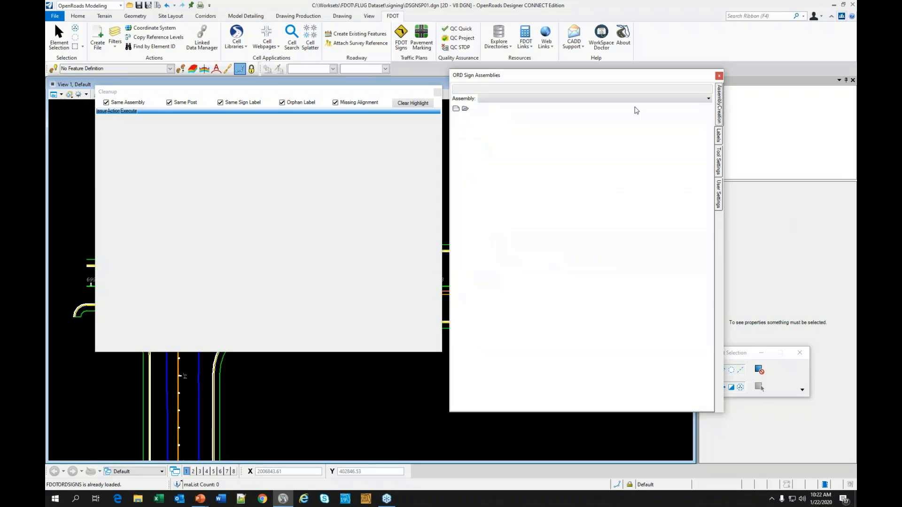
pyautogui.click(437, 92)
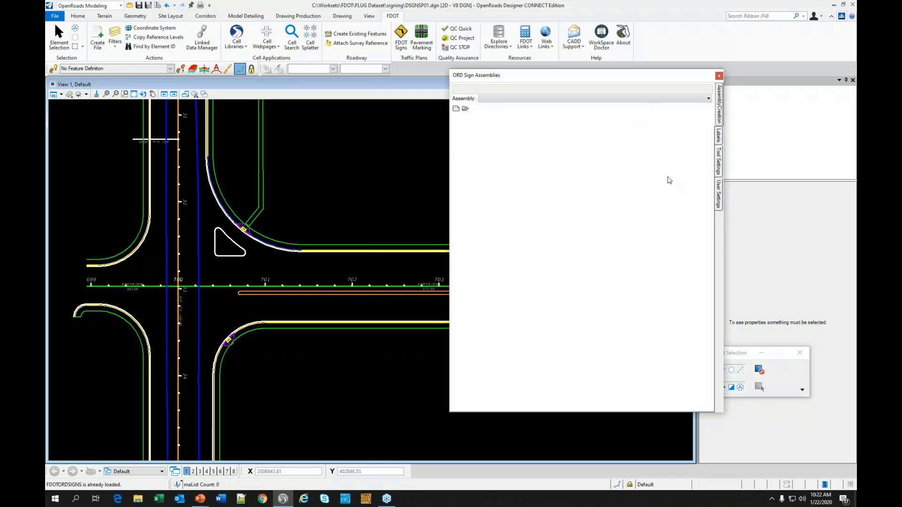
pyautogui.moveTo(588, 76)
pyautogui.mouseDown()
pyautogui.moveTo(646, 32)
pyautogui.moveTo(676, 39)
pyautogui.mouseUp()
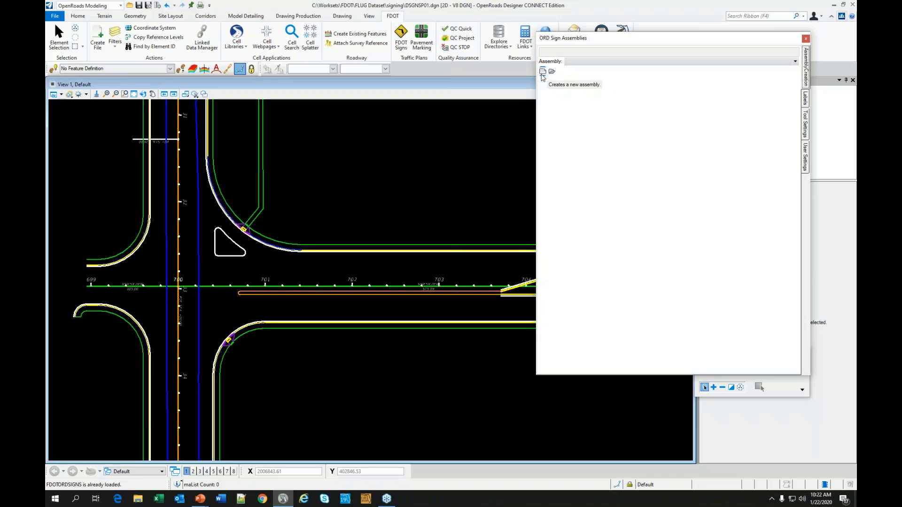
# - Create a new sign assembly and name it M1 4-001
pyautogui.click(543, 72)
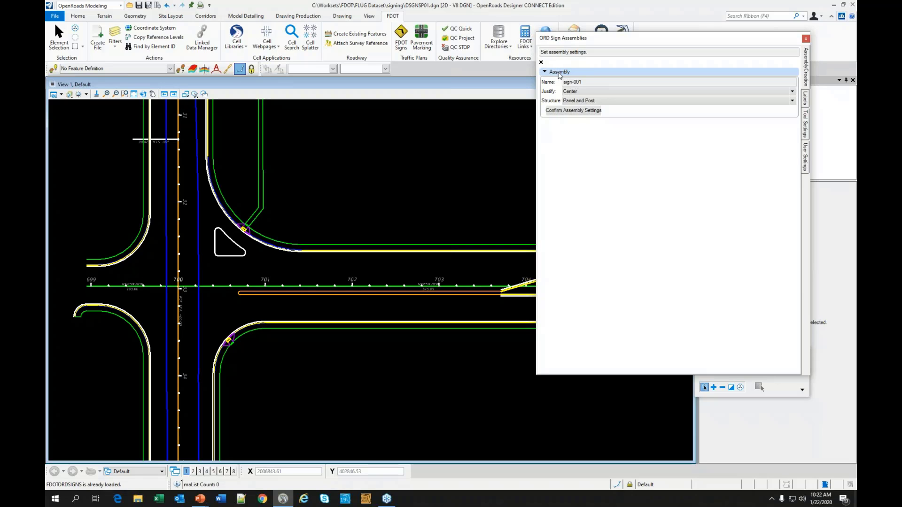
pyautogui.click(544, 72)
pyautogui.click(545, 72)
pyautogui.click(583, 84)
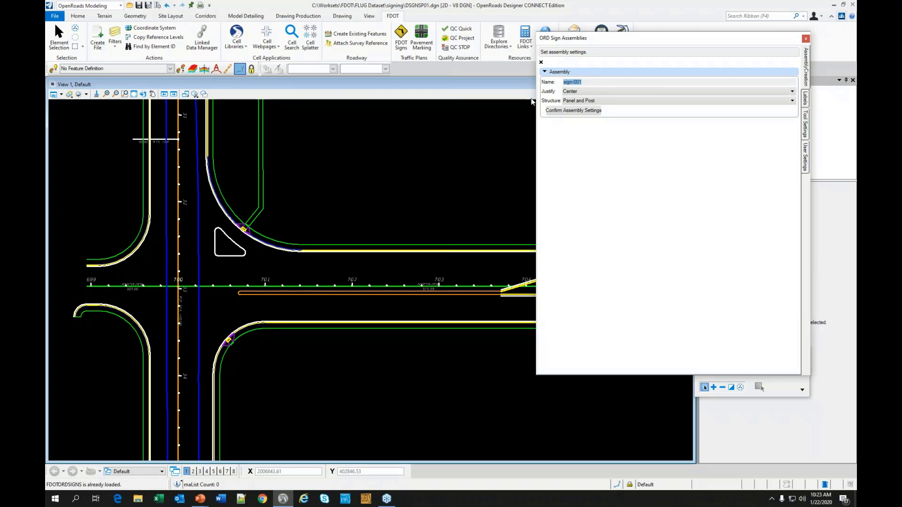
pyautogui.write('M1 4')
pyautogui.press('Return')
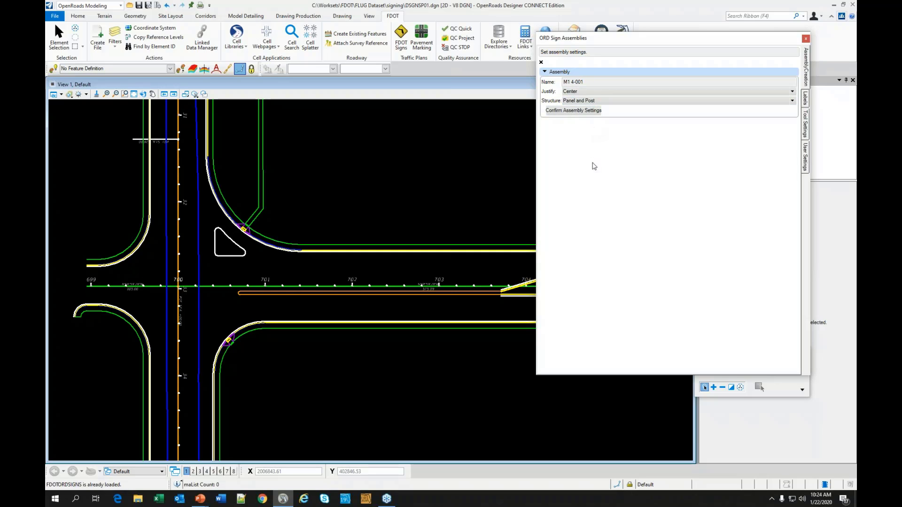
# - Set the assembly's justification to Center and its structure to Panel and Post, and confirm the assembly settings
pyautogui.click(596, 92)
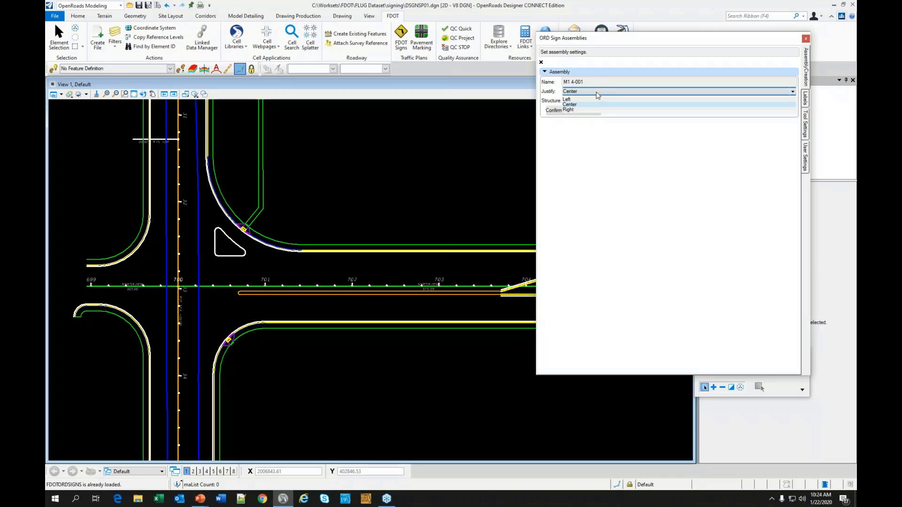
pyautogui.click(576, 105)
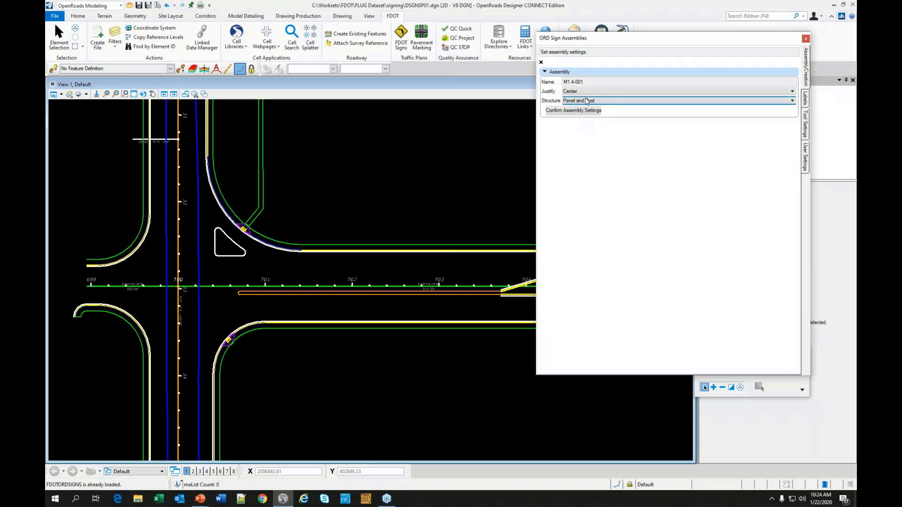
pyautogui.click(611, 102)
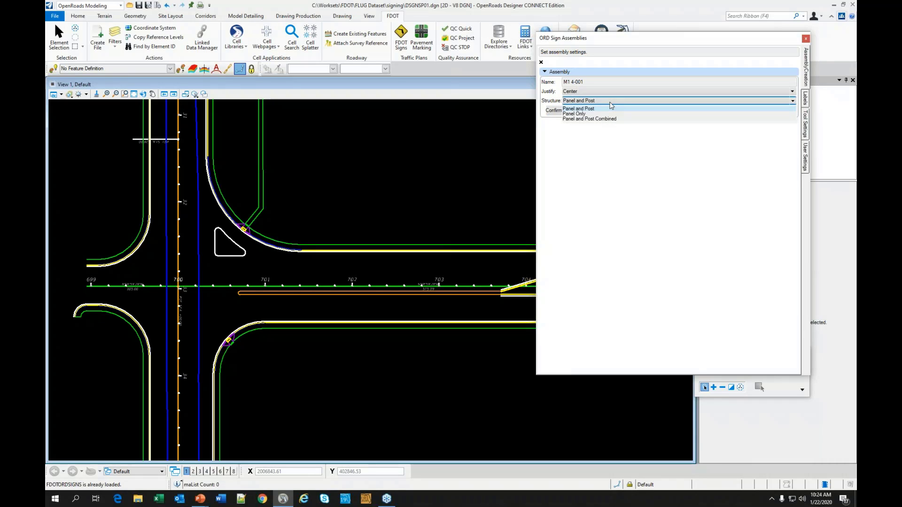
pyautogui.click(581, 110)
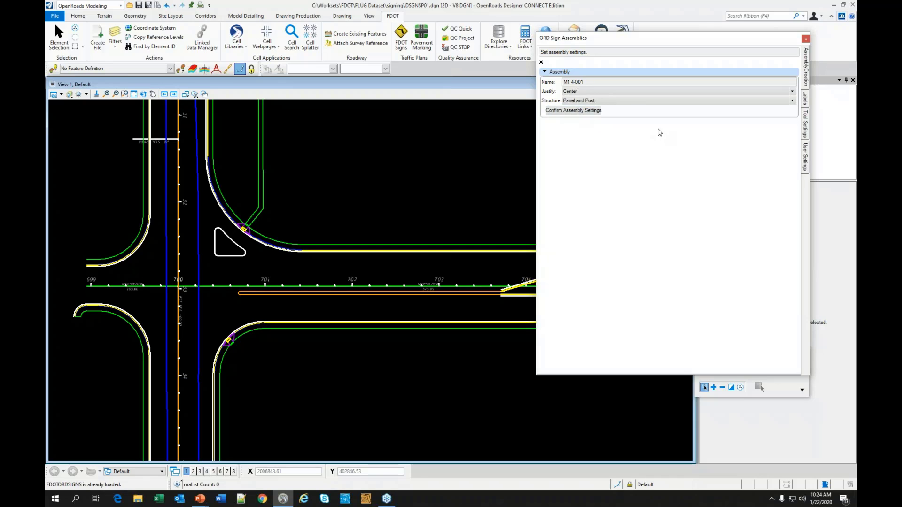
pyautogui.click(574, 111)
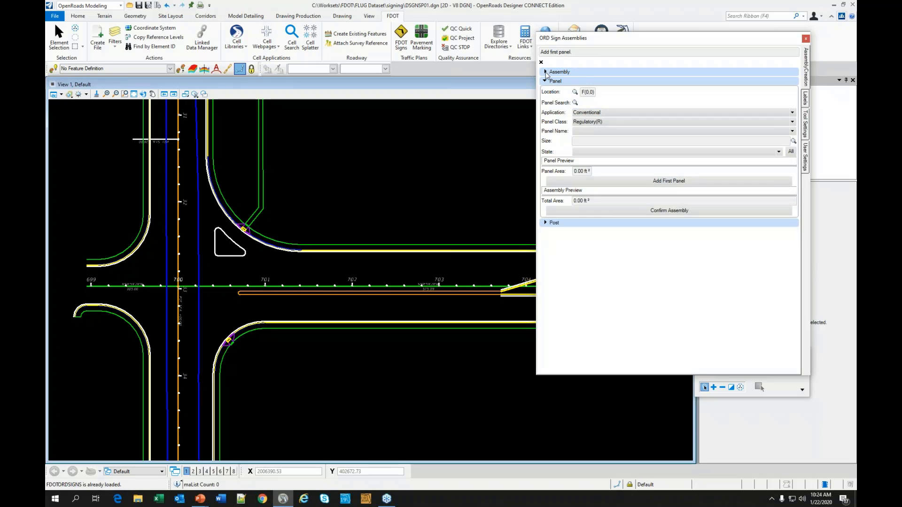
# - Use location F(0,0) for the first panel and set its application to Conventional
pyautogui.click(574, 93)
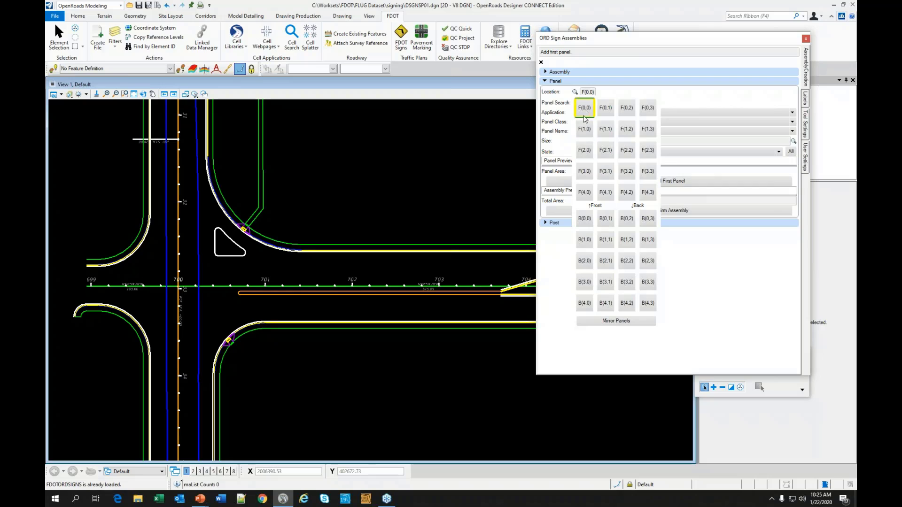
pyautogui.click(576, 92)
pyautogui.click(577, 92)
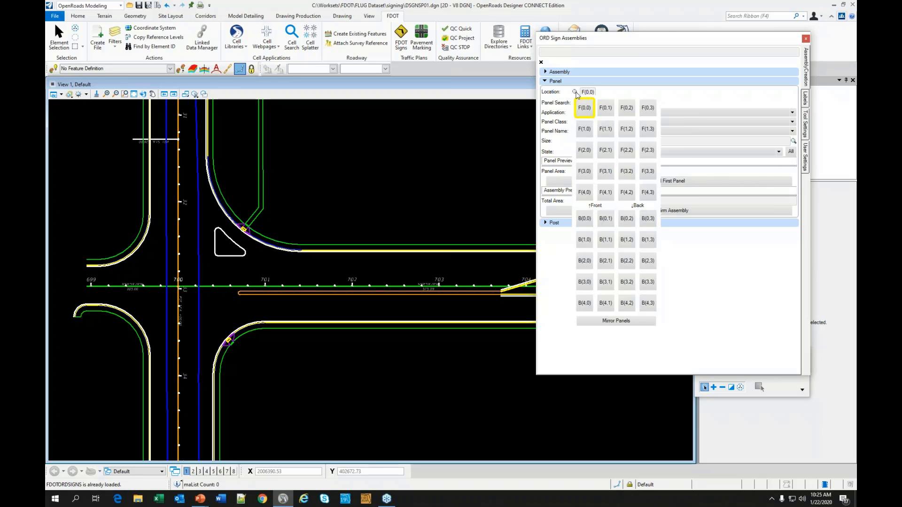
pyautogui.click(605, 93)
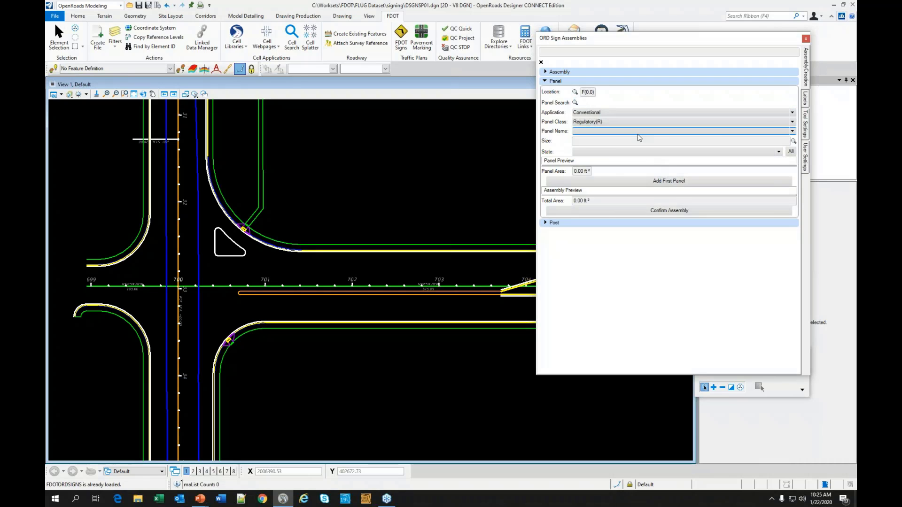
pyautogui.click(617, 116)
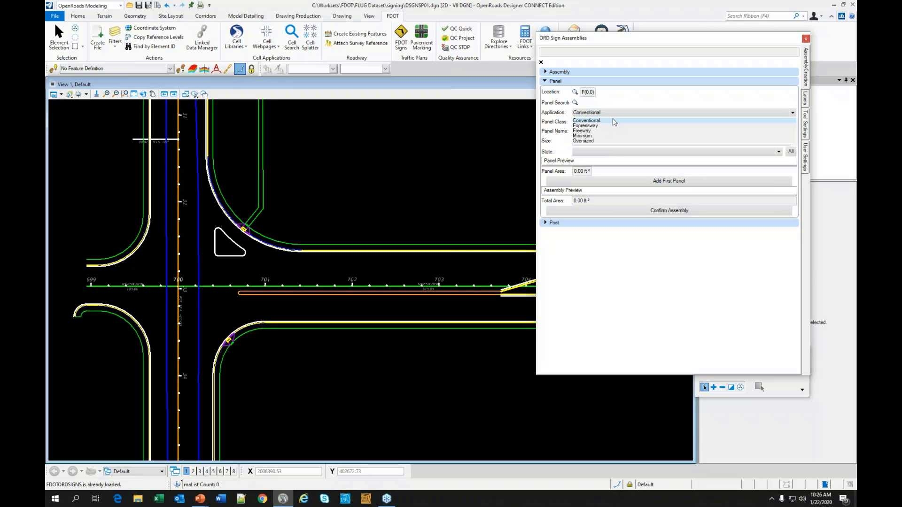
pyautogui.click(585, 122)
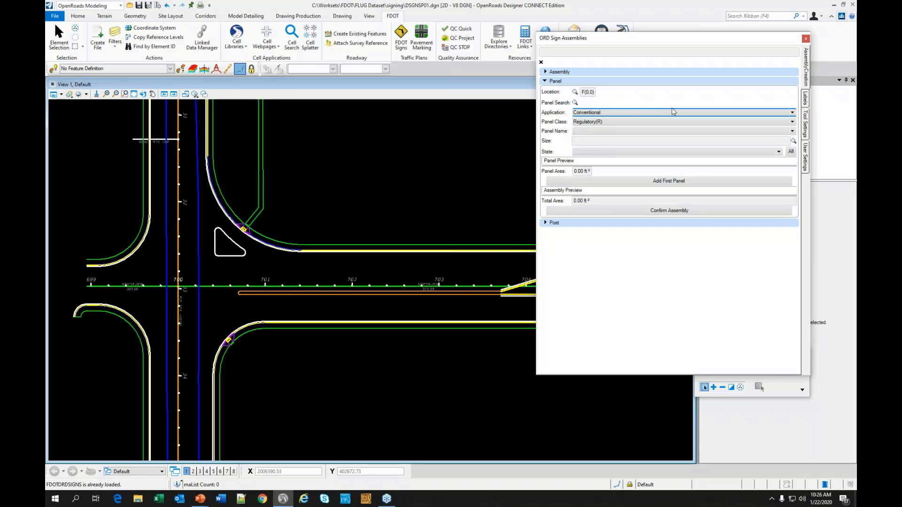
# - Choose the three-digit U.S. route sign M01-4B from the Route Markers(M) class and enlarge the sign window to fit its preview
pyautogui.click(613, 122)
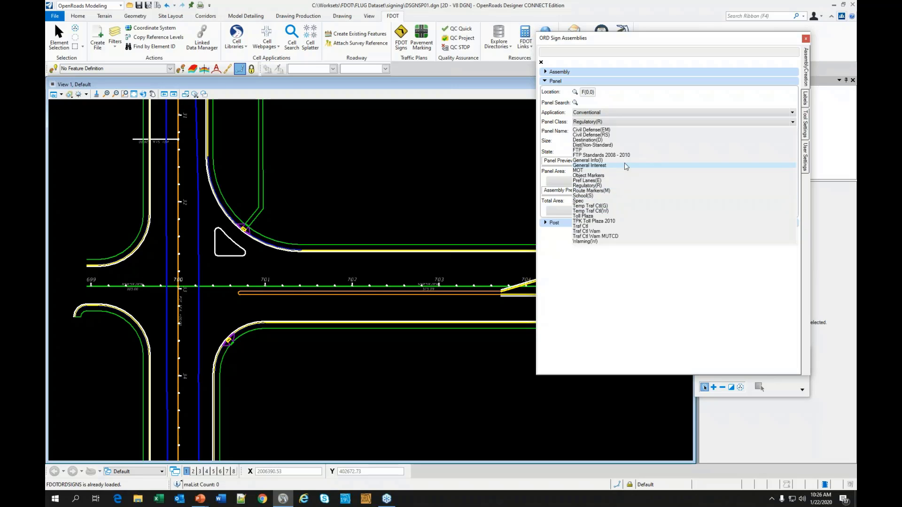
pyautogui.click(607, 191)
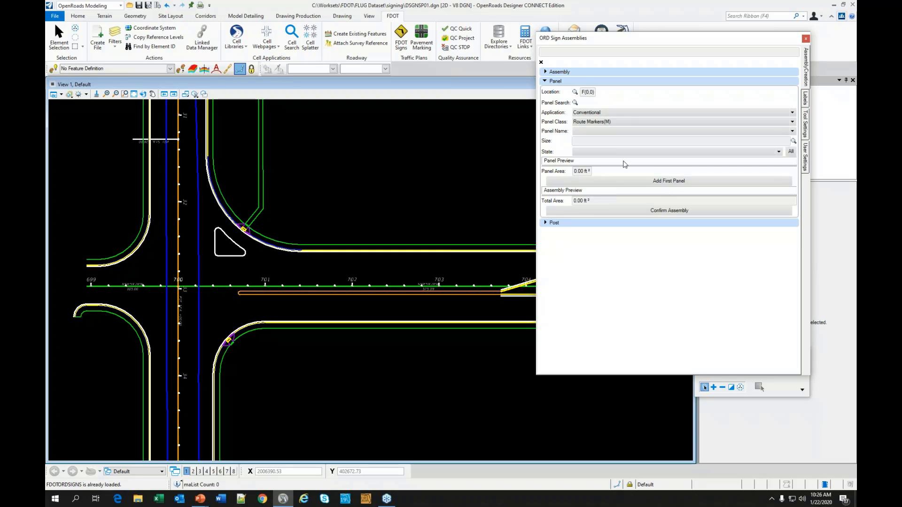
pyautogui.click(589, 132)
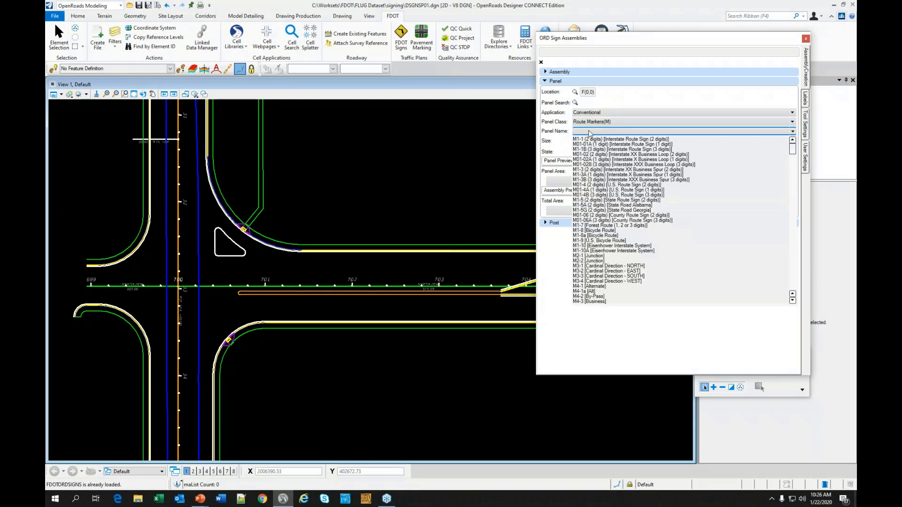
pyautogui.click(595, 195)
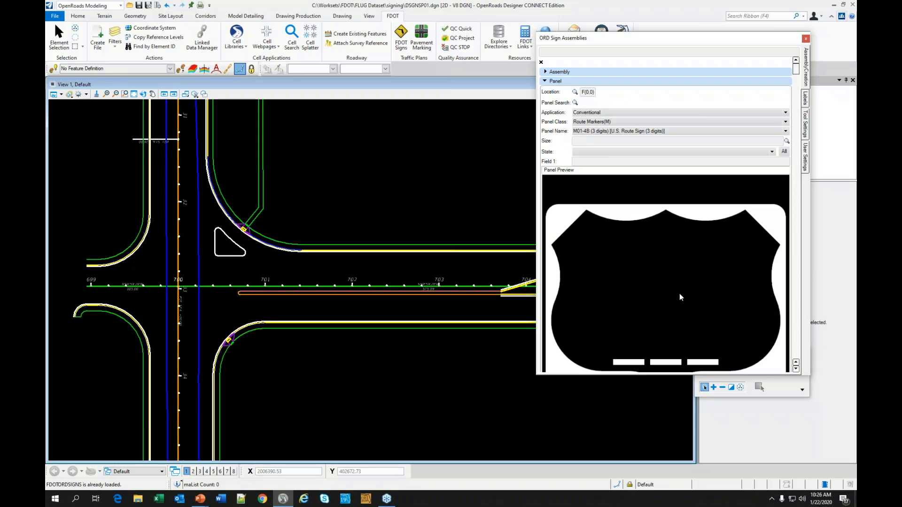
pyautogui.moveTo(623, 375); pyautogui.dragTo(623, 450)
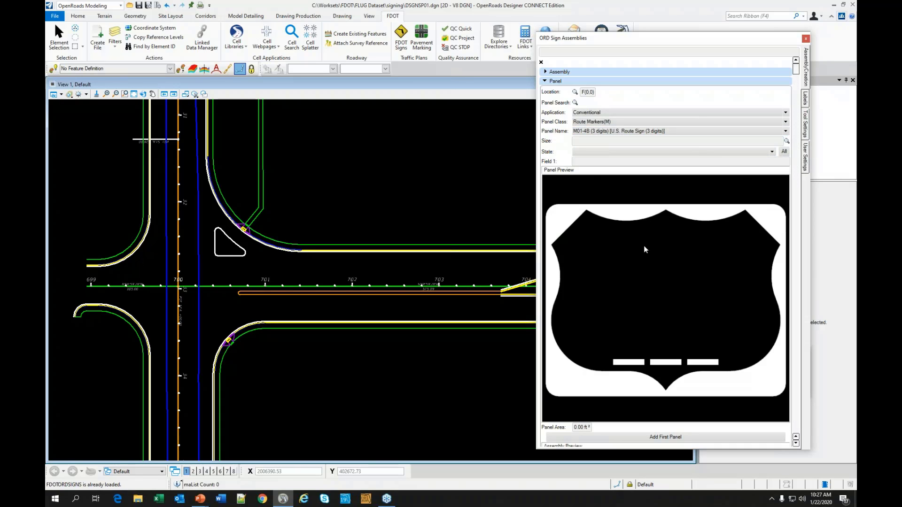
# - Set the route panel's size to 30"x24", its state to Proposed and its route number to 319, and add it as the first panel
pyautogui.click(787, 142)
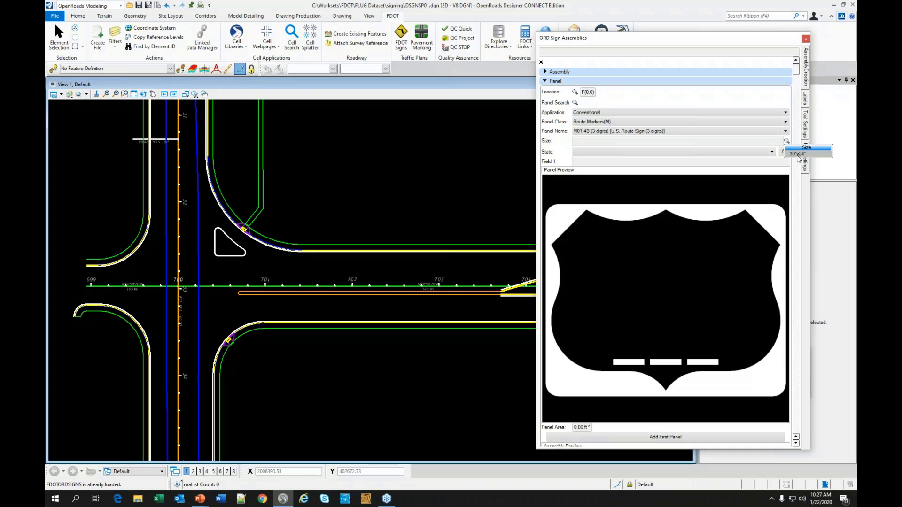
pyautogui.click(797, 154)
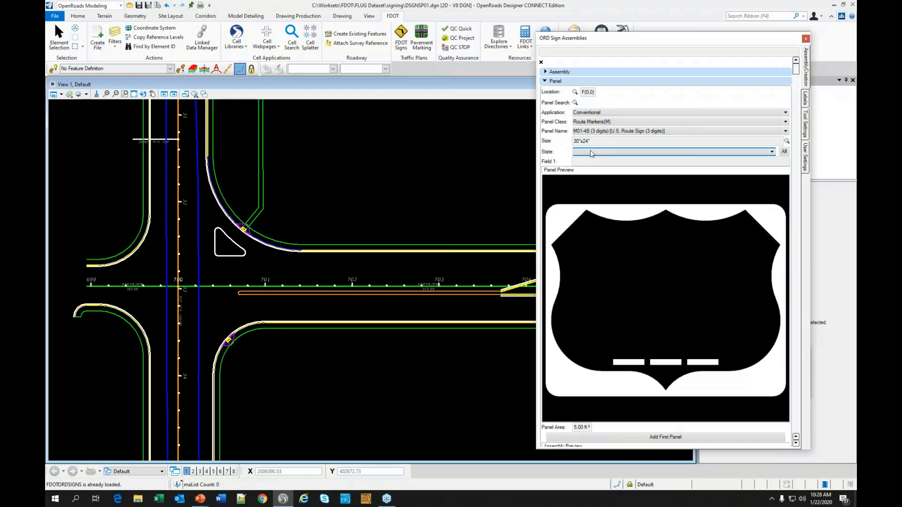
pyautogui.click(773, 153)
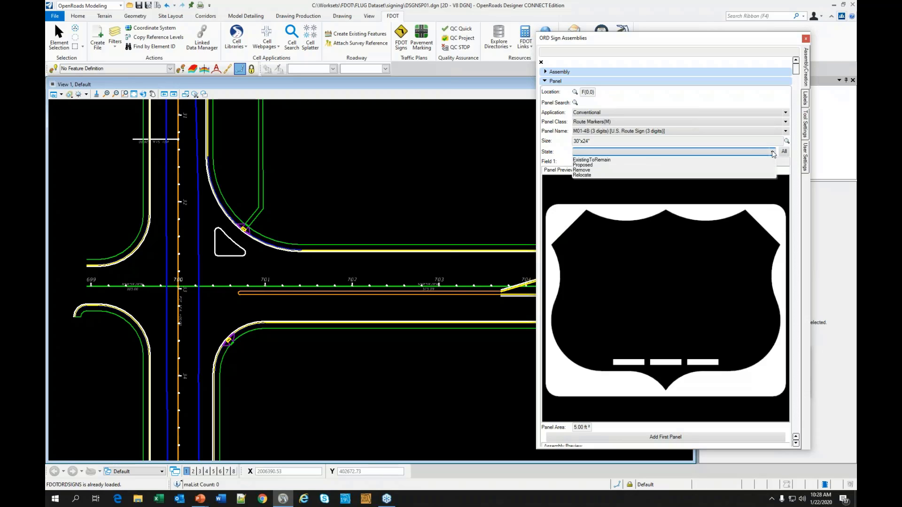
pyautogui.click(588, 168)
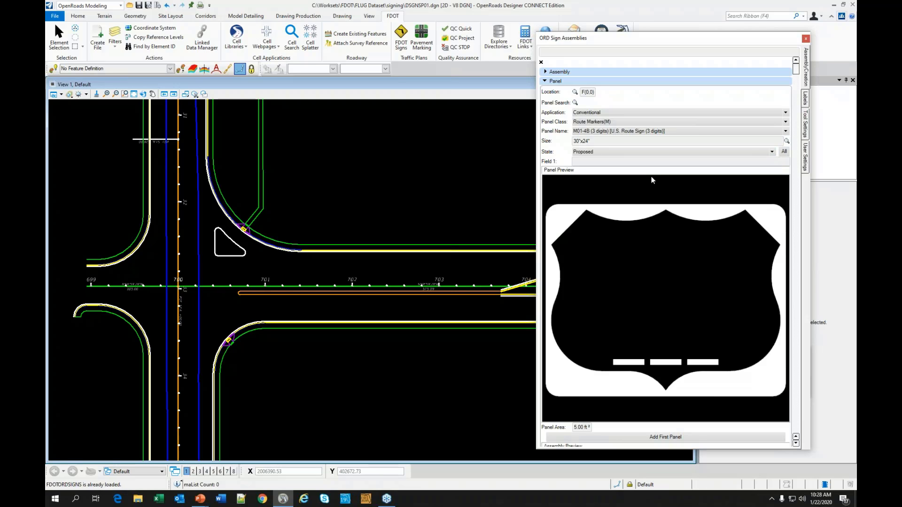
pyautogui.click(595, 161)
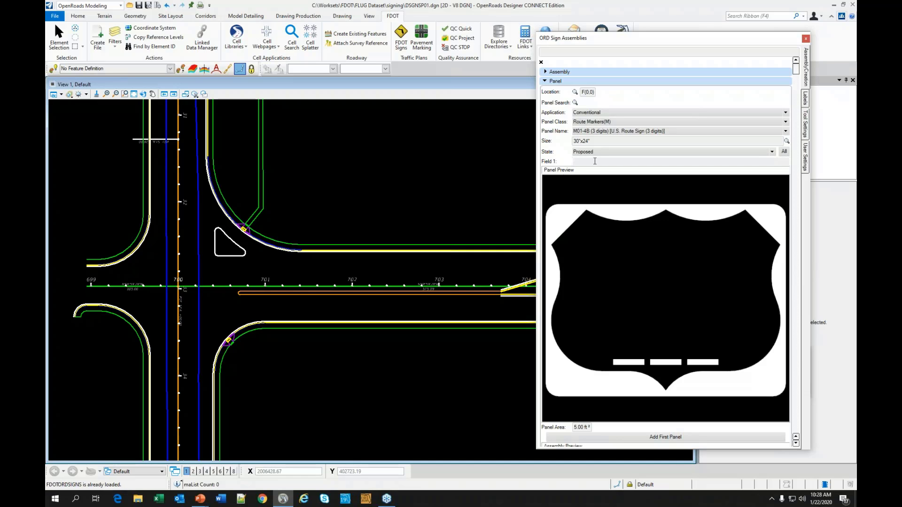
pyautogui.write('319')
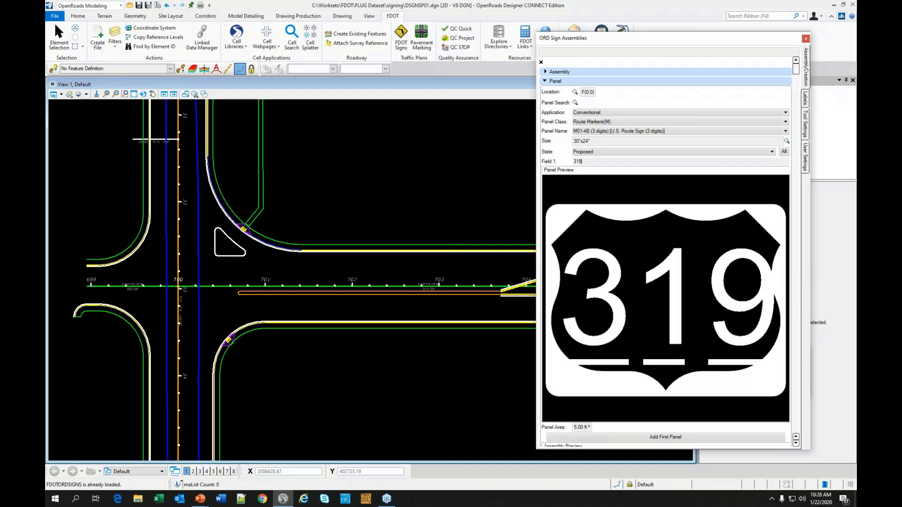
pyautogui.scroll(-1, 628, 177)
pyautogui.scroll(-1, 637, 200)
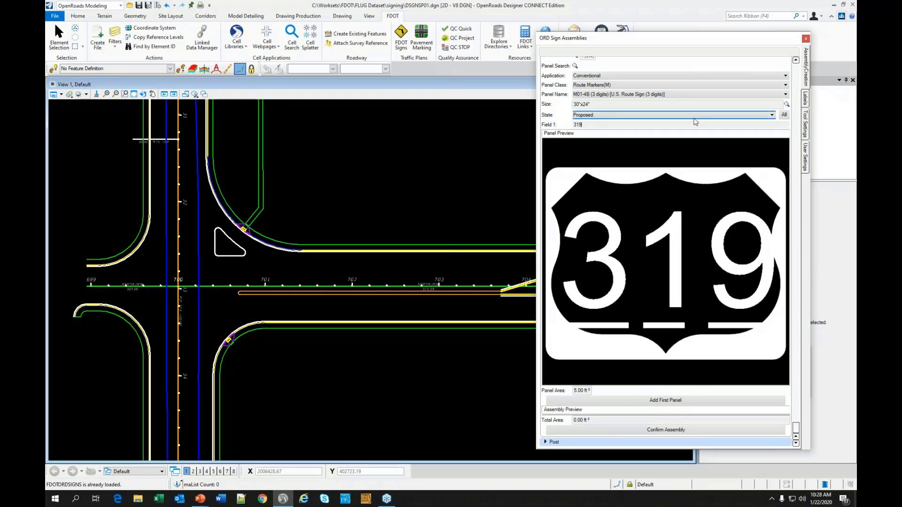
pyautogui.click(658, 400)
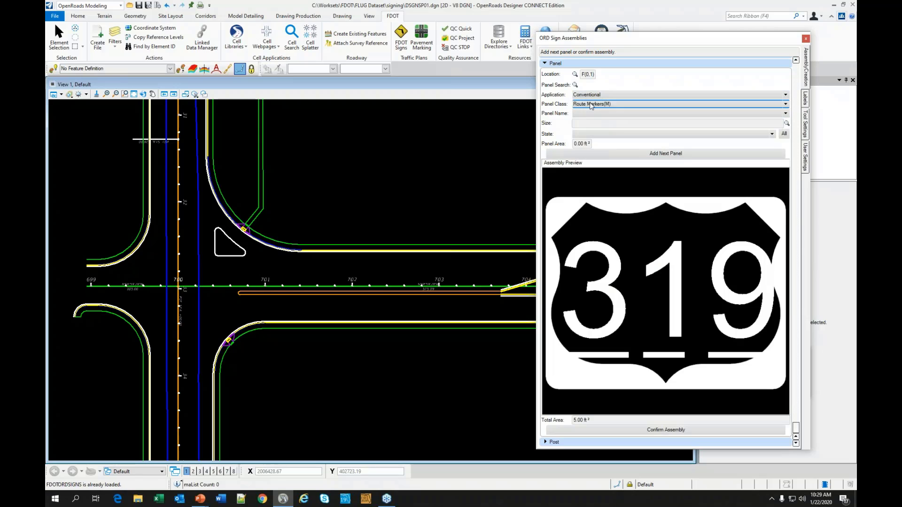
# - Add the M3-1 Cardinal Direction - NORTH route marker as the next panel, with size 24"x12" and state Proposed
pyautogui.click(590, 114)
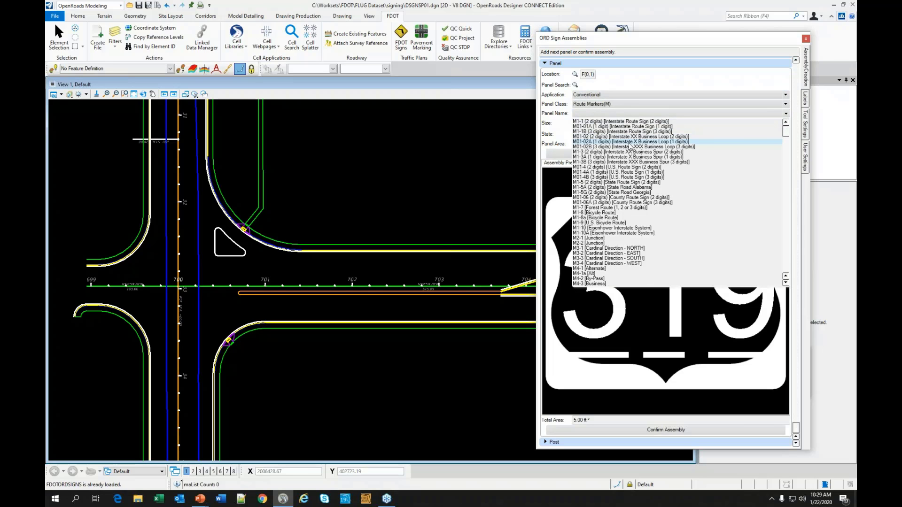
pyautogui.click(605, 252)
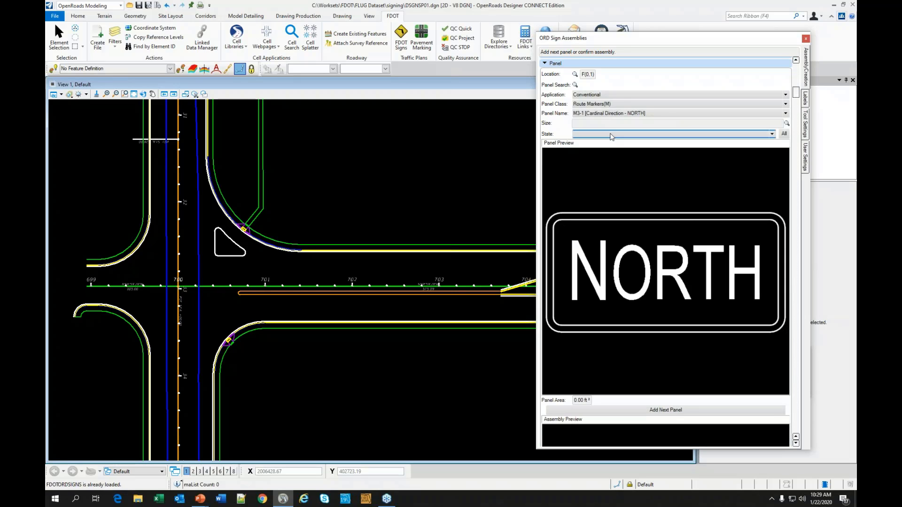
pyautogui.click(786, 124)
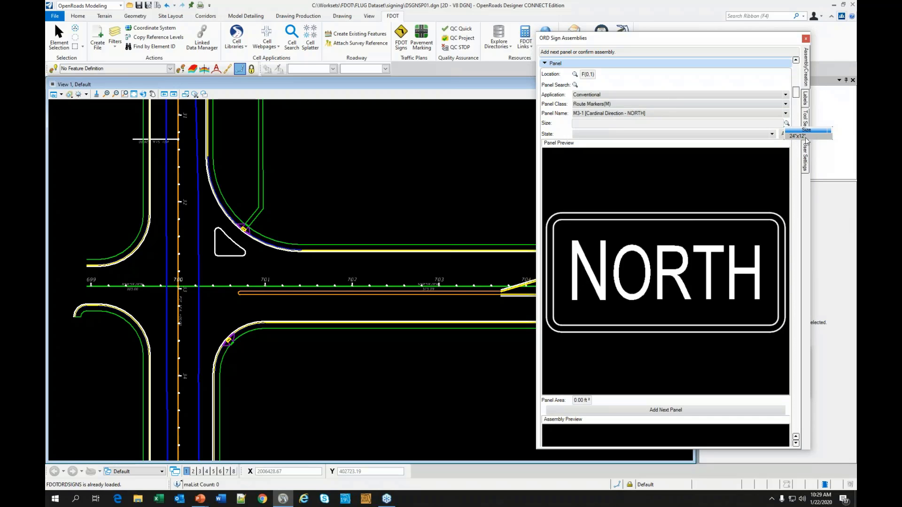
pyautogui.click(804, 137)
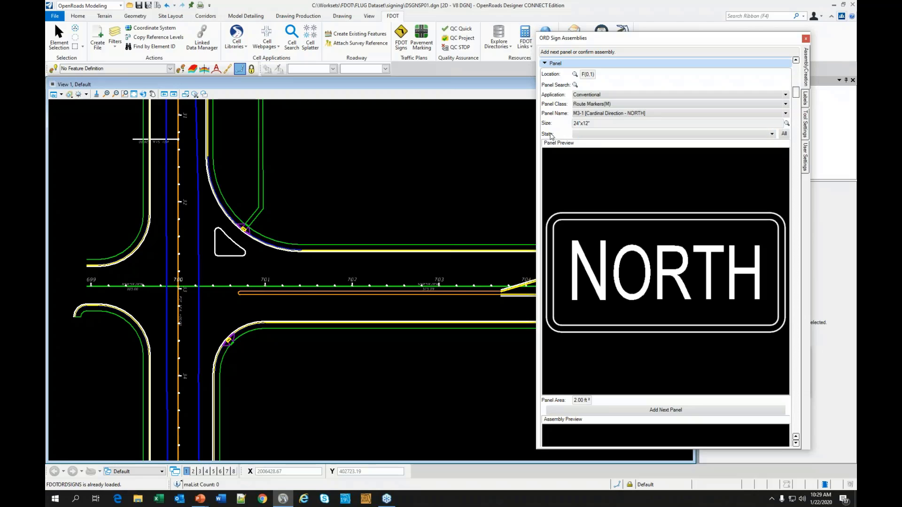
pyautogui.click(583, 135)
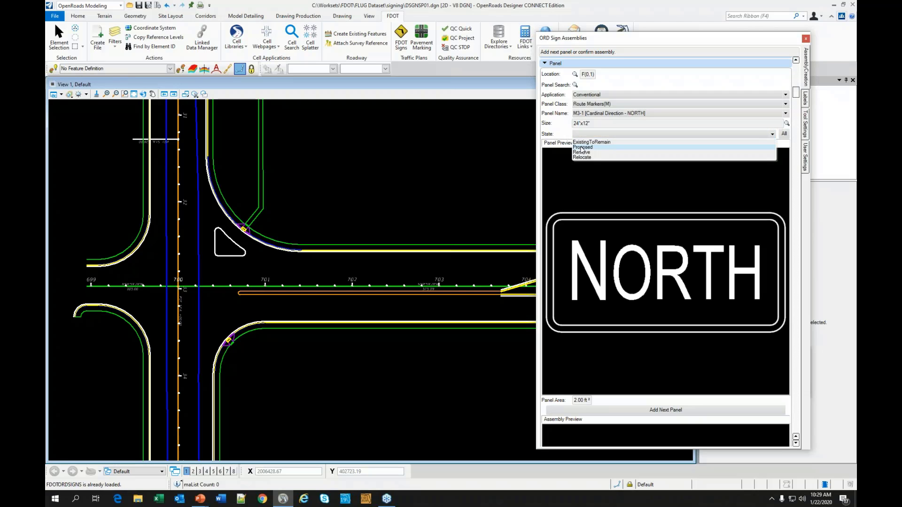
pyautogui.click(582, 148)
pyautogui.scroll(-1, 614, 170)
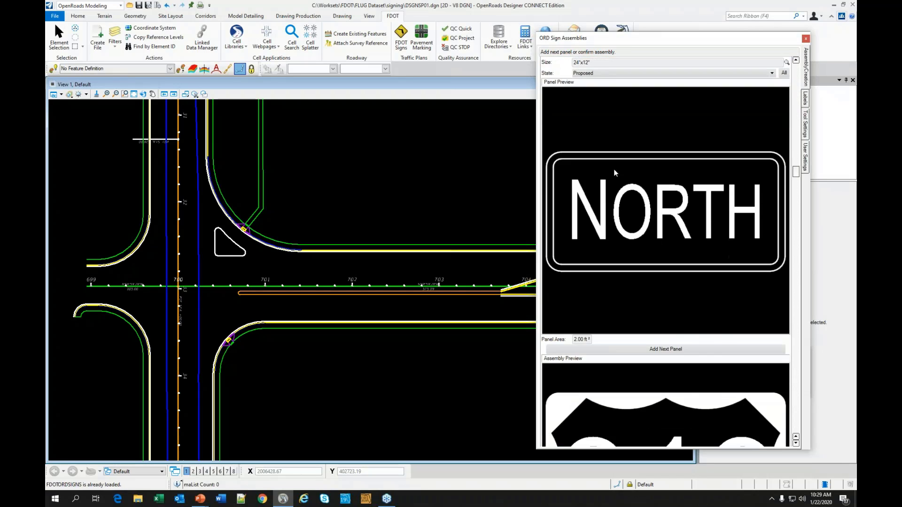
pyautogui.scroll(1, 614, 169)
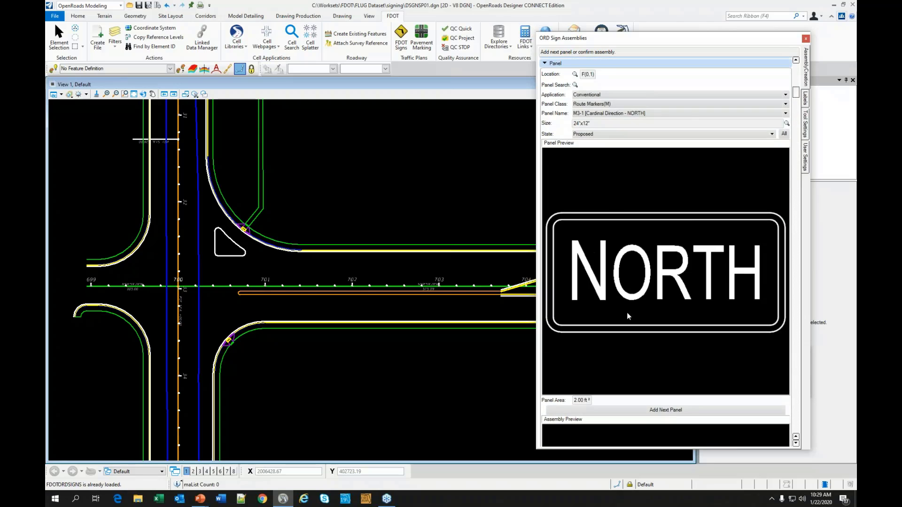
pyautogui.click(666, 411)
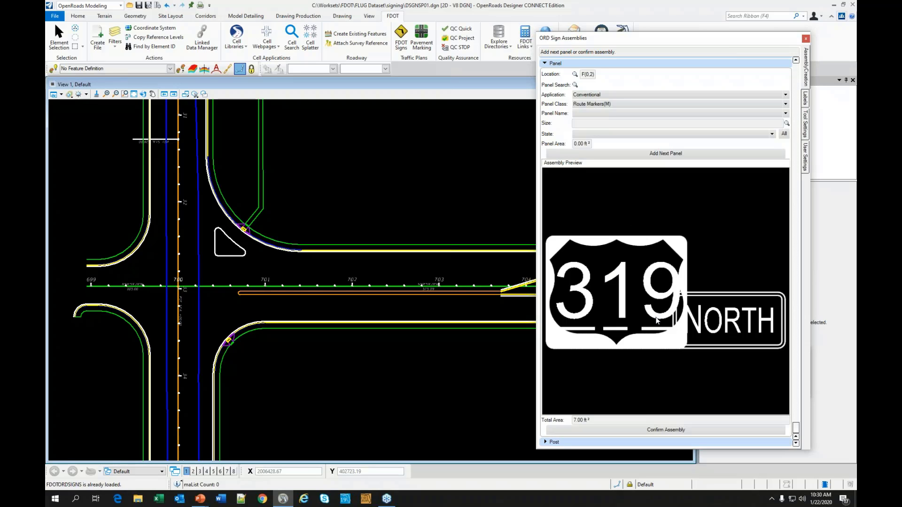
# - Relocate the 319 route panel from location F(0,0) to F(1,0)
pyautogui.scroll(1, 657, 321)
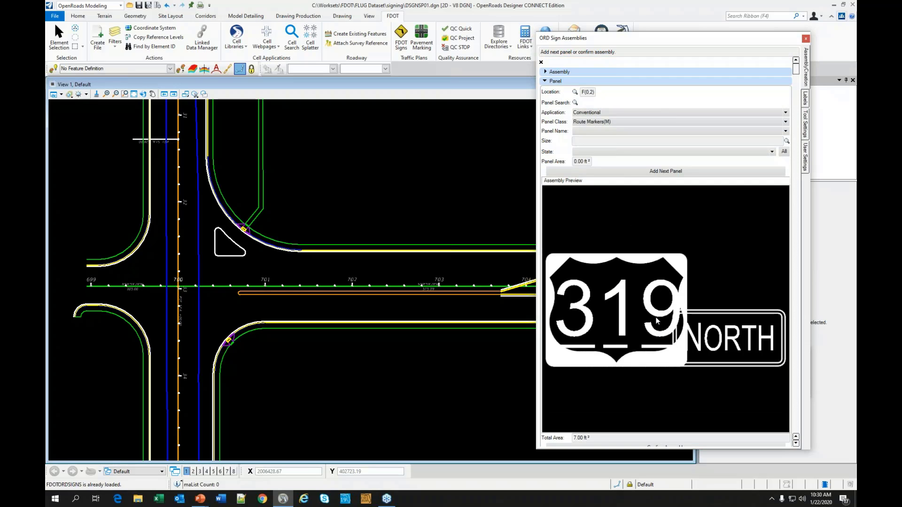
pyautogui.click(575, 93)
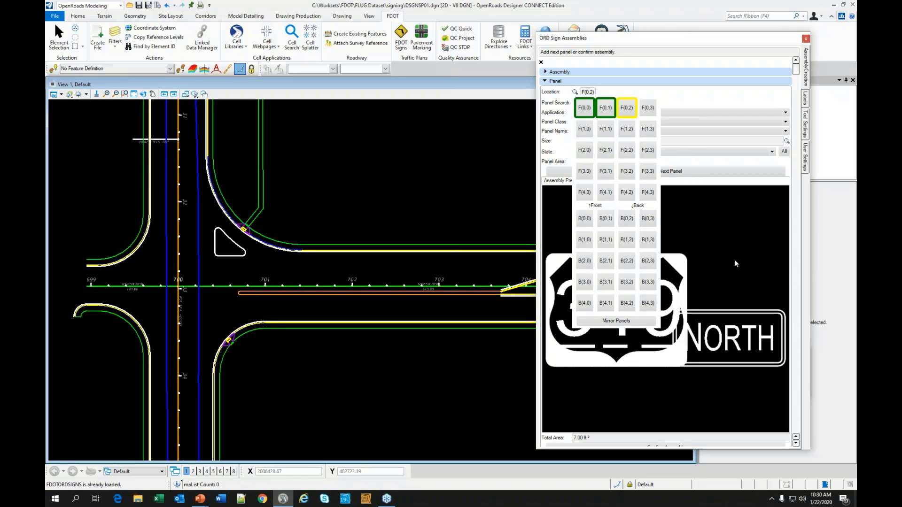
pyautogui.rightClick(584, 110)
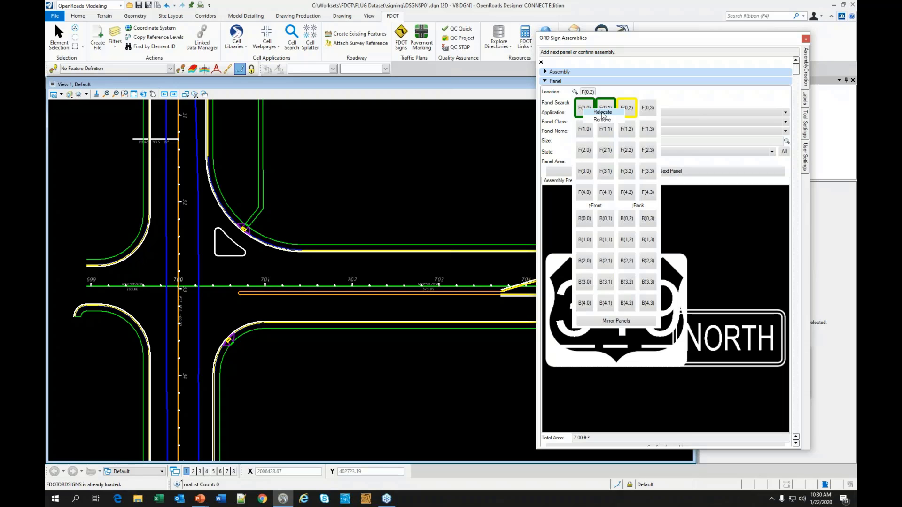
pyautogui.click(603, 113)
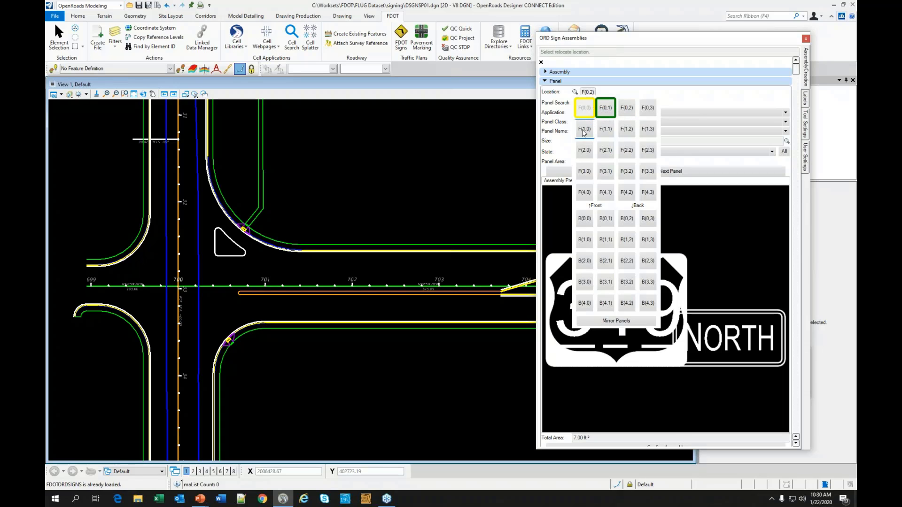
# - Relocate the NORTH panel from location F(0,1) to F(0,0) and check the panel arrangement in the assembly preview
pyautogui.click(575, 92)
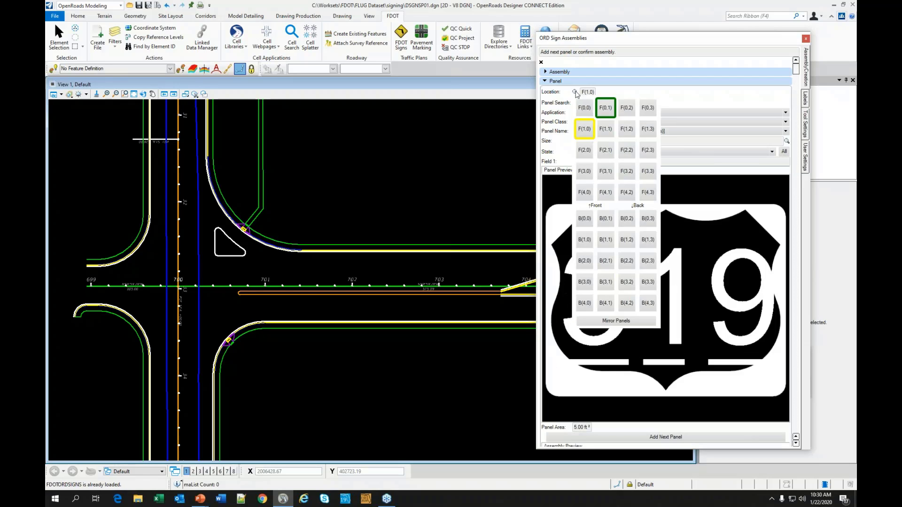
pyautogui.rightClick(605, 110)
pyautogui.click(622, 112)
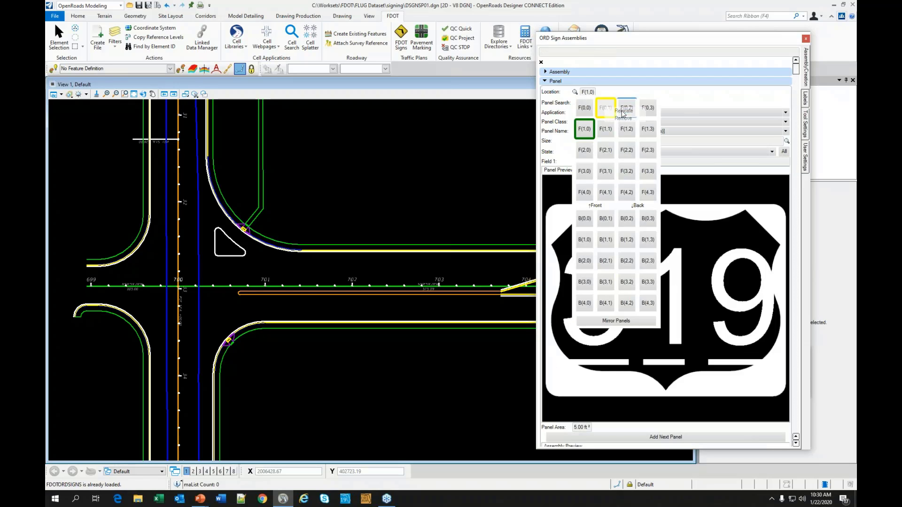
pyautogui.click(586, 110)
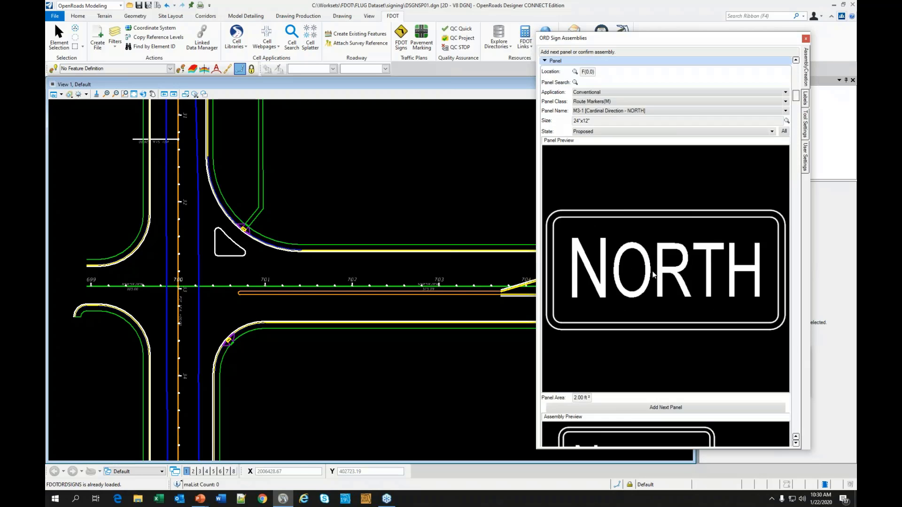
pyautogui.scroll(-10, 653, 275)
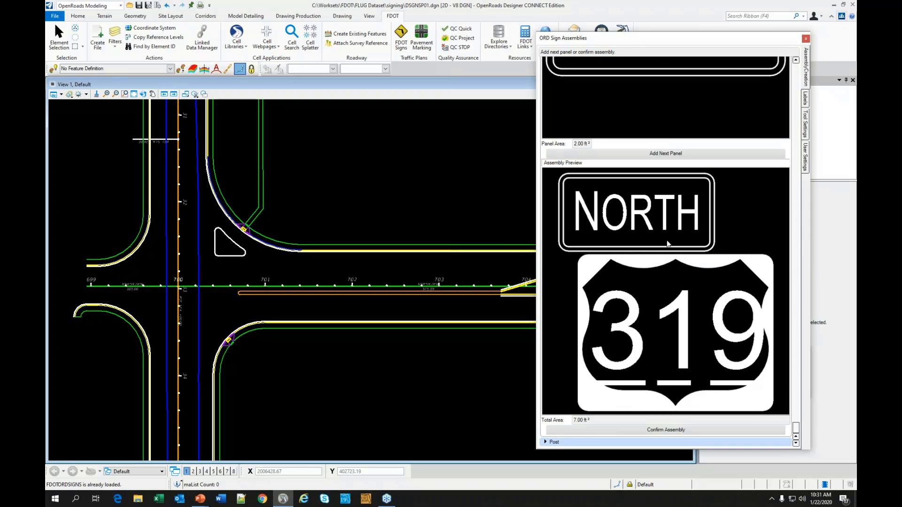
pyautogui.scroll(1, 667, 240)
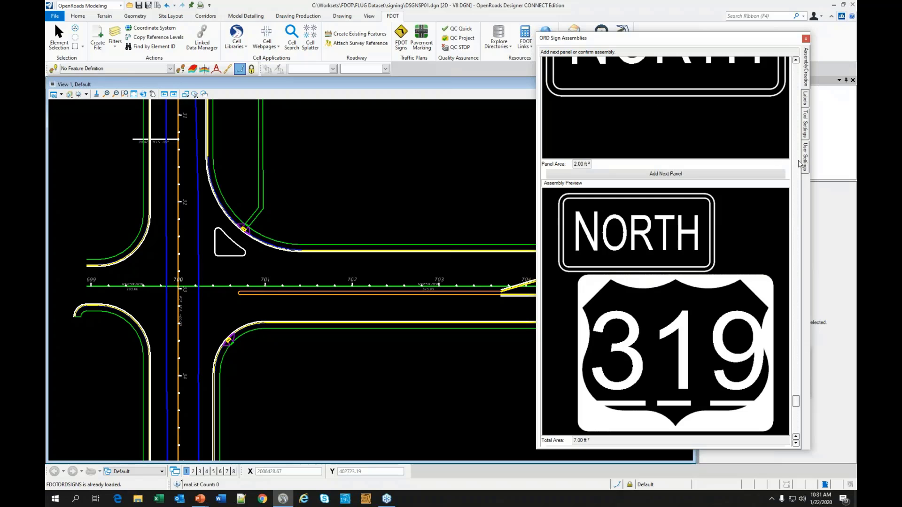
# - Review the NORTH and 319 panels in the assembly preview, confirm the assembly, and recheck its panel settings
pyautogui.scroll(10, 710, 183)
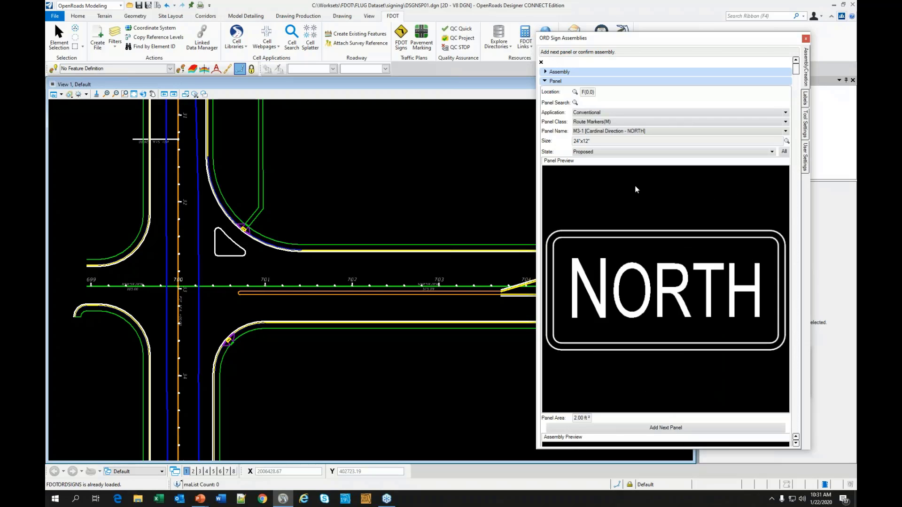
pyautogui.scroll(-2, 636, 191)
pyautogui.scroll(-4, 640, 181)
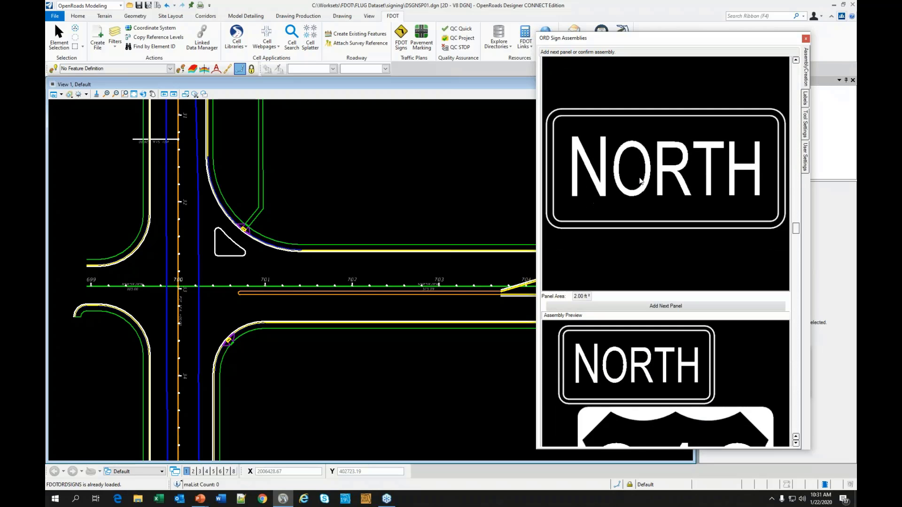
pyautogui.scroll(-8, 640, 181)
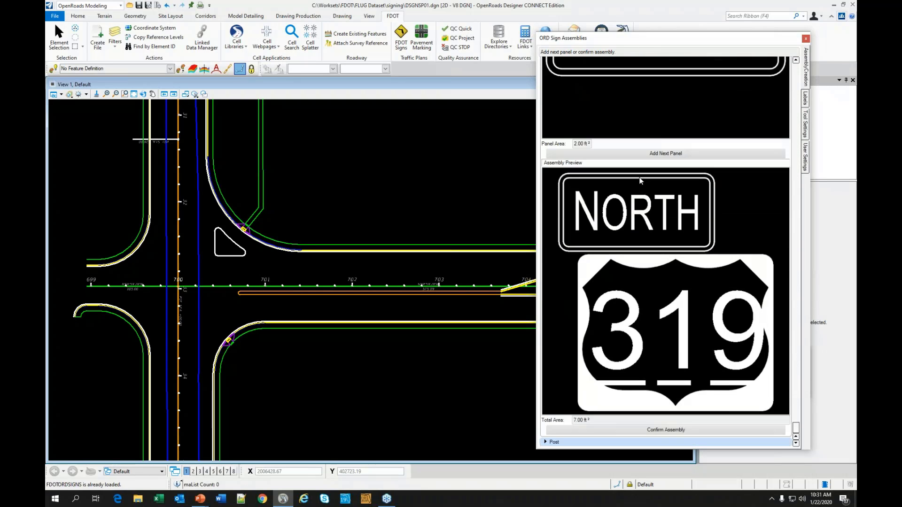
pyautogui.click(673, 431)
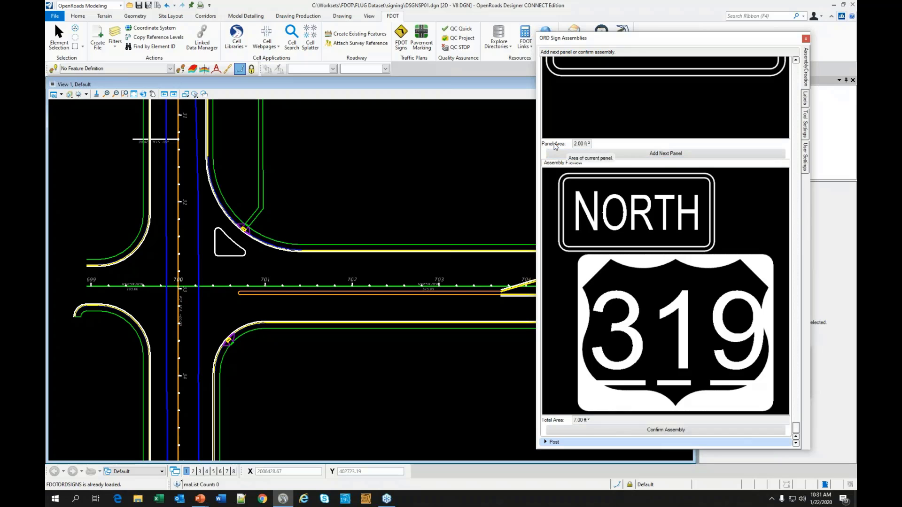
pyautogui.scroll(3, 599, 137)
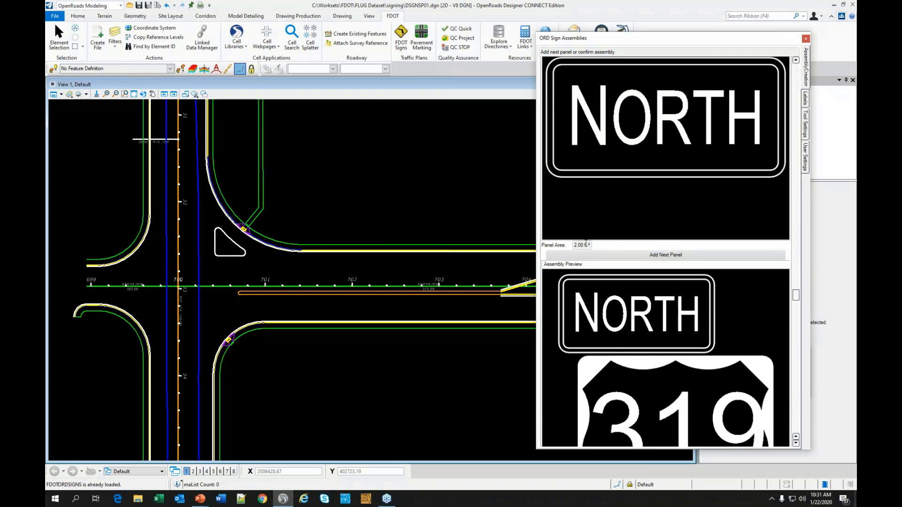
pyautogui.scroll(-3, 586, 243)
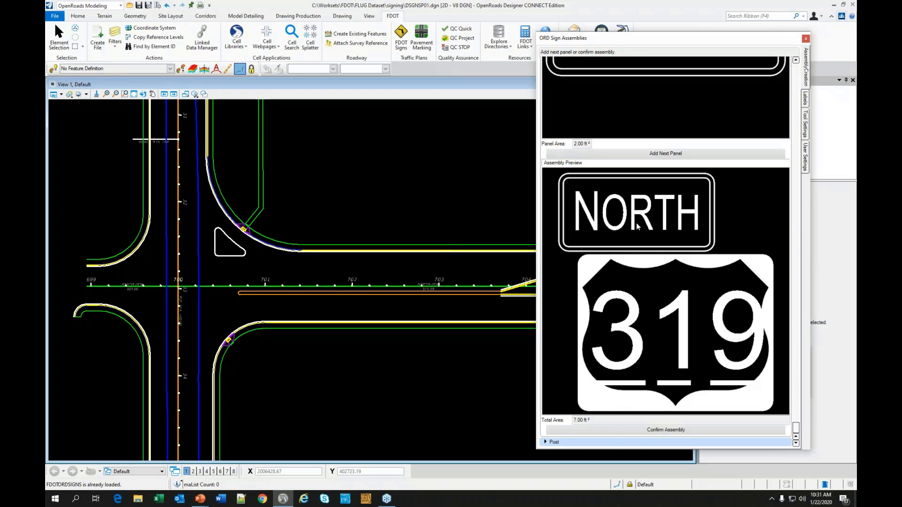
pyautogui.click(632, 433)
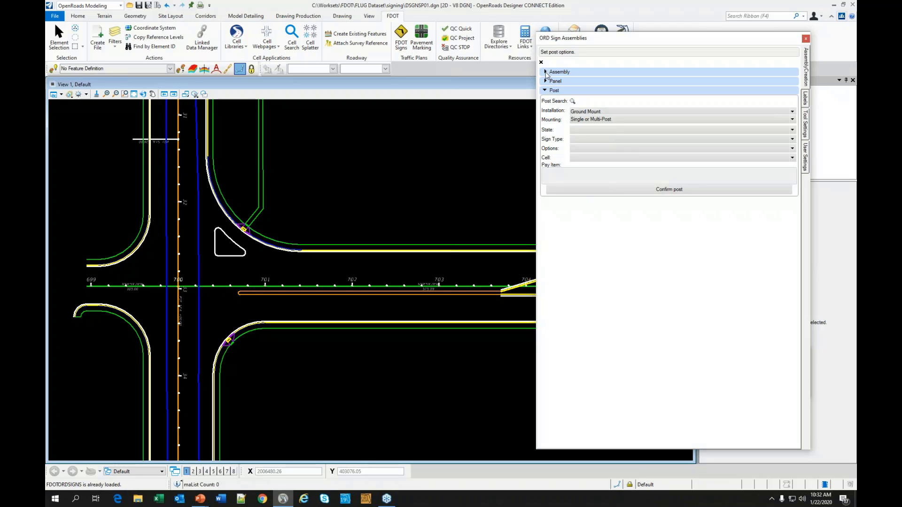
pyautogui.click(546, 81)
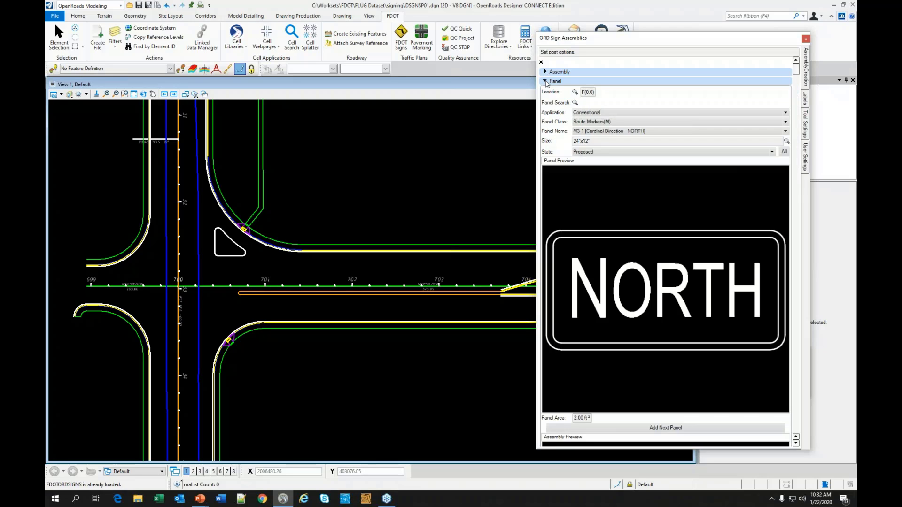
pyautogui.click(546, 82)
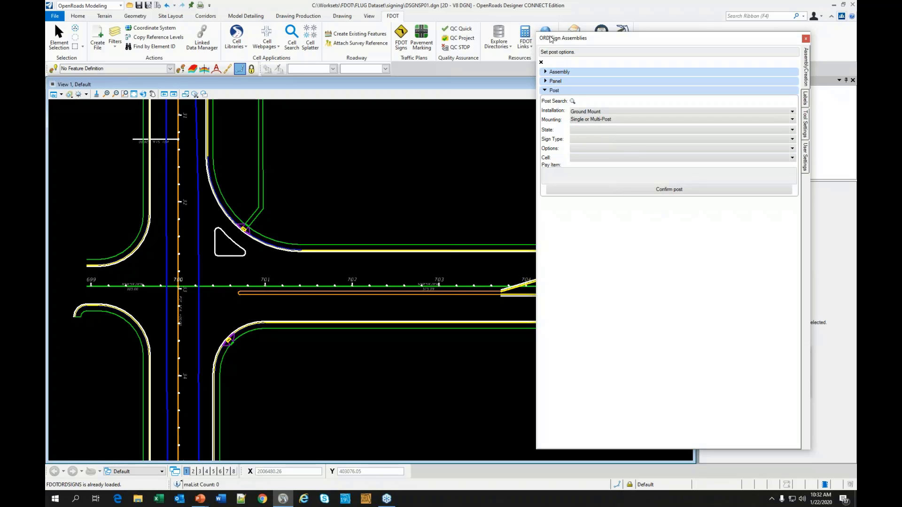
# - Configure the sign post with Ground Mount installation, Single or Multi-Post mounting and state Proposed
pyautogui.click(573, 101)
pyautogui.click(583, 112)
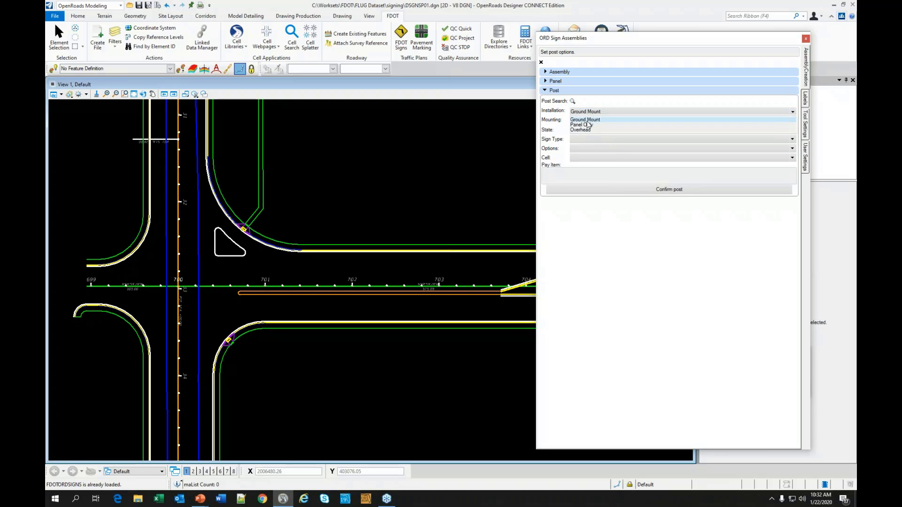
pyautogui.click(588, 120)
pyautogui.click(590, 121)
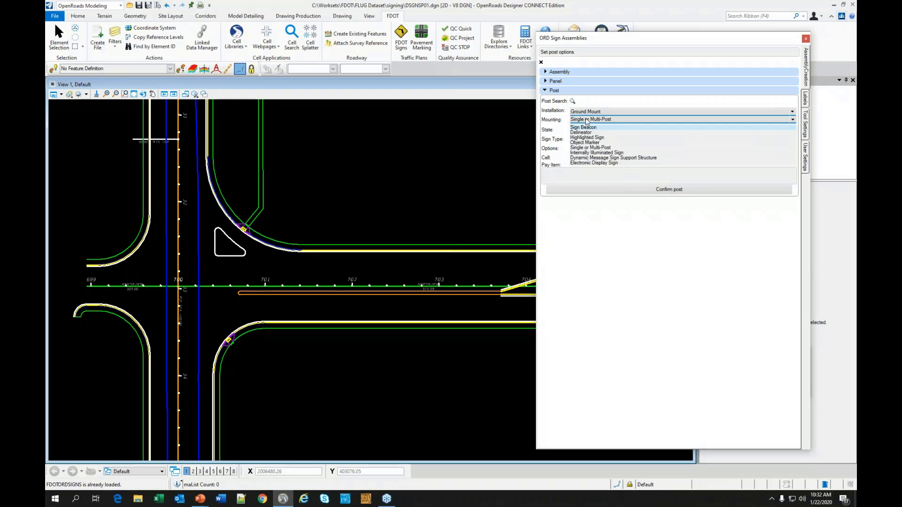
pyautogui.click(587, 120)
pyautogui.click(584, 131)
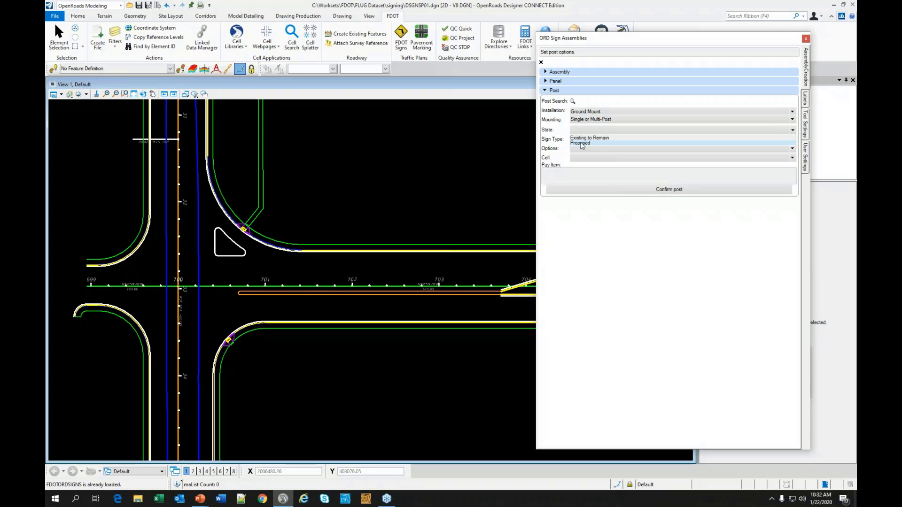
pyautogui.click(582, 143)
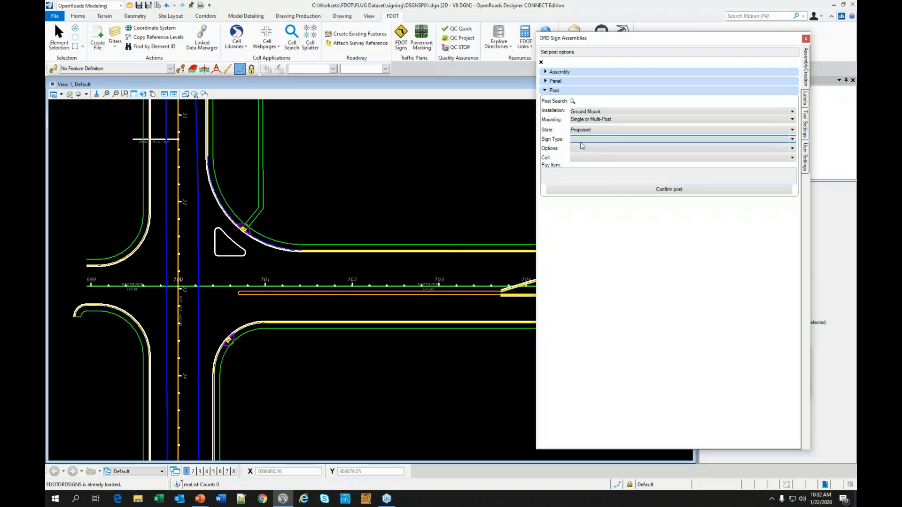
# - Set the post's sign type to Furnish and Install Ground Mount with the 1 Sided option, and confirm the post
pyautogui.click(582, 148)
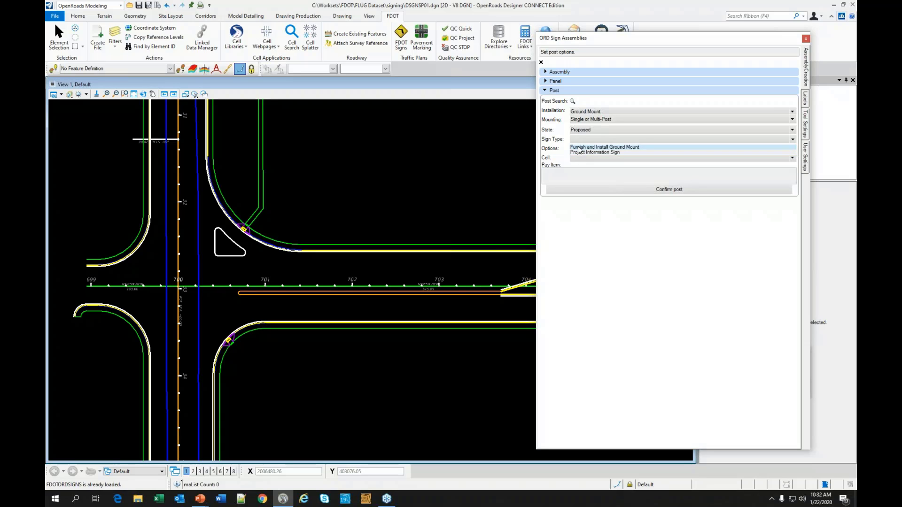
pyautogui.click(579, 148)
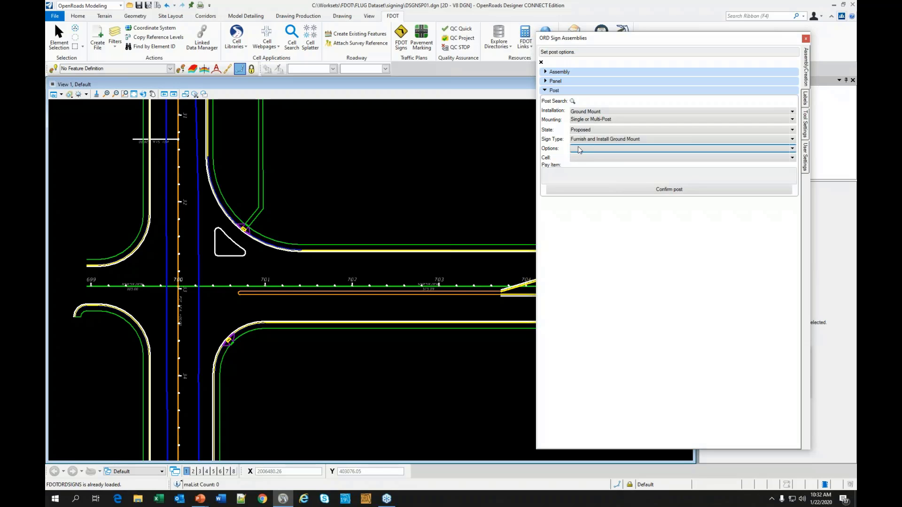
pyautogui.click(580, 150)
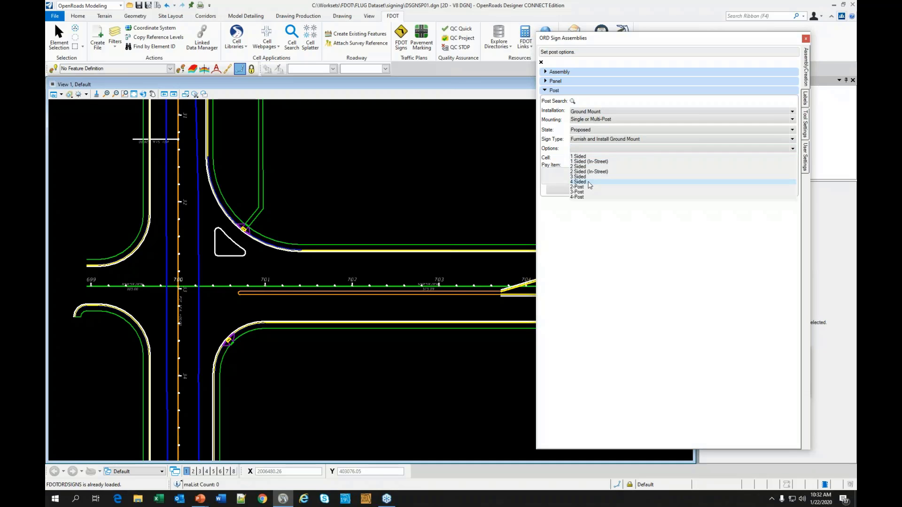
pyautogui.click(581, 157)
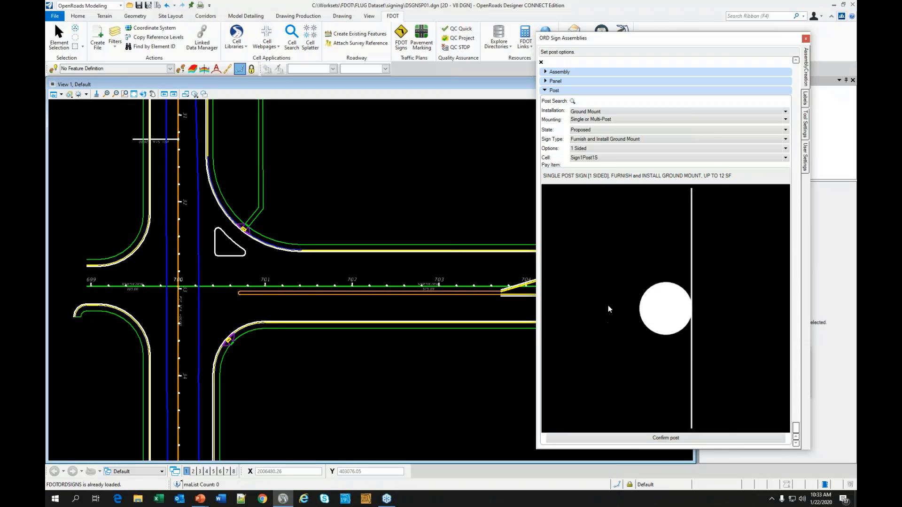
pyautogui.click(637, 440)
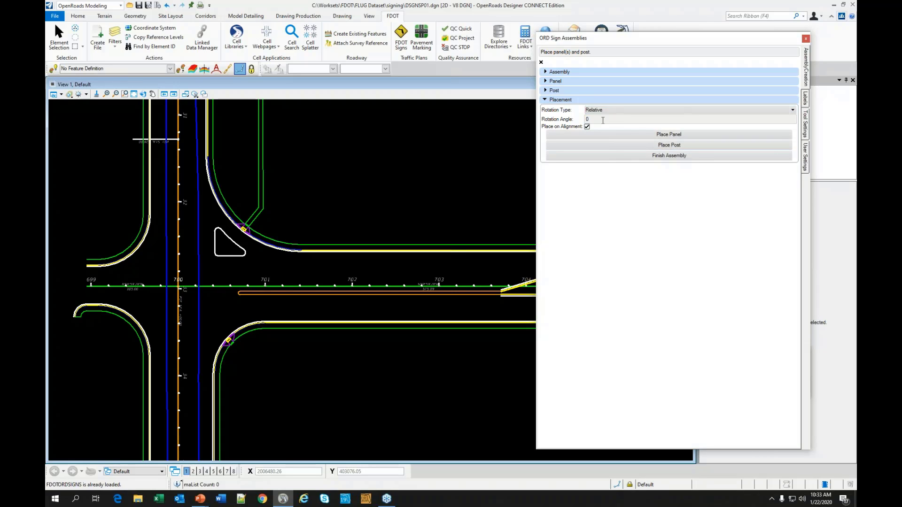
# - Place the NORTH/319 panels on the alignment with Relative rotation, in the open area beside the roadway near station 702
pyautogui.click(793, 110)
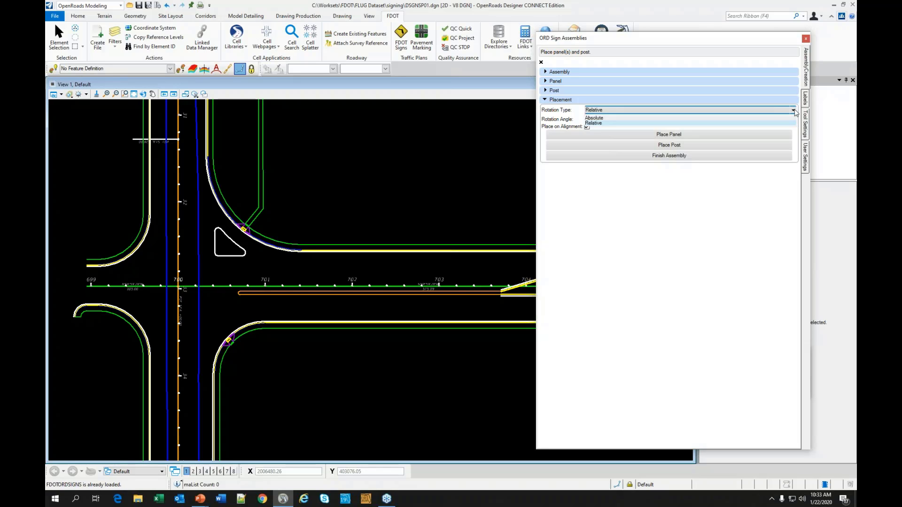
pyautogui.click(596, 123)
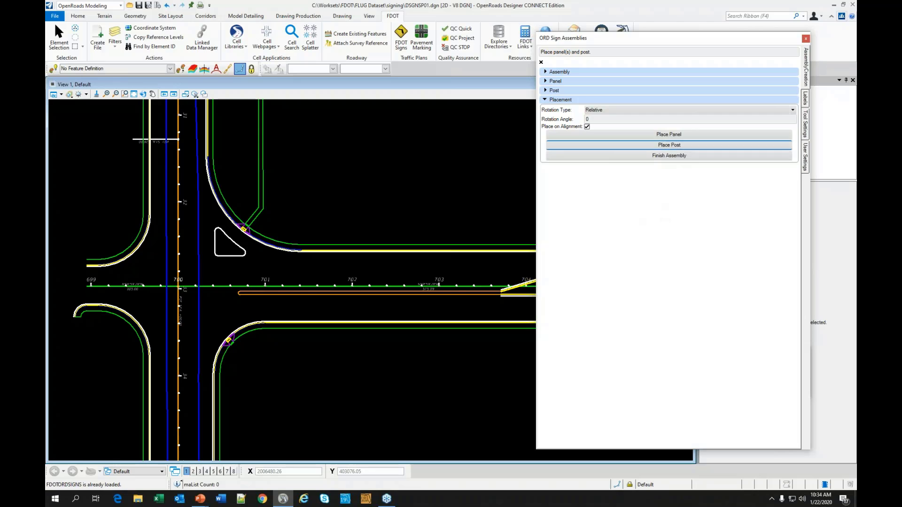
pyautogui.click(648, 135)
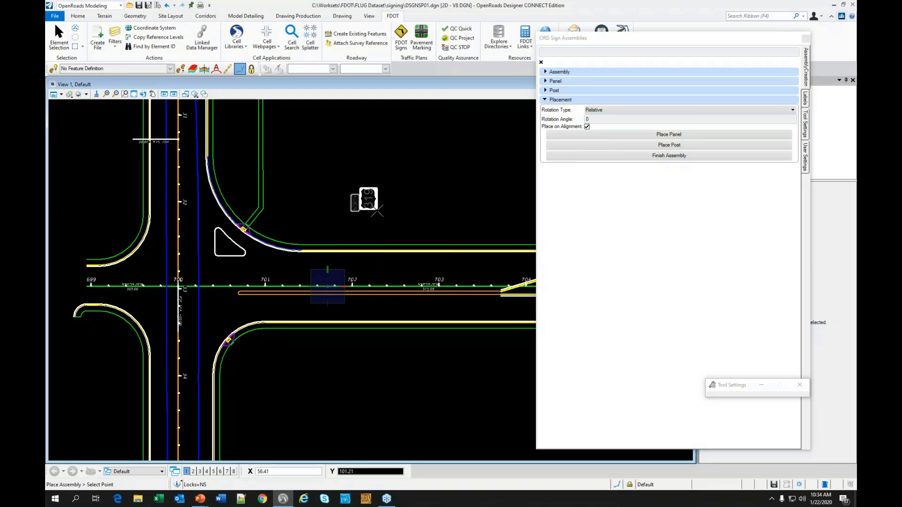
pyautogui.click(376, 208)
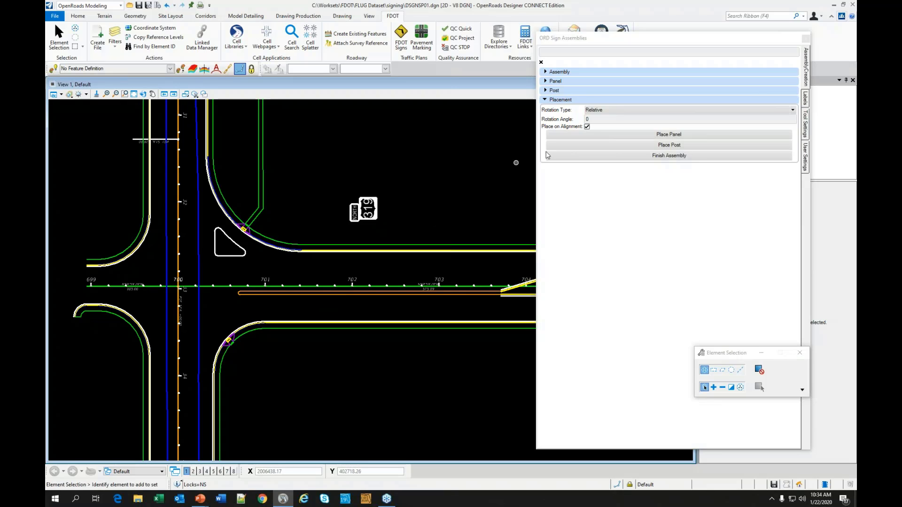
# - Place the sign post just outside the roadway edge at about station 702+74 and finish the assembly
pyautogui.click(602, 147)
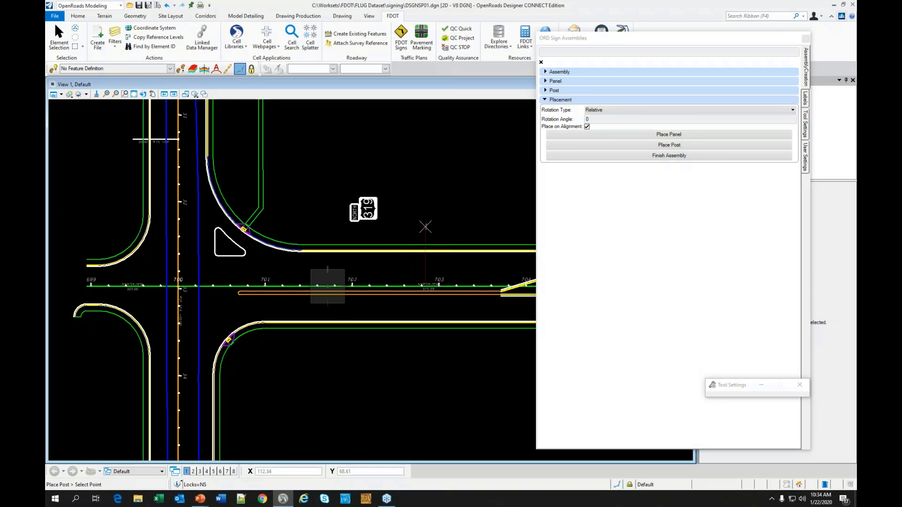
pyautogui.click(417, 231)
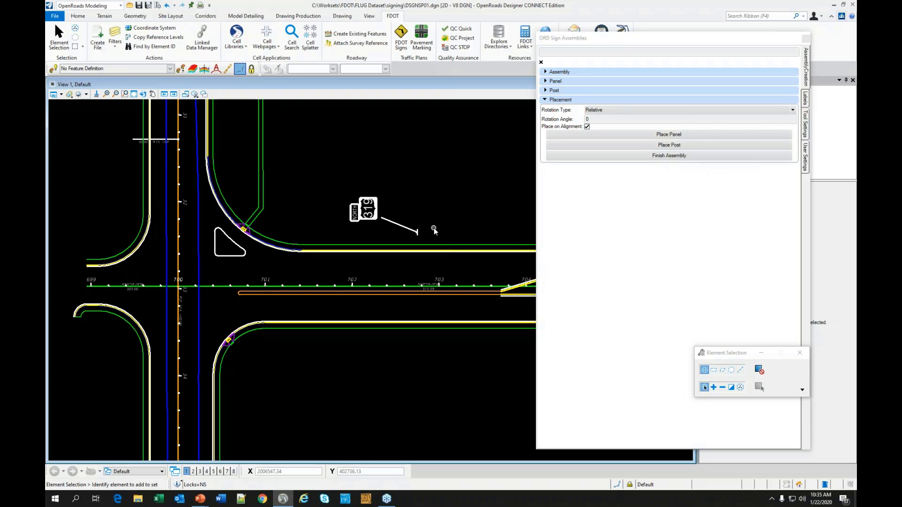
pyautogui.click(669, 156)
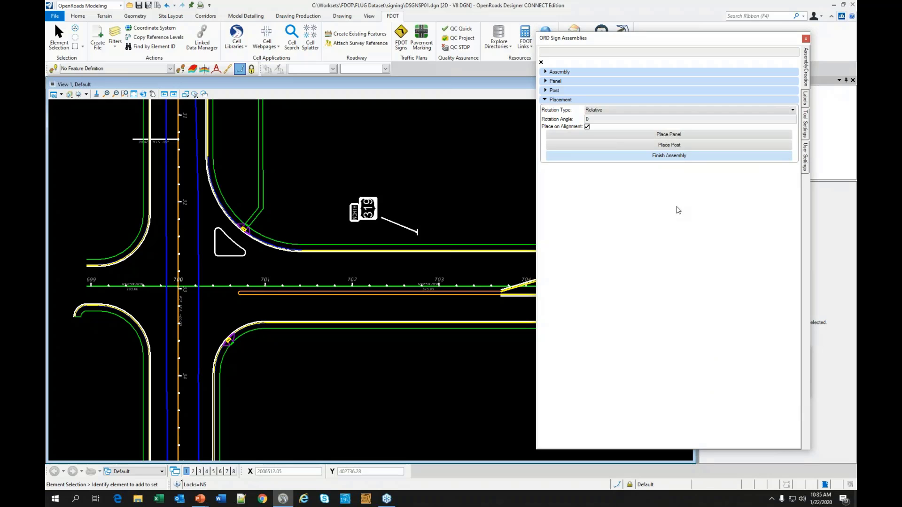
pyautogui.click(765, 156)
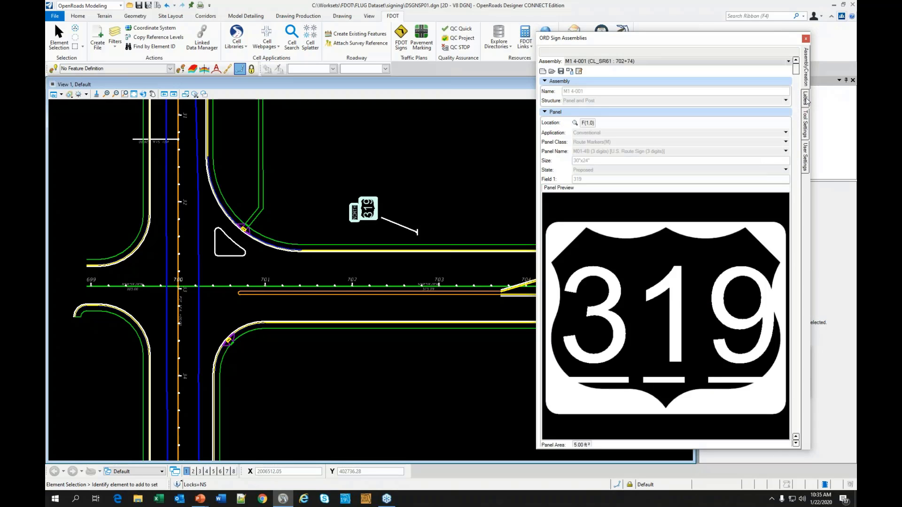
# - Place panel labels showing name and size for the NORTH panel and the 319 route panel, stacked beside the sign
pyautogui.click(806, 99)
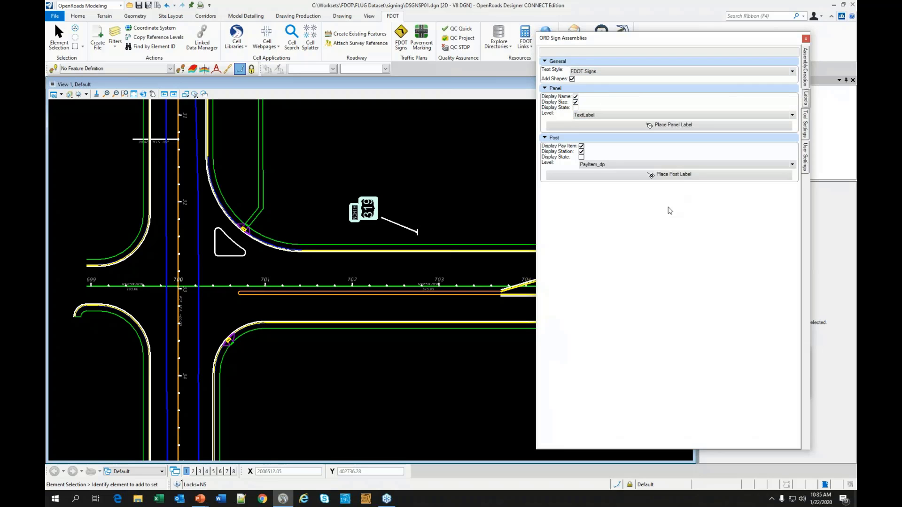
pyautogui.click(662, 126)
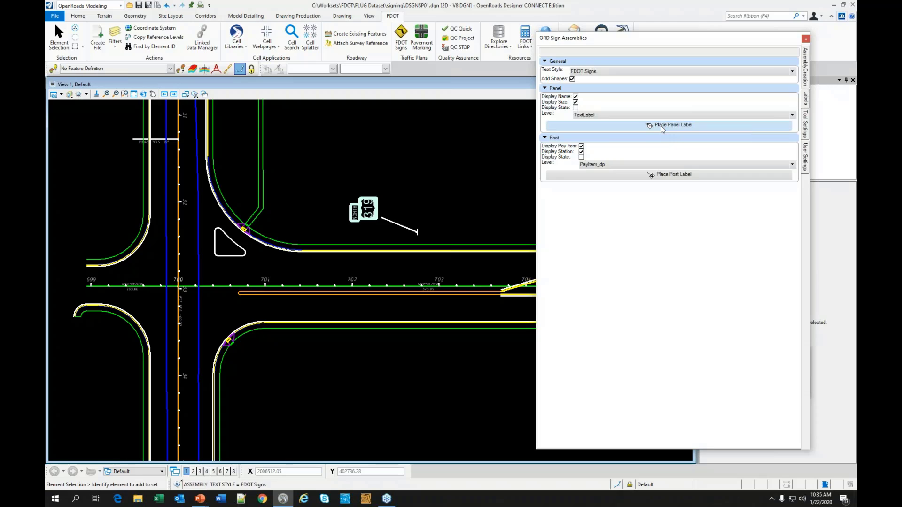
pyautogui.click(356, 210)
pyautogui.click(414, 177)
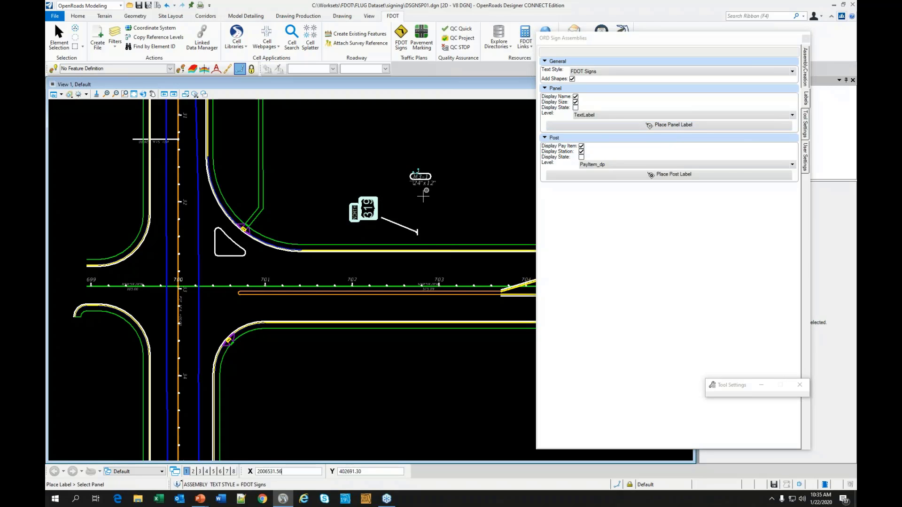
pyautogui.click(369, 208)
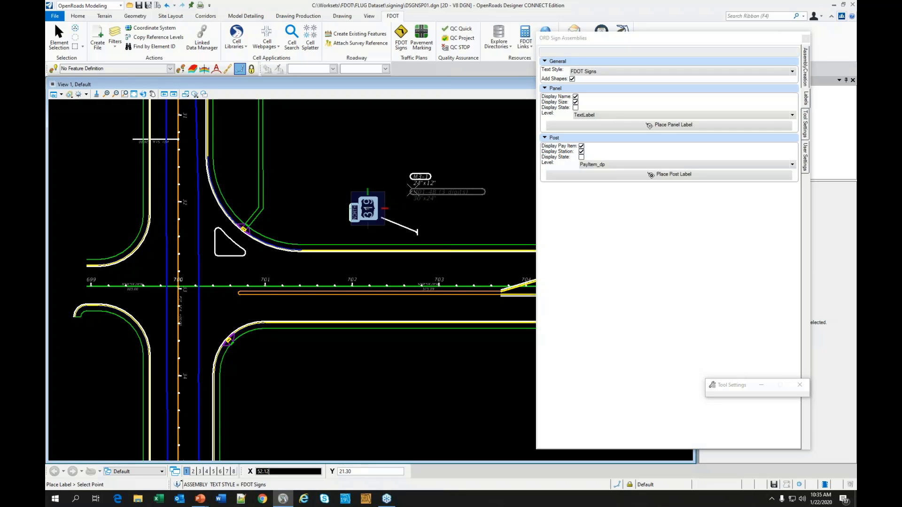
pyautogui.click(410, 191)
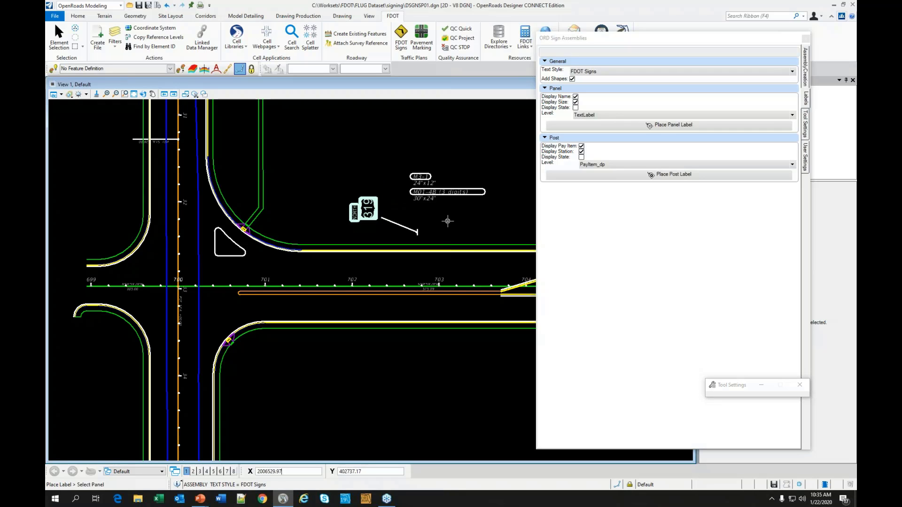
# - Place the post label with pay item and station beneath the panel labels, and check the labels up close
pyautogui.click(614, 175)
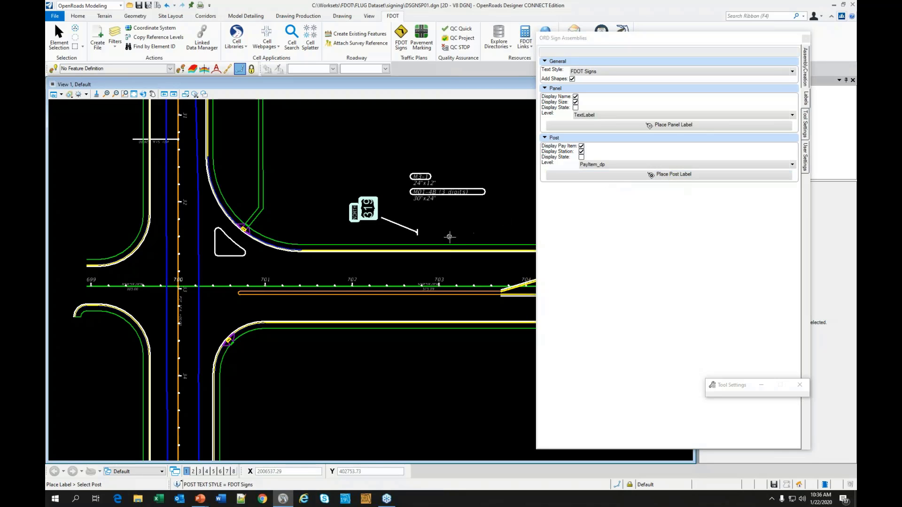
pyautogui.click(418, 232)
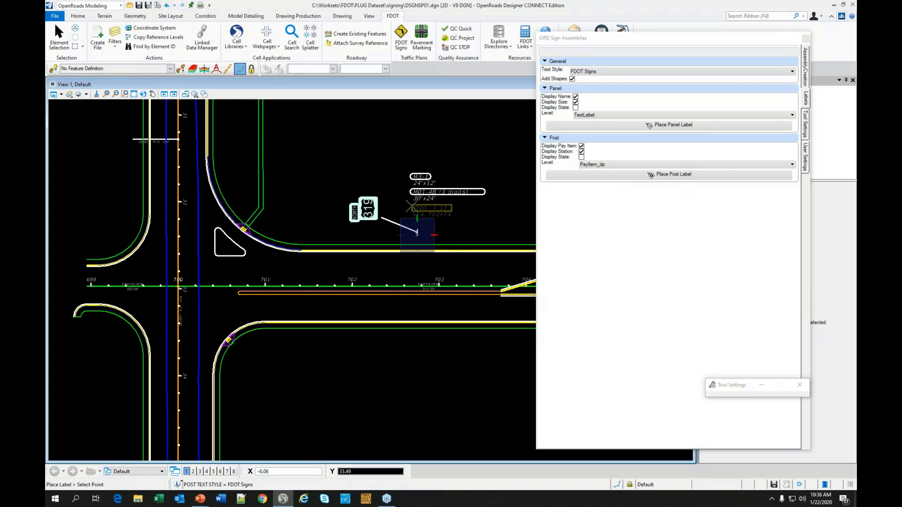
pyautogui.click(411, 205)
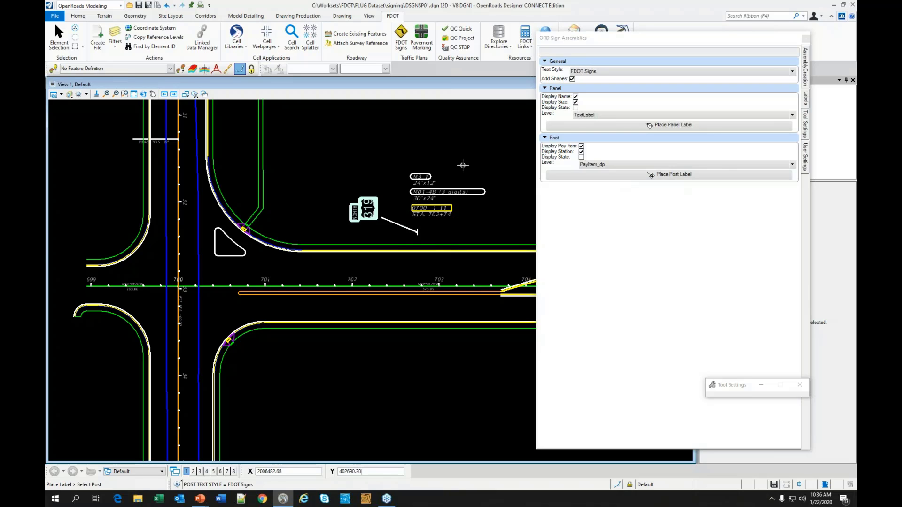
pyautogui.scroll(5, 463, 166)
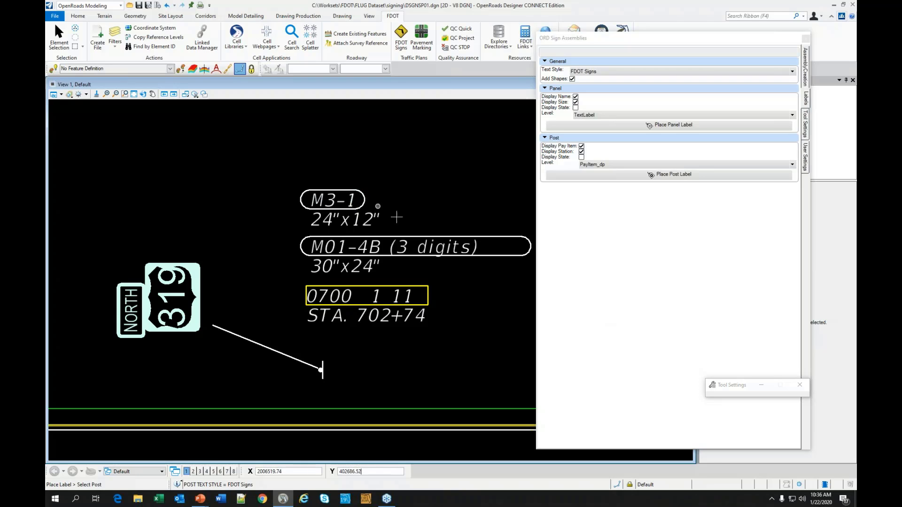
# - Move the whole NORTH/319 sign assembly with its panel and post labels along the roadway to about station 703+15
pyautogui.scroll(-2, 422, 281)
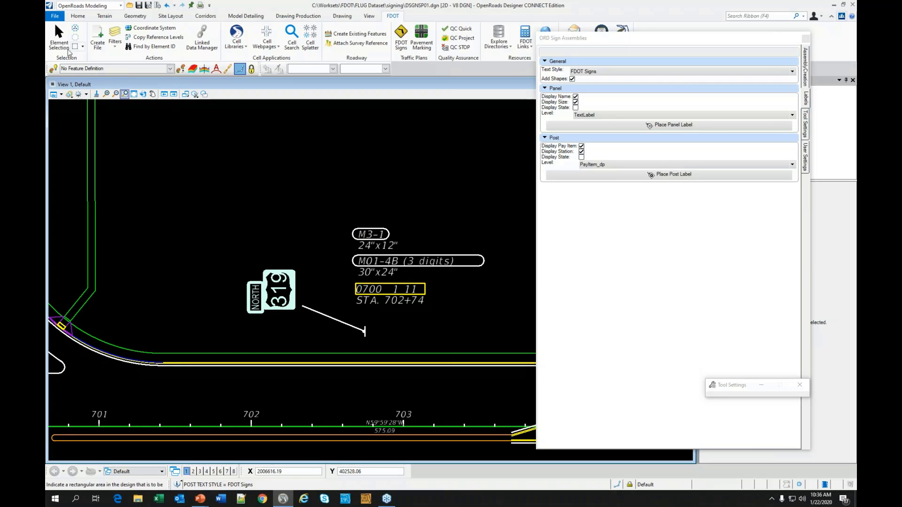
pyautogui.moveTo(299, 285); pyautogui.dragTo(288, 232, button='middle')
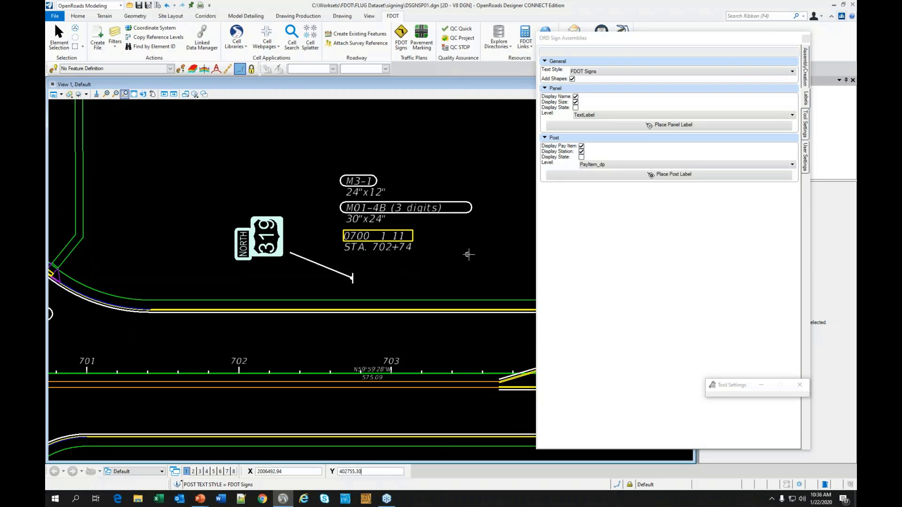
pyautogui.moveTo(459, 256); pyautogui.dragTo(396, 272, button='middle')
pyautogui.click(59, 38)
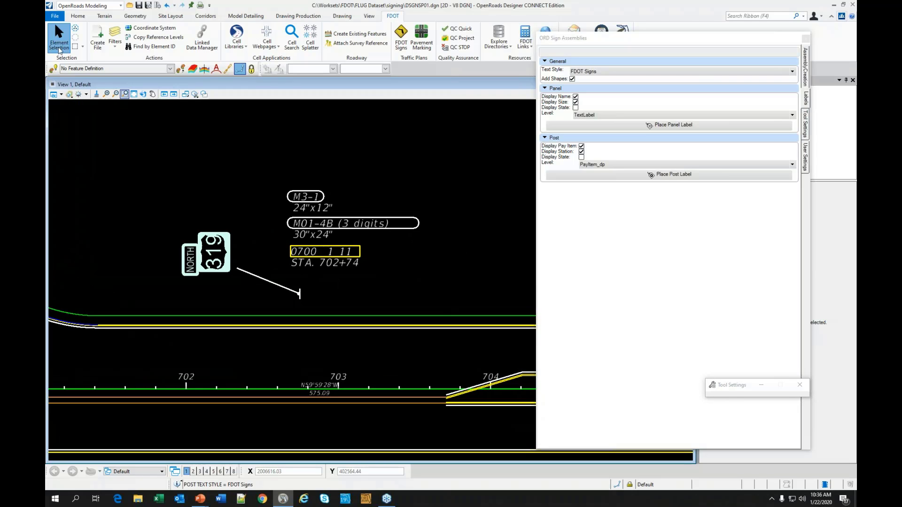
pyautogui.moveTo(172, 306); pyautogui.dragTo(457, 159)
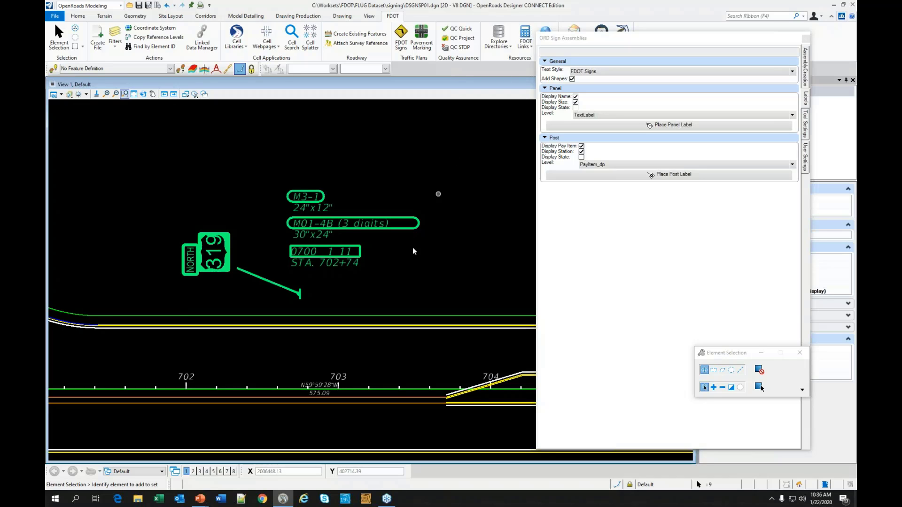
pyautogui.rightClick(312, 278)
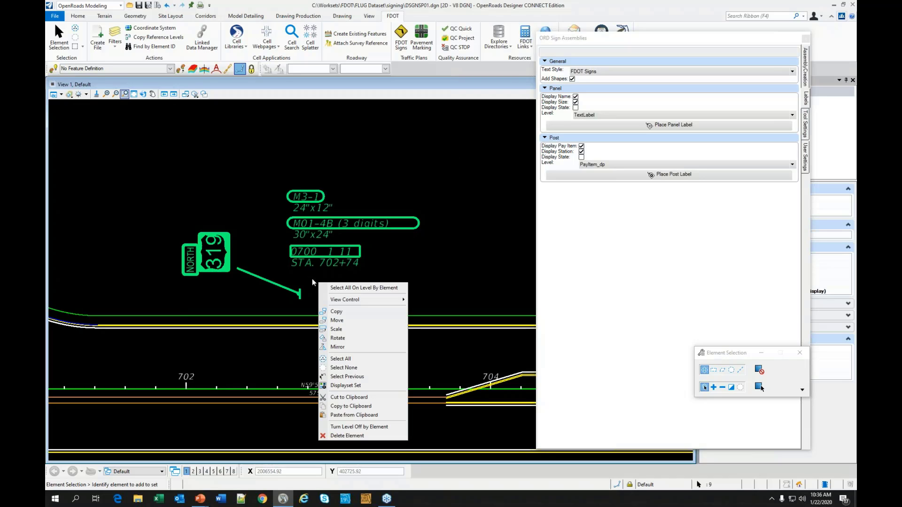
pyautogui.click(336, 321)
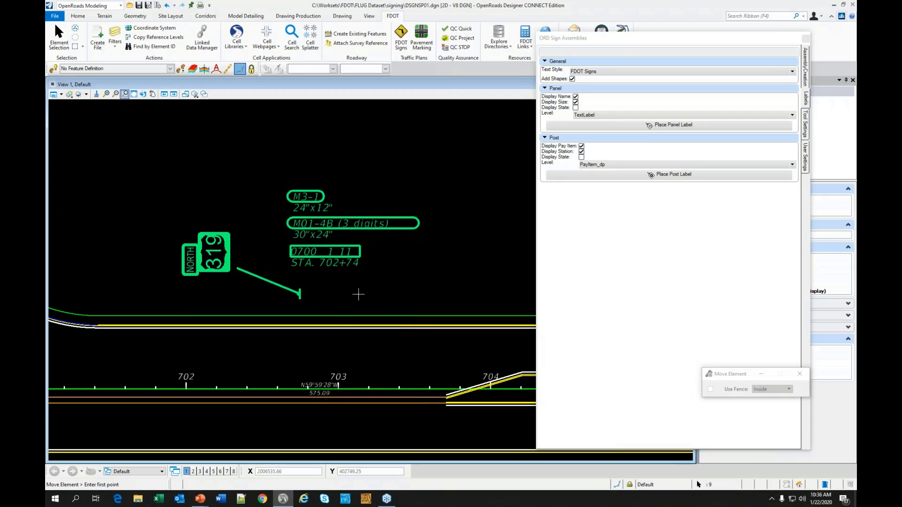
pyautogui.click(347, 283)
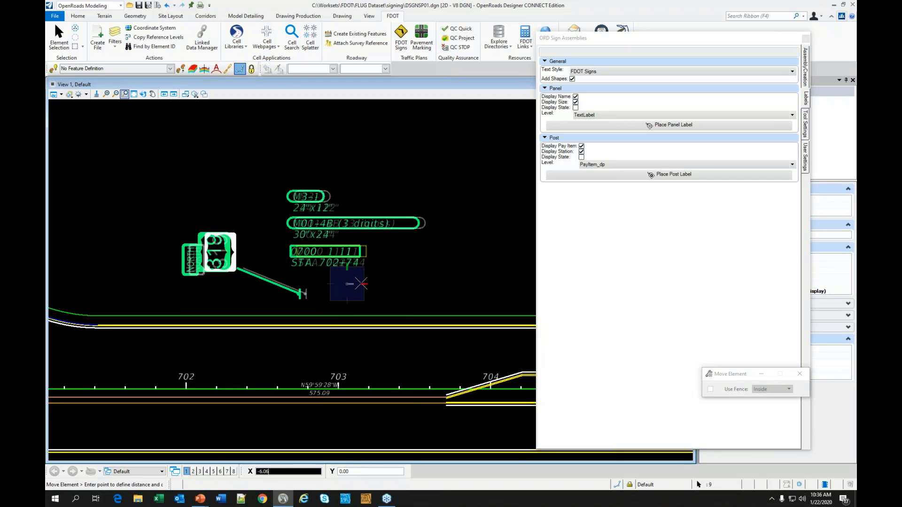
pyautogui.click(410, 284)
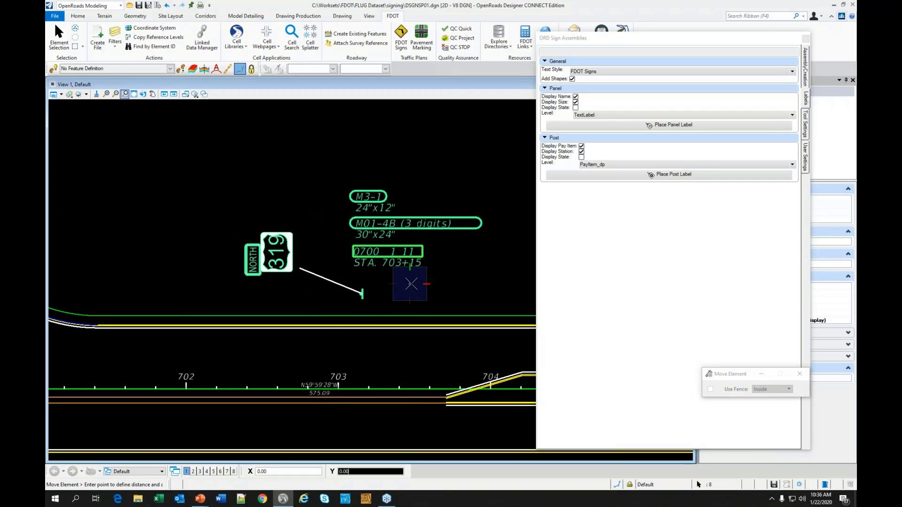
pyautogui.press('Escape')
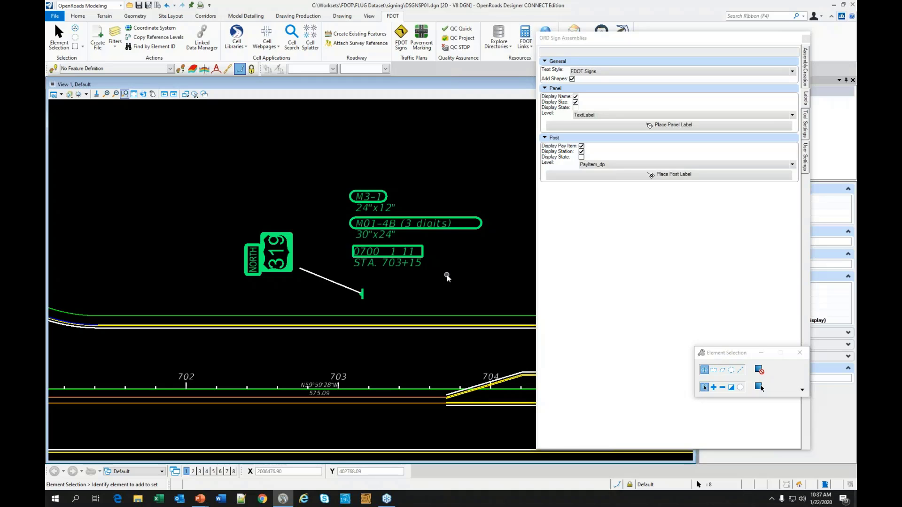
# - Review the placed M1 4-001 assembly's panel settings, panel and assembly previews, and its entry among the placed assemblies
pyautogui.click(585, 266)
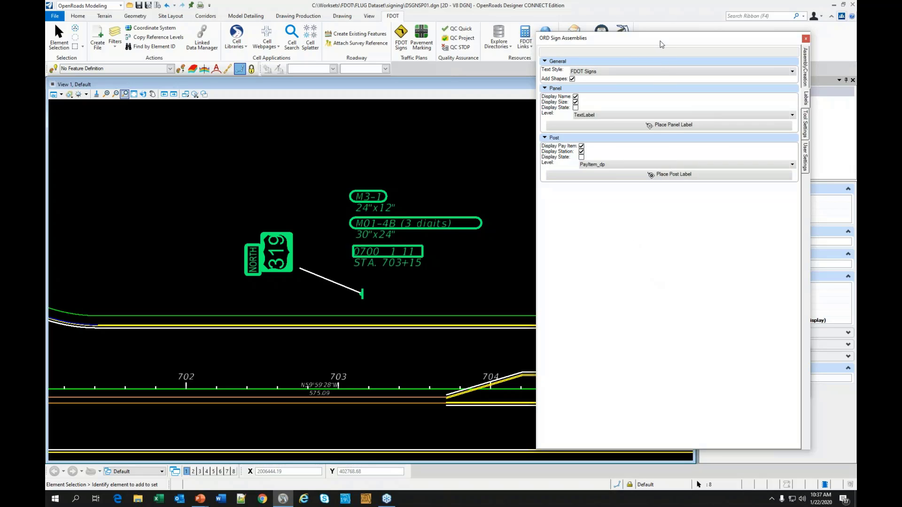
pyautogui.moveTo(659, 40); pyautogui.dragTo(650, 26)
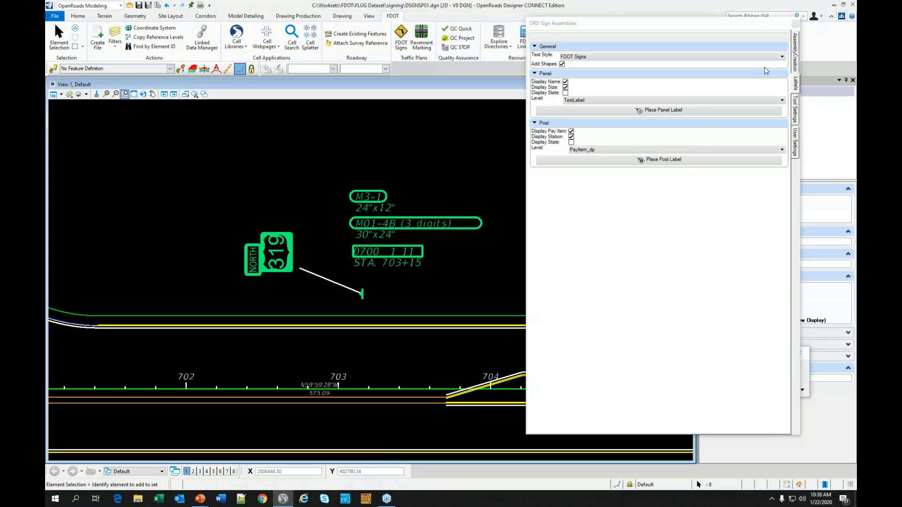
pyautogui.click(796, 60)
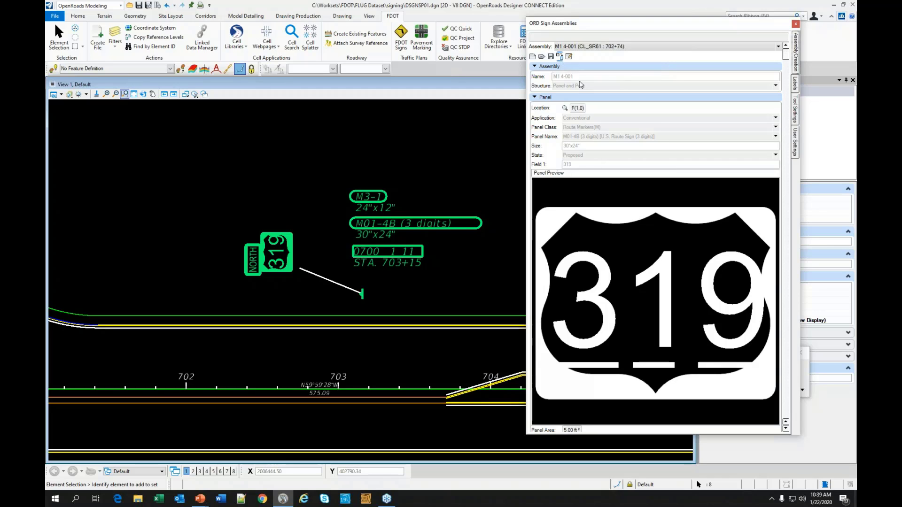
pyautogui.scroll(-5, 615, 247)
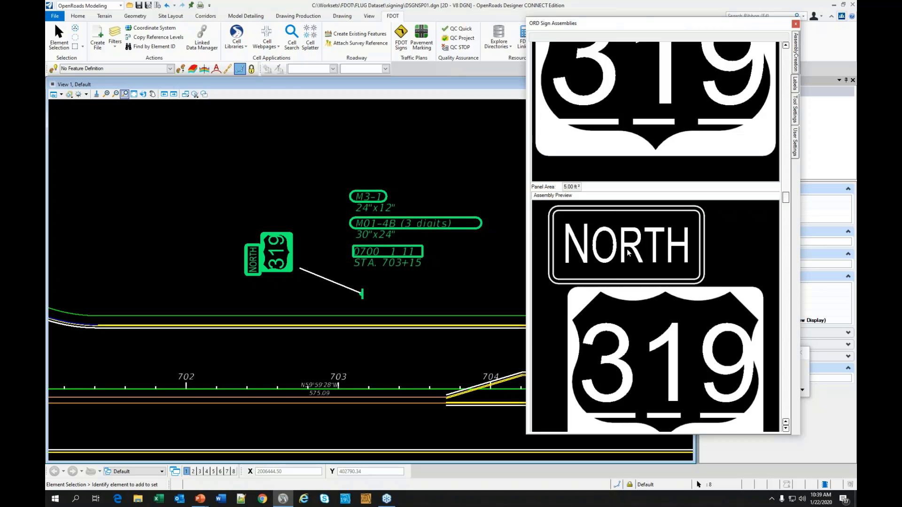
pyautogui.scroll(1, 628, 253)
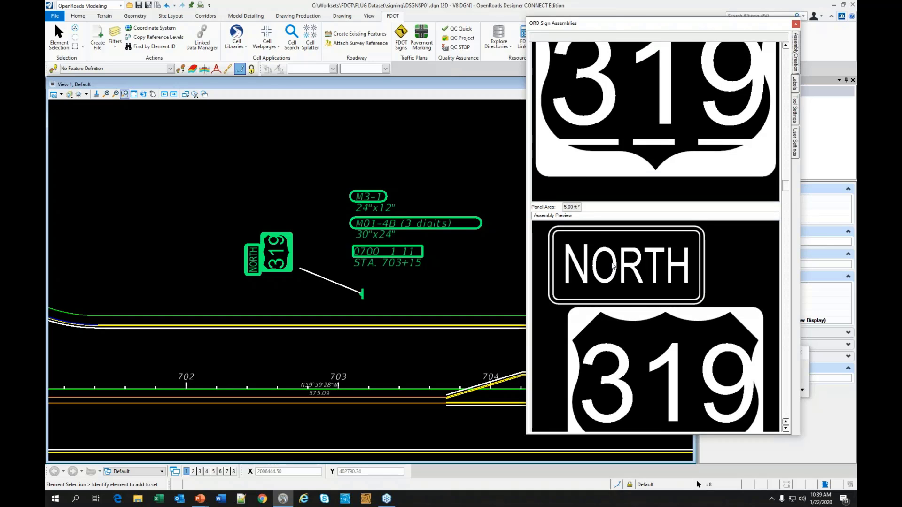
pyautogui.scroll(2, 613, 266)
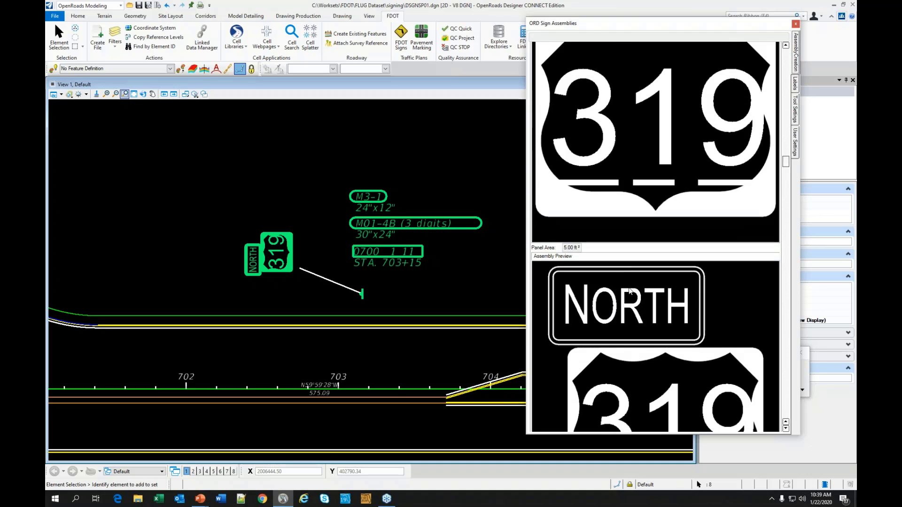
pyautogui.scroll(8, 644, 296)
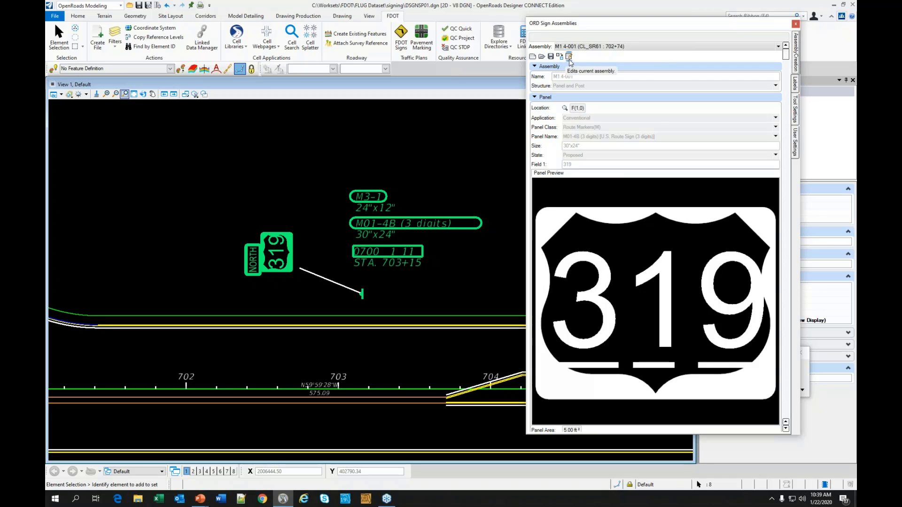
pyautogui.click(778, 47)
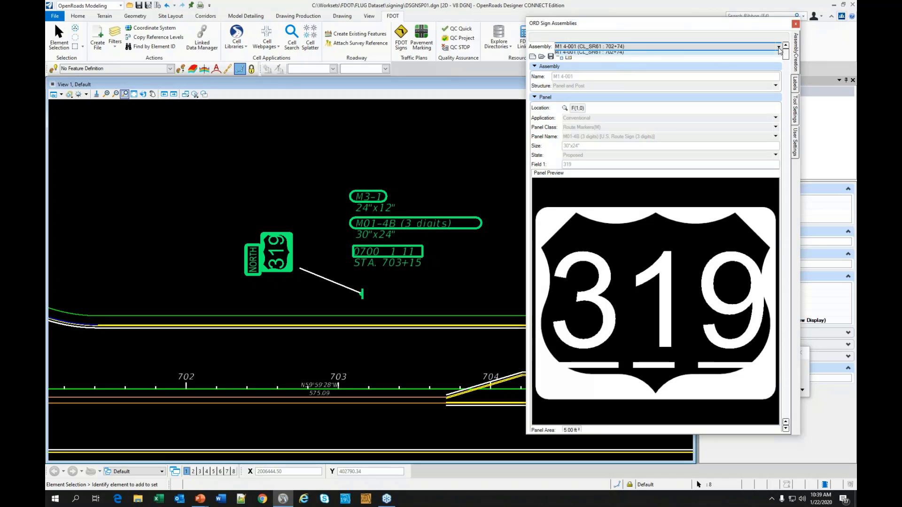
pyautogui.click(616, 56)
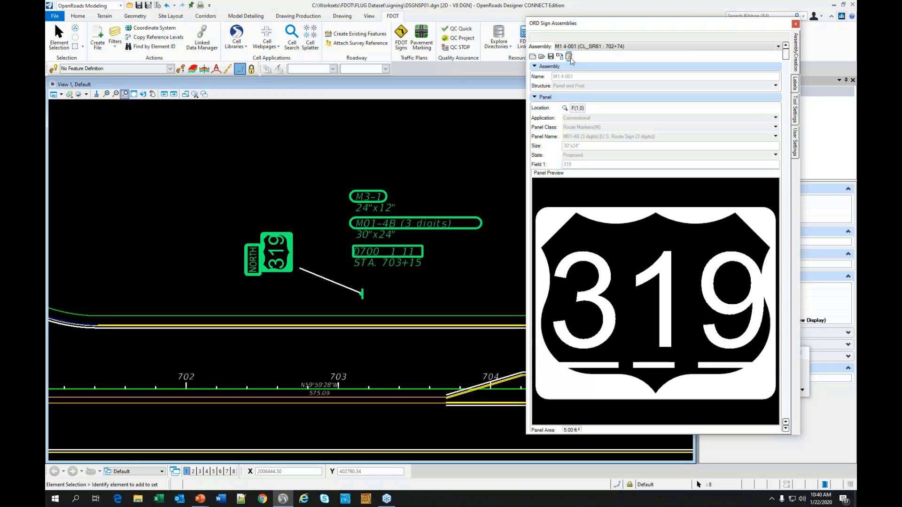
pyautogui.moveTo(277, 266)
# - Load the saved sign assembly R1-2 Yield 36x36x36 from the Sign Assemblies folder without its label settings
pyautogui.click(542, 58)
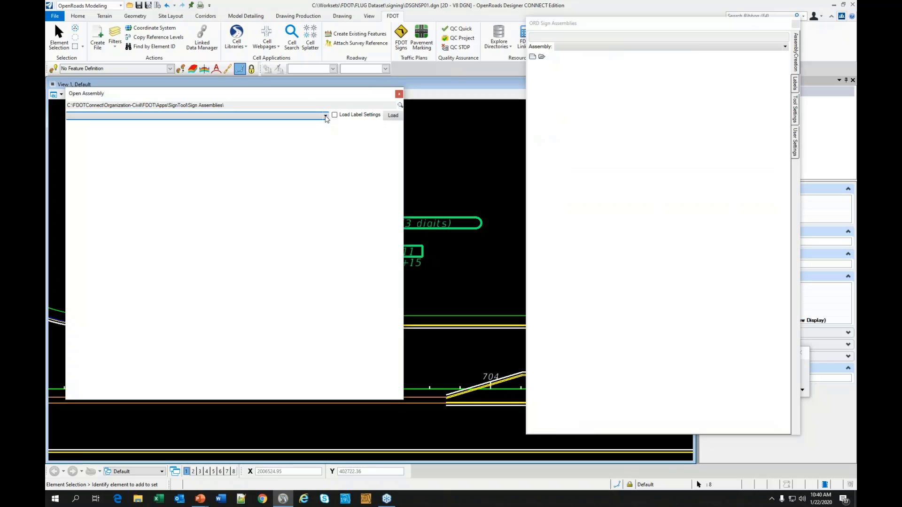
pyautogui.click(326, 116)
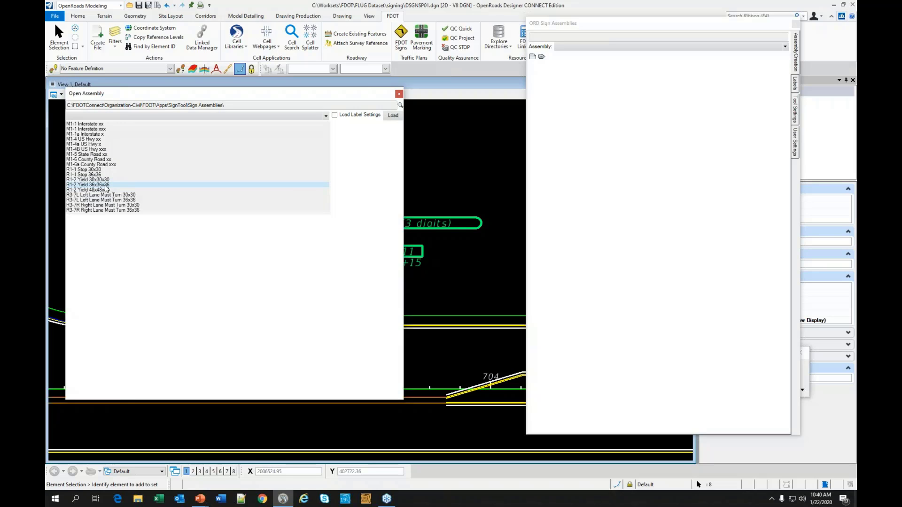
pyautogui.click(188, 194)
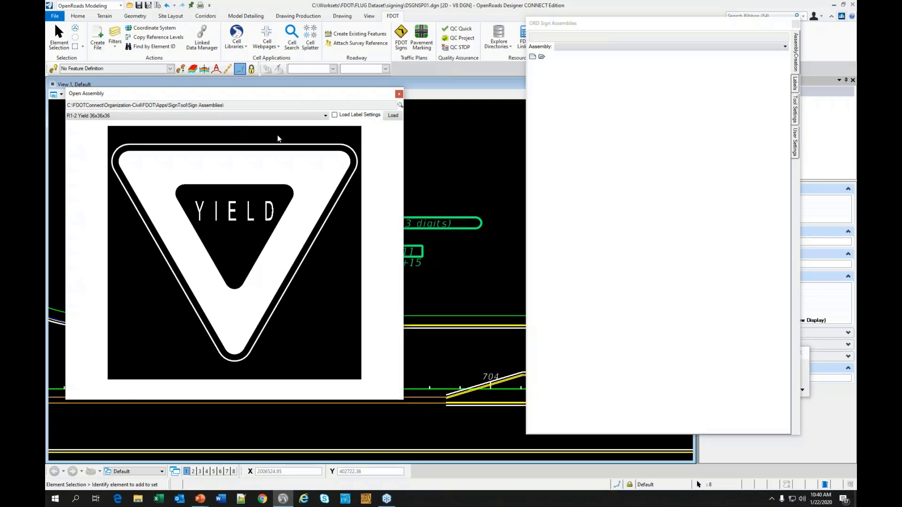
pyautogui.click(393, 116)
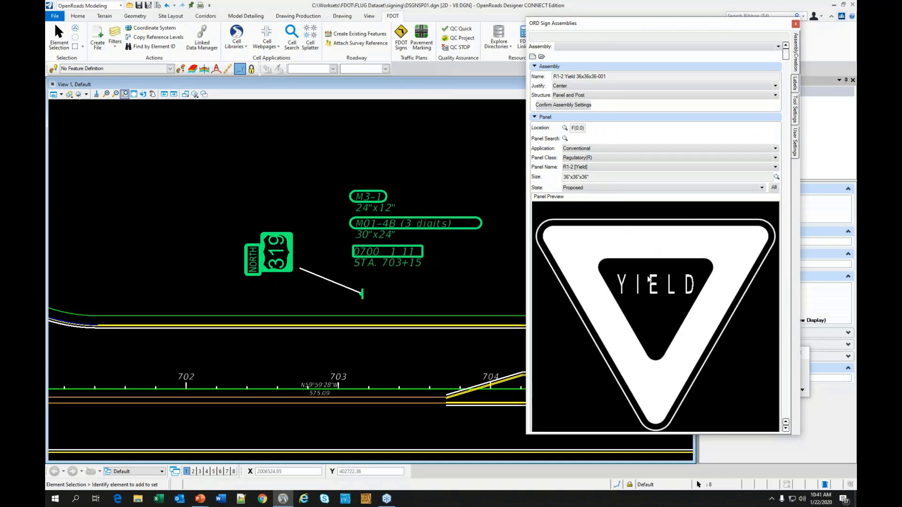
# - Review and confirm the yield assembly with its single panel, and confirm the one-sided, ground-mount Sign1Post1S post
pyautogui.scroll(-5, 649, 280)
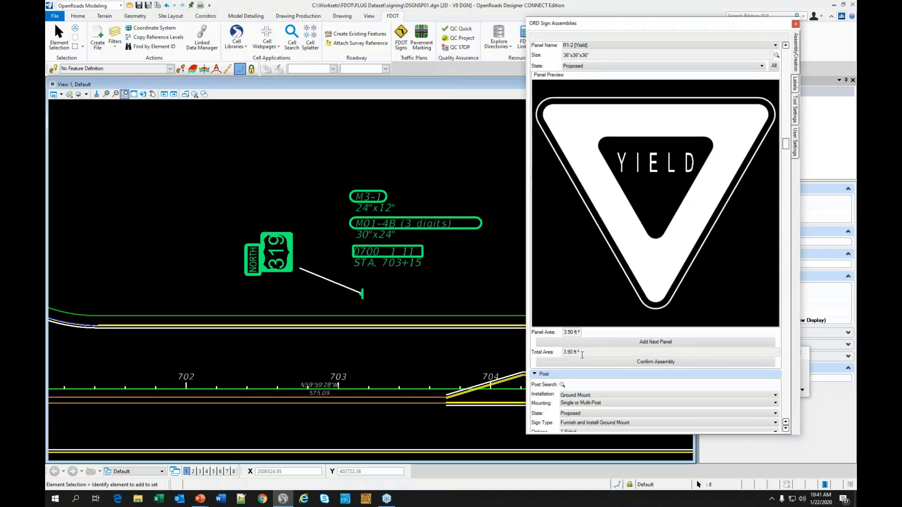
pyautogui.scroll(2, 587, 350)
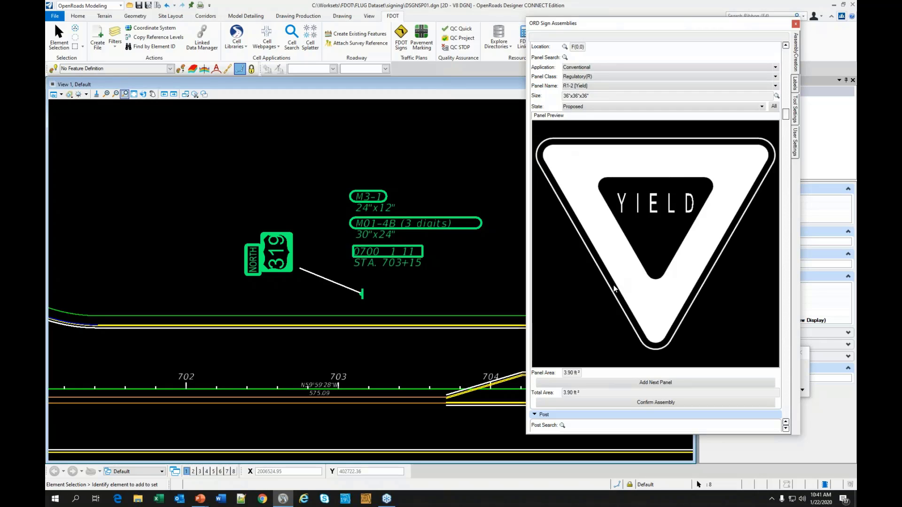
pyautogui.scroll(-1, 596, 365)
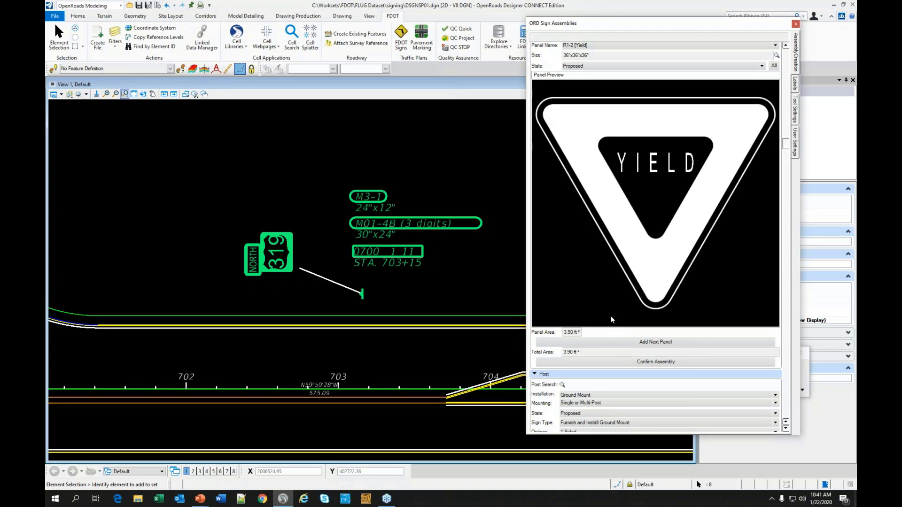
pyautogui.scroll(1, 609, 318)
pyautogui.scroll(-1, 608, 314)
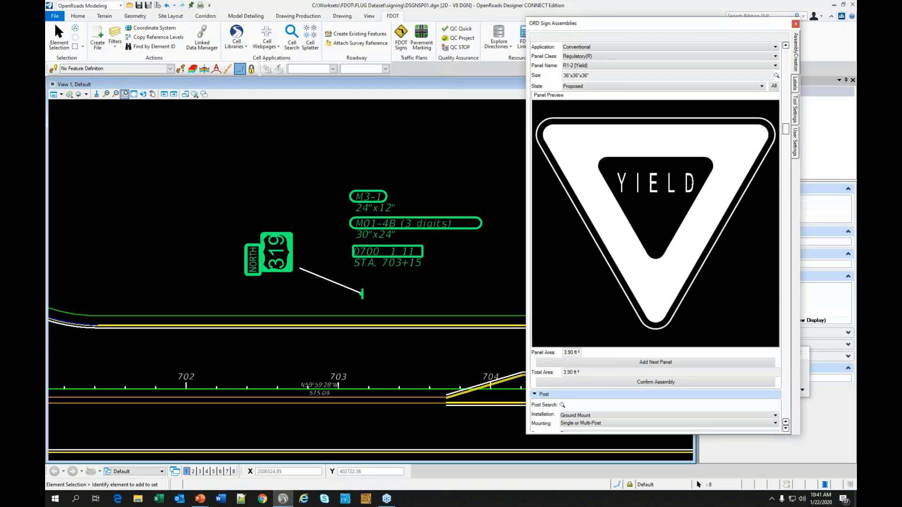
pyautogui.click(635, 383)
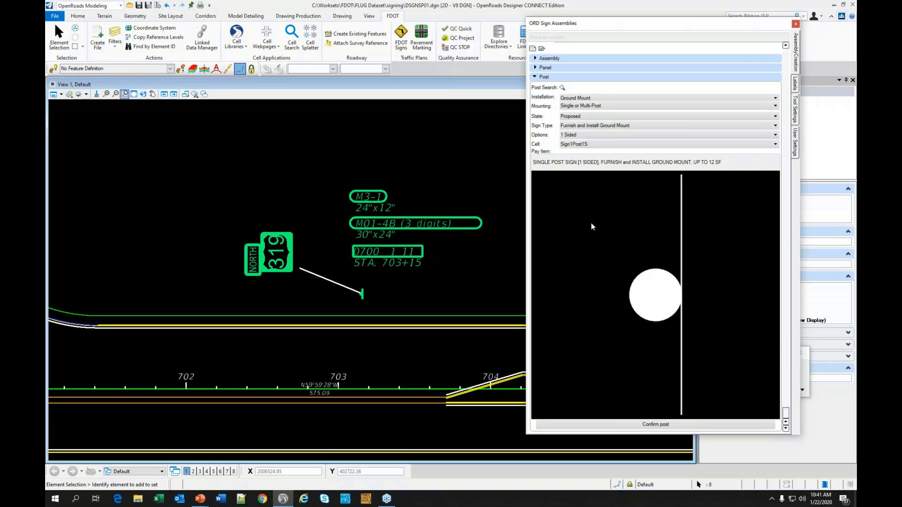
pyautogui.click(626, 424)
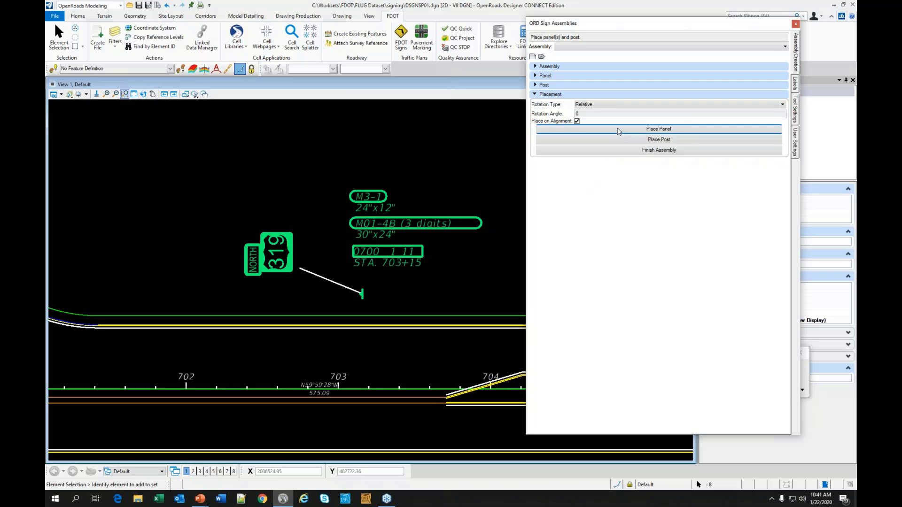
# - Place the yield panel on the alignment with Relative rotation, in the open area above the roadway between stations 701 and 702
pyautogui.click(659, 128)
pyautogui.click(261, 388)
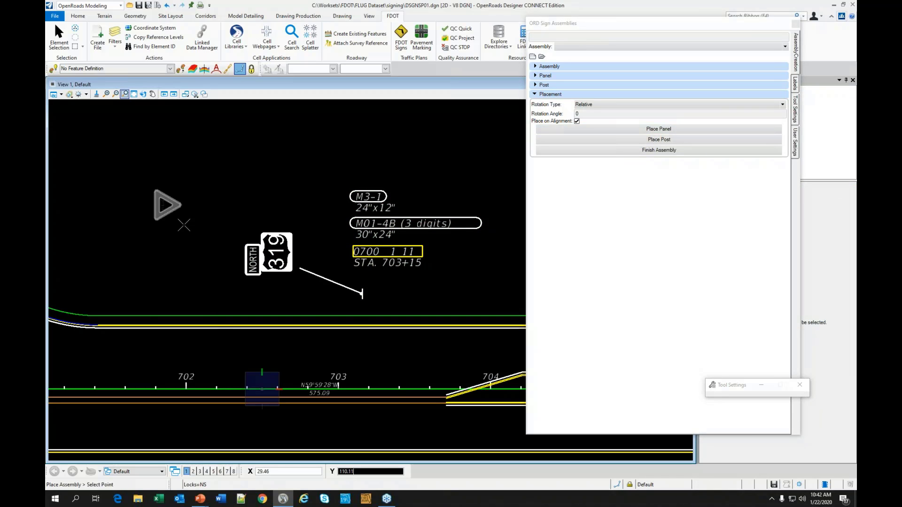
pyautogui.scroll(-1, 183, 223)
pyautogui.click(156, 205)
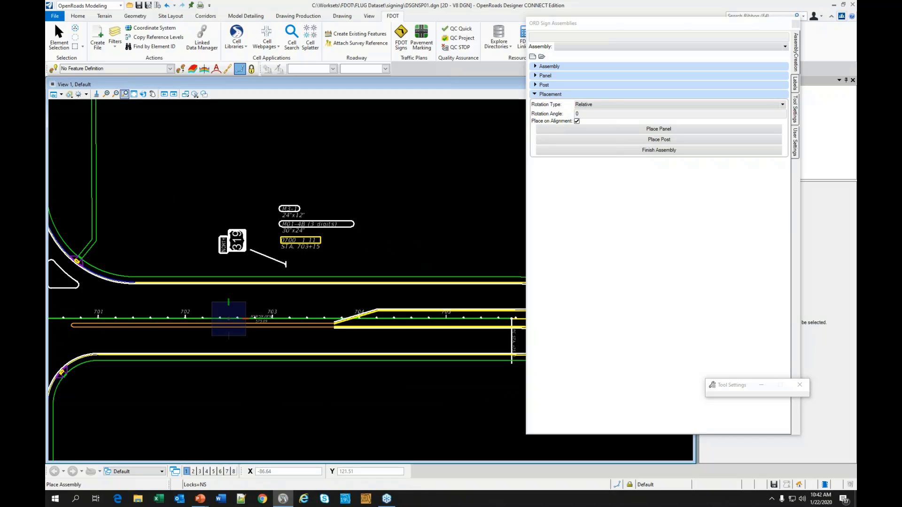
# - Place the yield sign's post between its panel and the roadway at about station 701+99, and finish the assembly
pyautogui.click(593, 149)
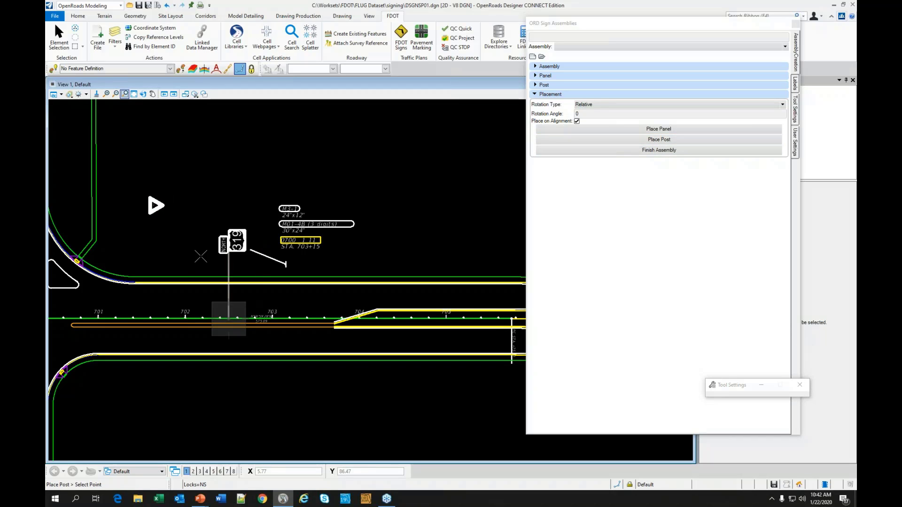
pyautogui.click(185, 242)
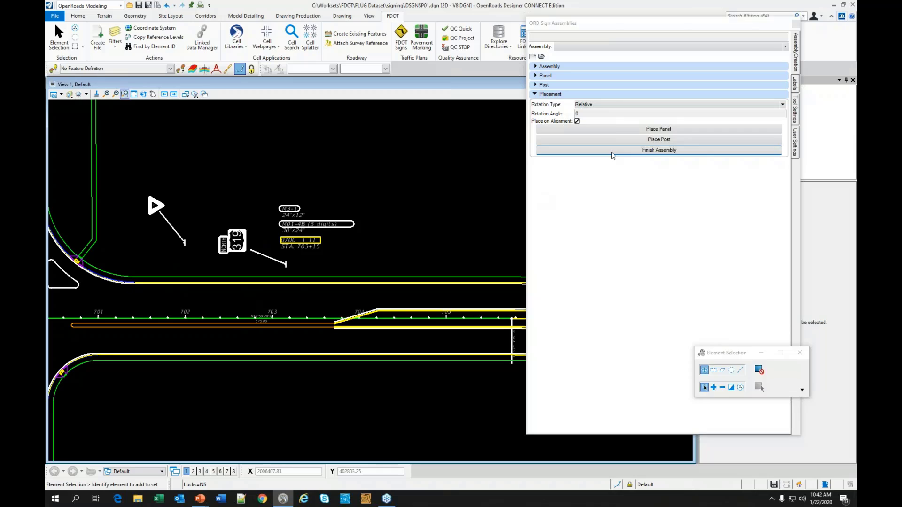
pyautogui.click(610, 152)
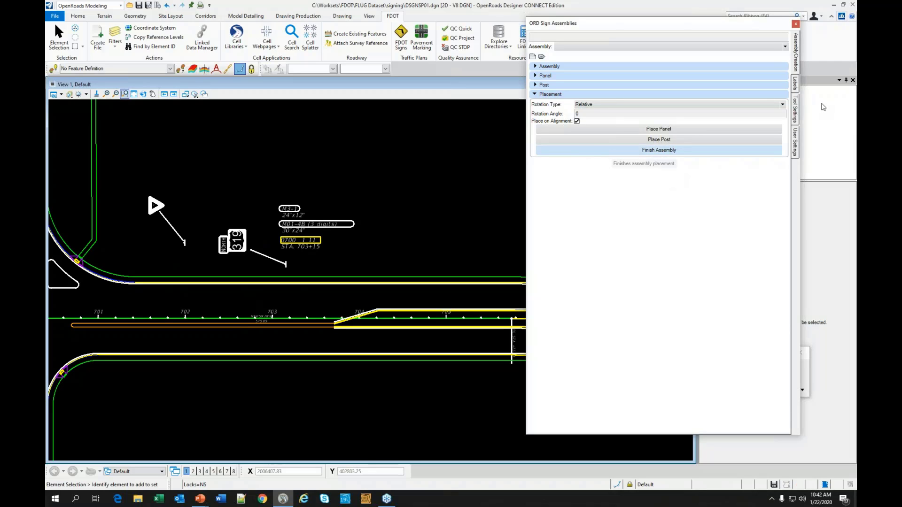
# - Label the yield panel with its name and size, placing the label in the open area just above and beside the sign
pyautogui.click(797, 89)
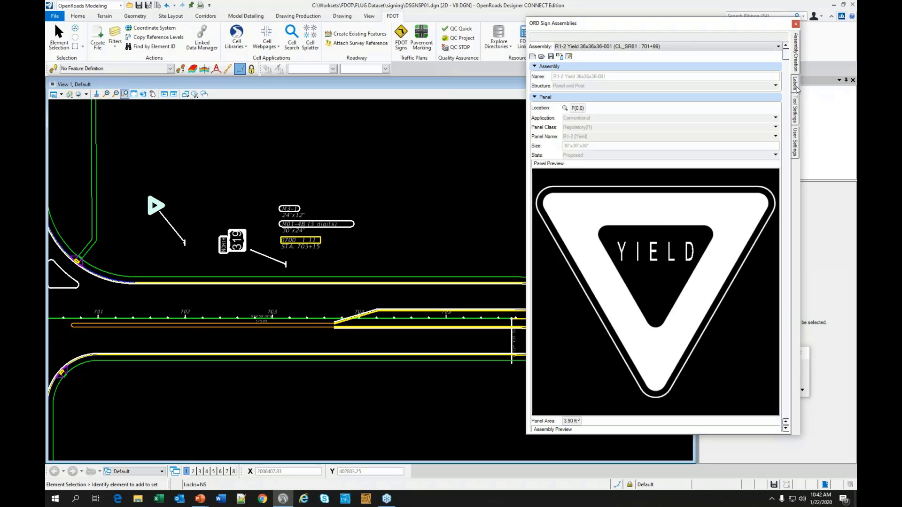
pyautogui.click(658, 111)
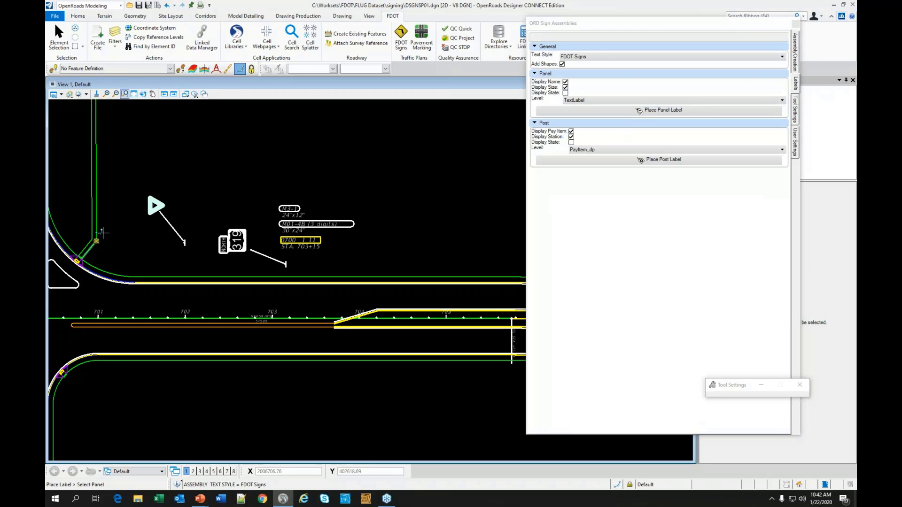
pyautogui.click(152, 204)
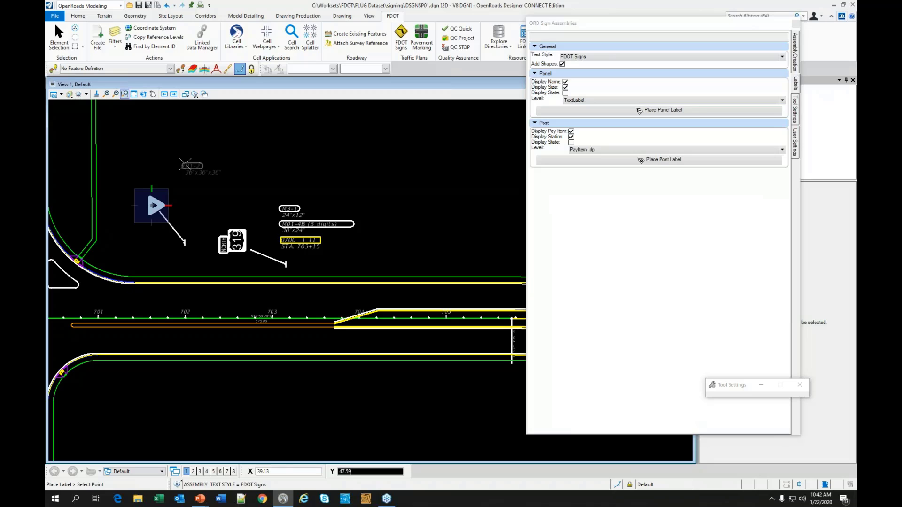
pyautogui.click(193, 169)
# - Label the yield sign's post with its pay item and station, placing the label just below the yield panel label
pyautogui.click(589, 160)
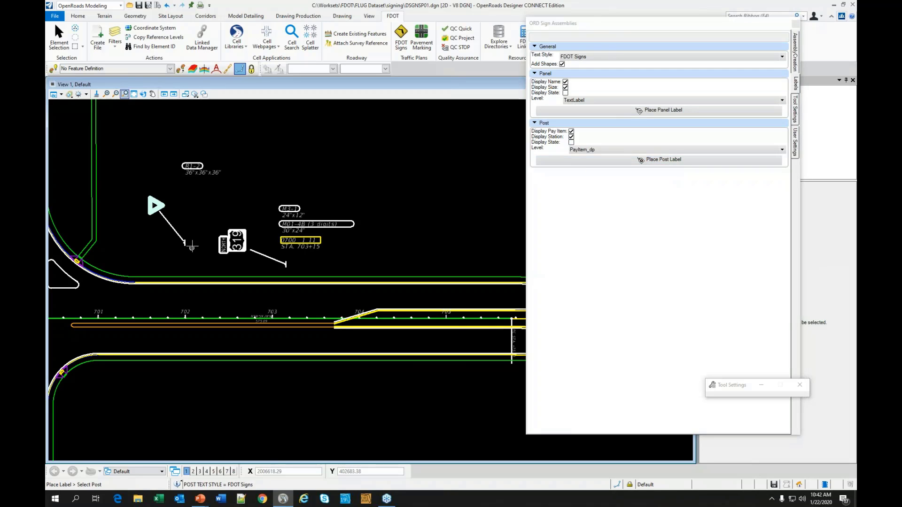
pyautogui.click(185, 244)
pyautogui.click(182, 184)
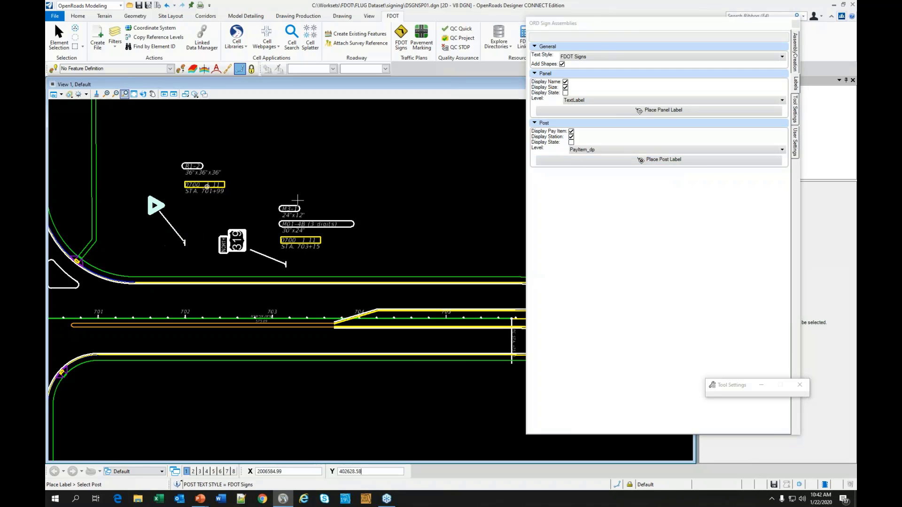
pyautogui.click(704, 220)
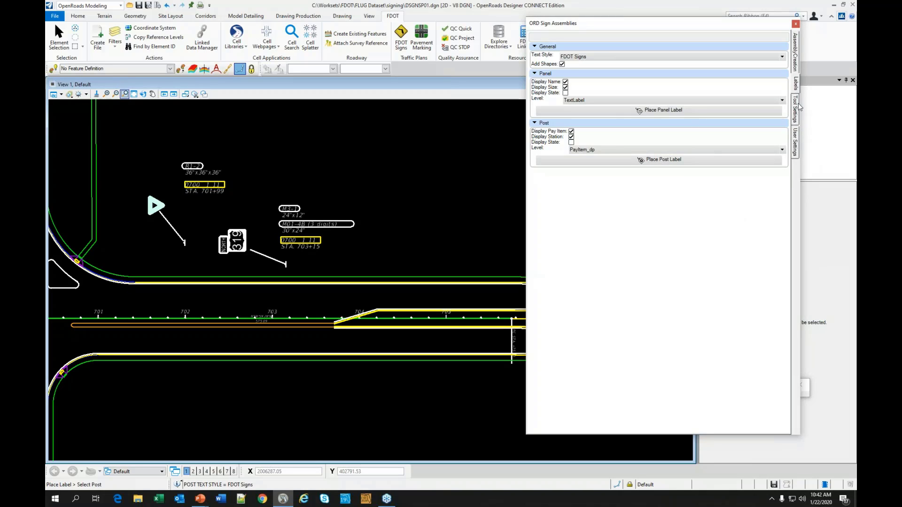
# - Return to the assembly creation settings and bring the roadway around stations 704 to 706 into view
pyautogui.click(798, 63)
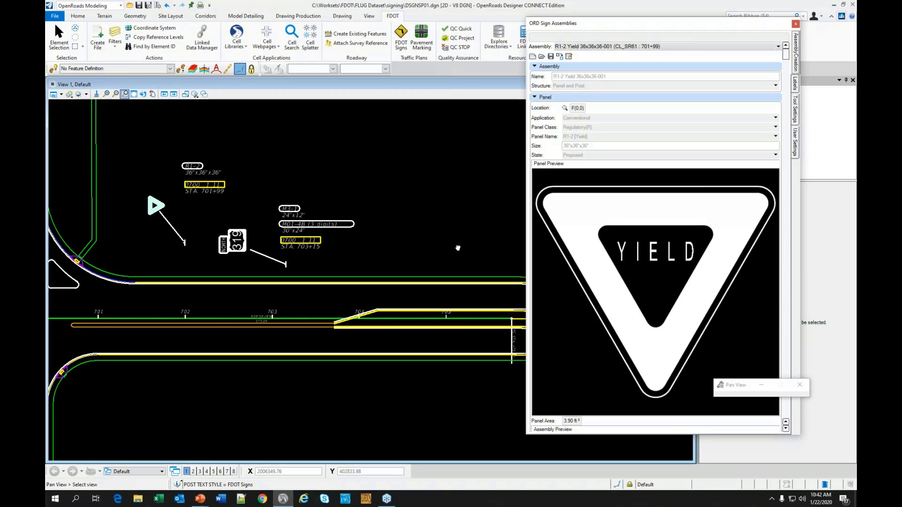
pyautogui.moveTo(458, 248); pyautogui.dragTo(421, 293, button='middle')
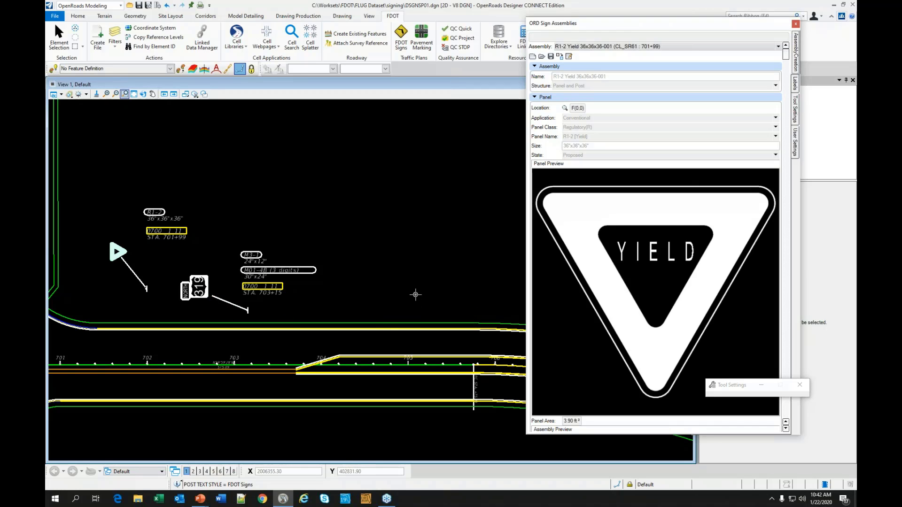
pyautogui.moveTo(406, 285)
pyautogui.mouseDown(button='middle')
pyautogui.moveTo(368, 233)
pyautogui.moveTo(330, 251)
pyautogui.mouseUp(button='middle')
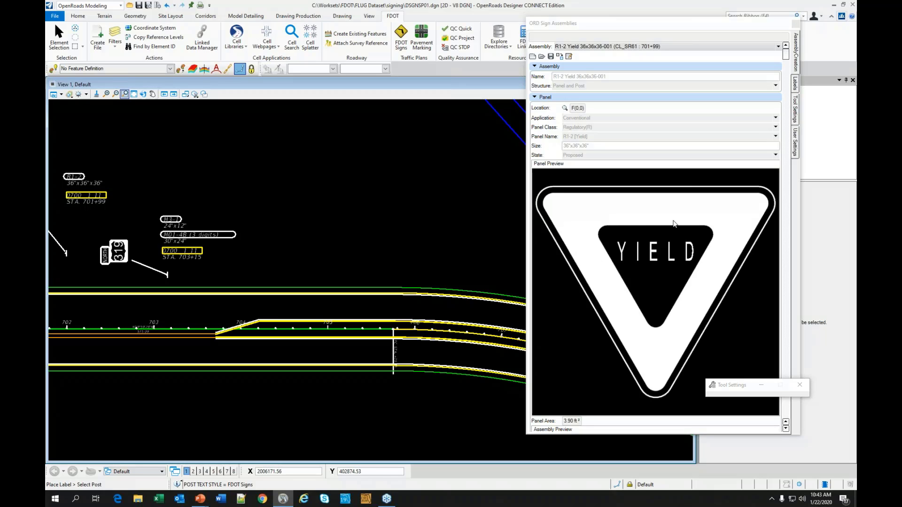
pyautogui.click(639, 267)
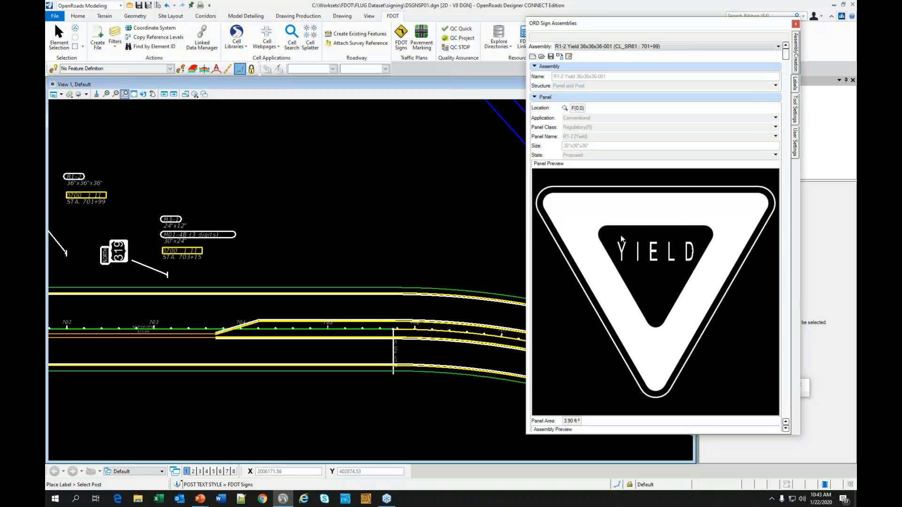
pyautogui.click(795, 86)
pyautogui.click(797, 62)
pyautogui.click(533, 57)
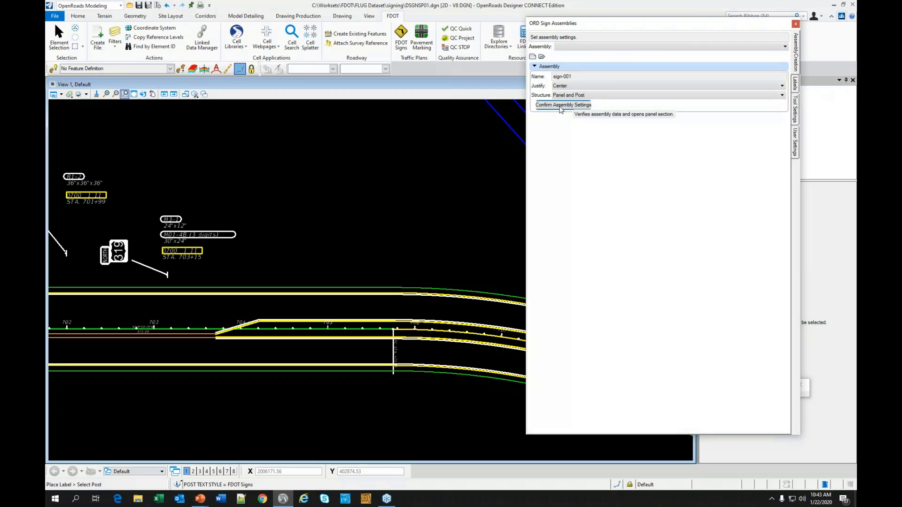
pyautogui.click(560, 105)
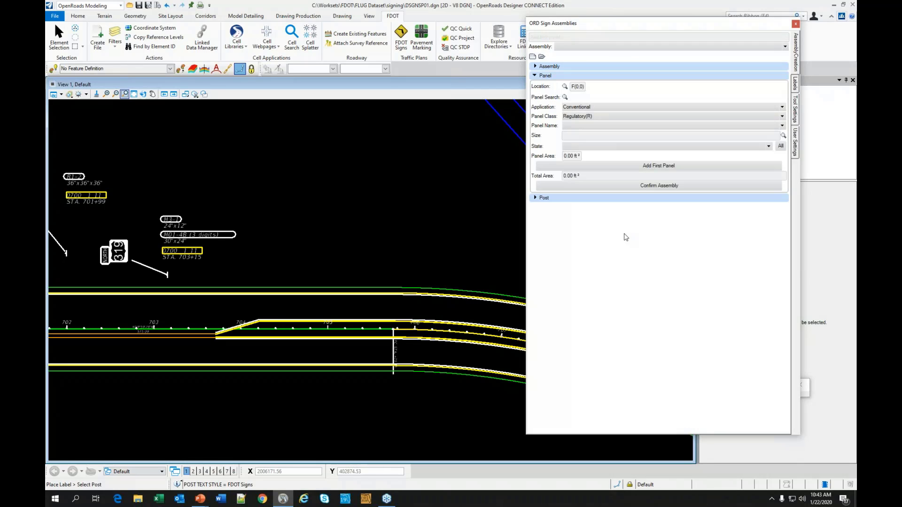
pyautogui.click(587, 117)
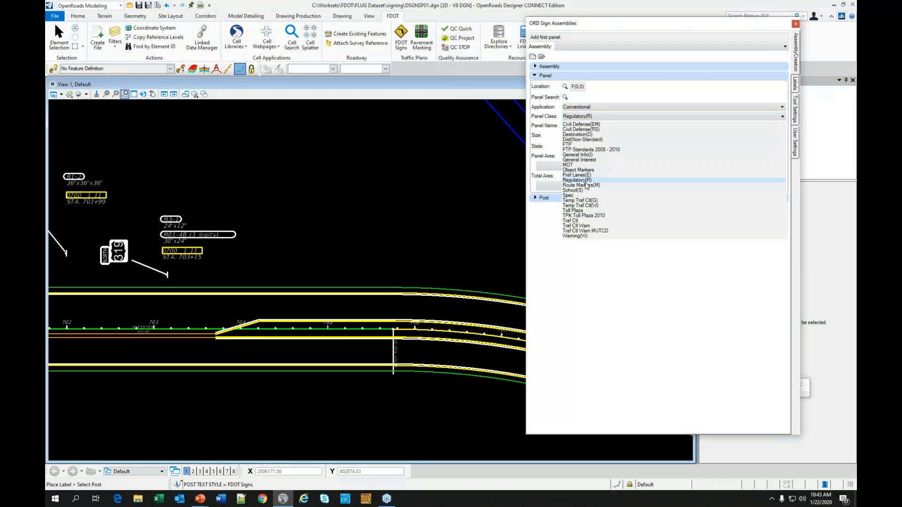
pyautogui.click(585, 187)
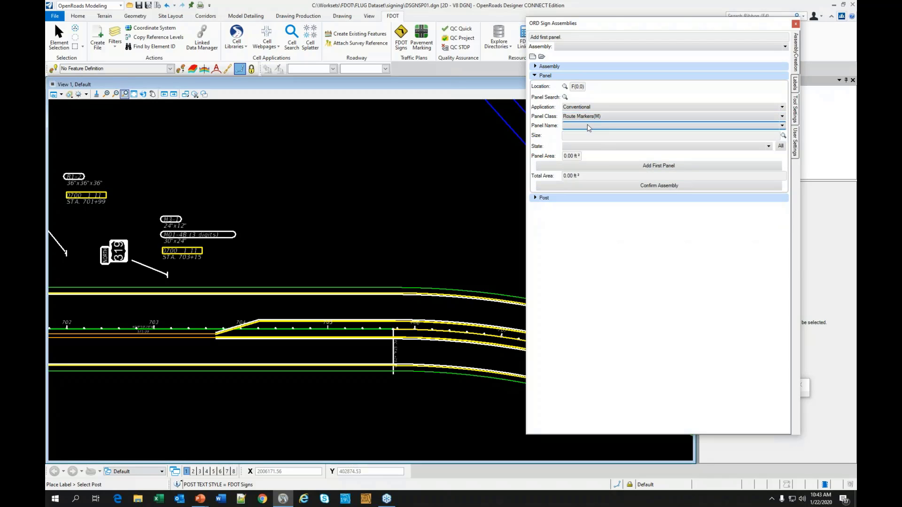
pyautogui.click(565, 87)
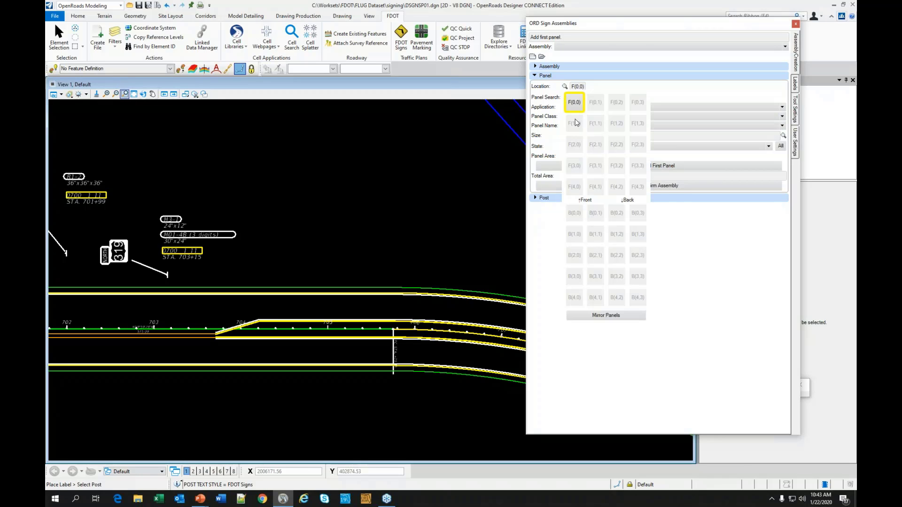
pyautogui.click(574, 102)
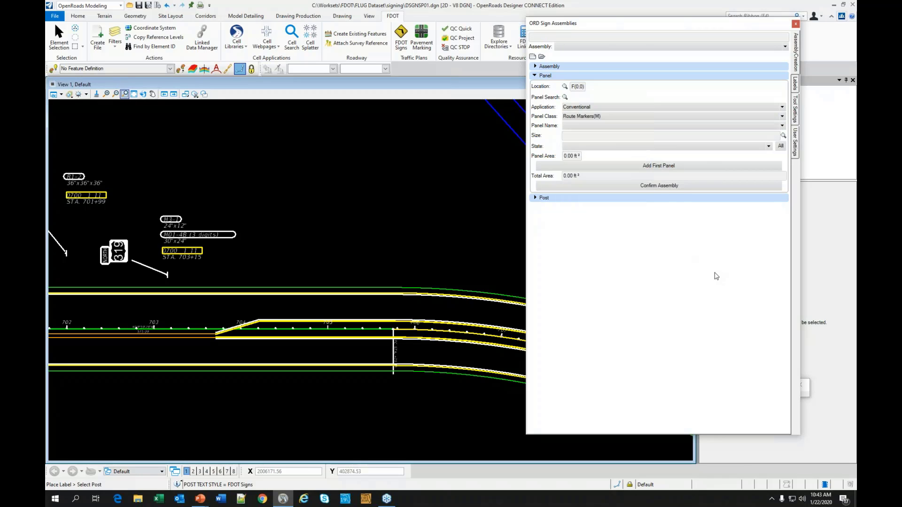
pyautogui.click(566, 87)
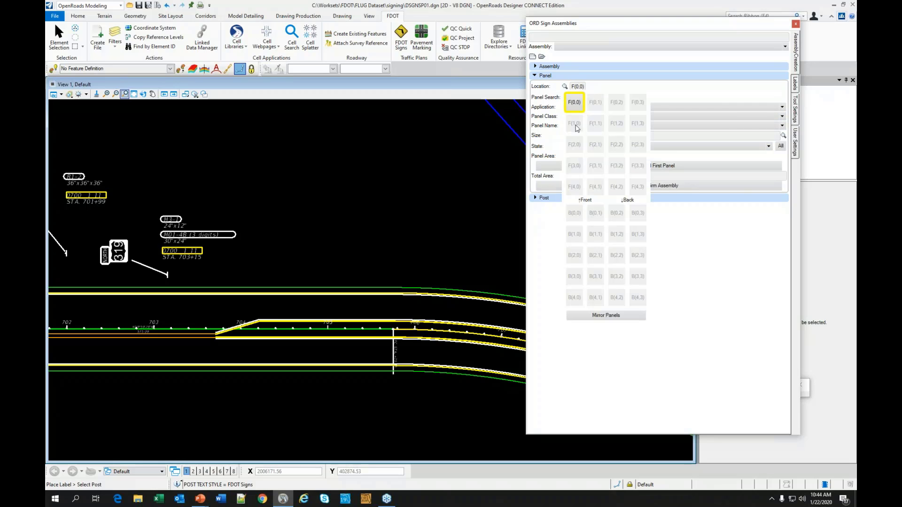
pyautogui.click(574, 107)
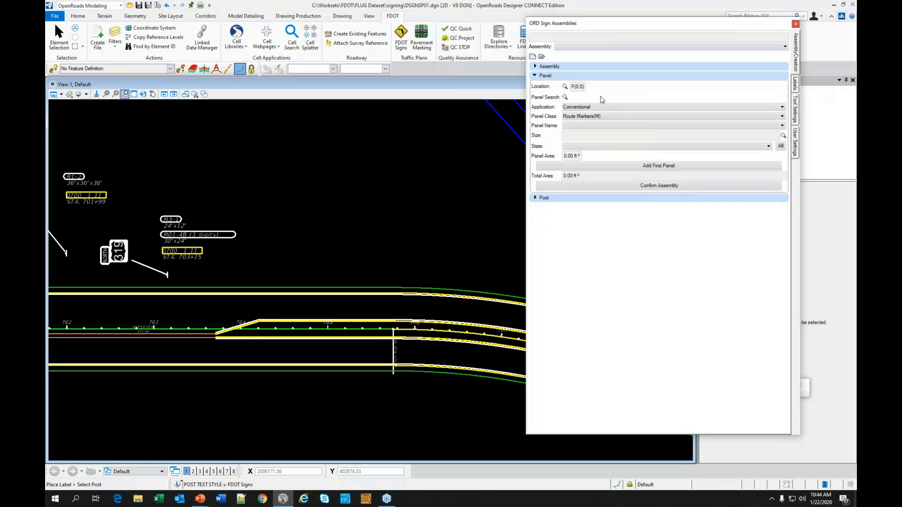
# - Start a new center-justified Panel and Post assembly and choose front position F(1,0) for its first panel
pyautogui.click(532, 57)
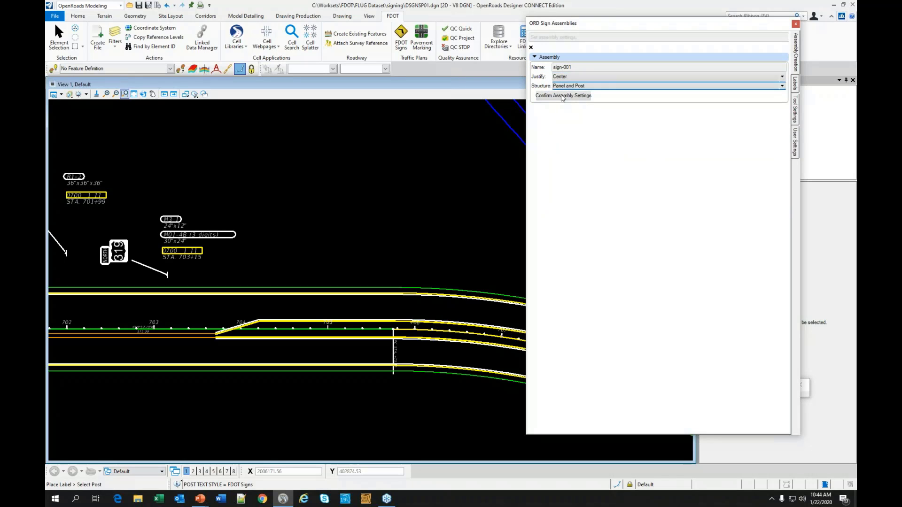
pyautogui.click(564, 95)
pyautogui.click(565, 78)
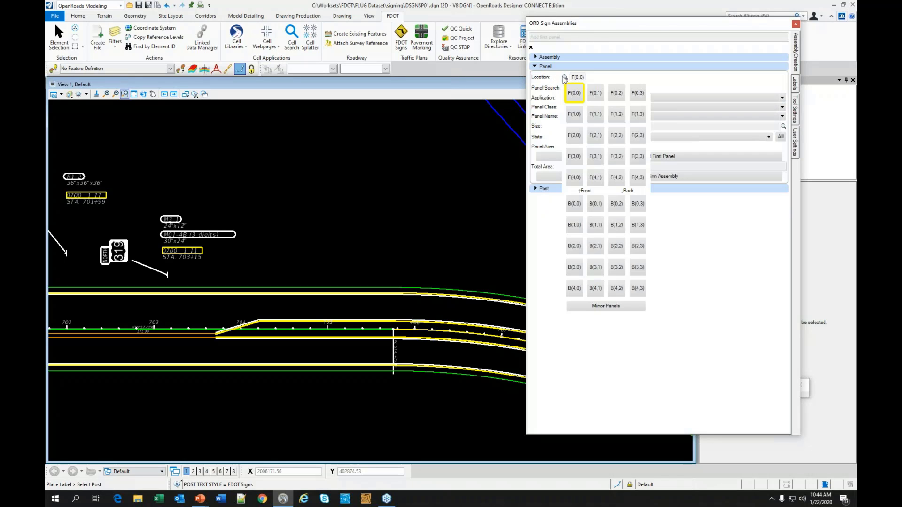
pyautogui.click(571, 117)
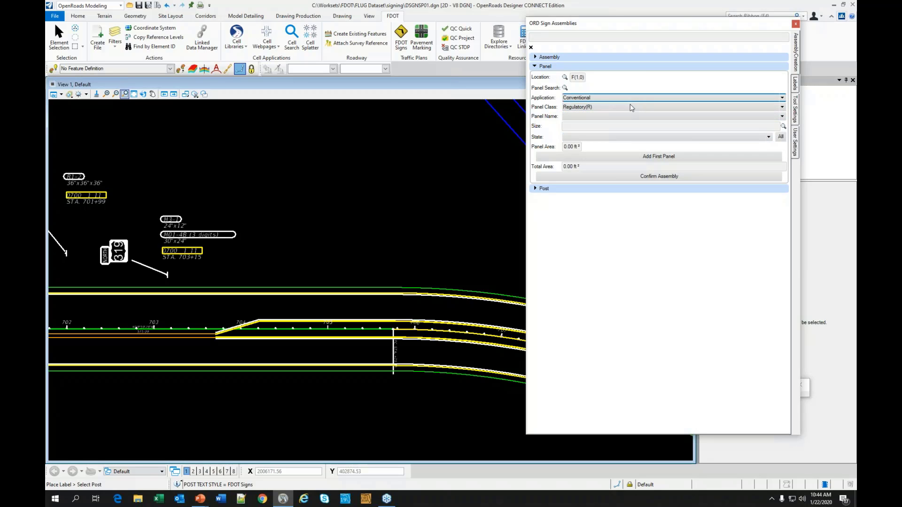
# - Add the Route Markers(M) panel M3-1 [Cardinal Direction - NORTH] at F(1,0), size 24"x12", state Proposed, as the first panel
pyautogui.click(599, 107)
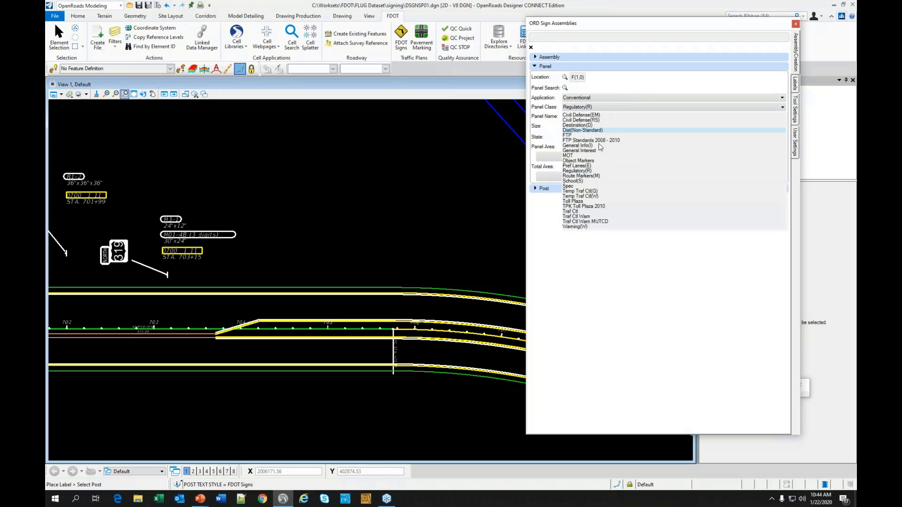
pyautogui.click(583, 180)
pyautogui.click(579, 117)
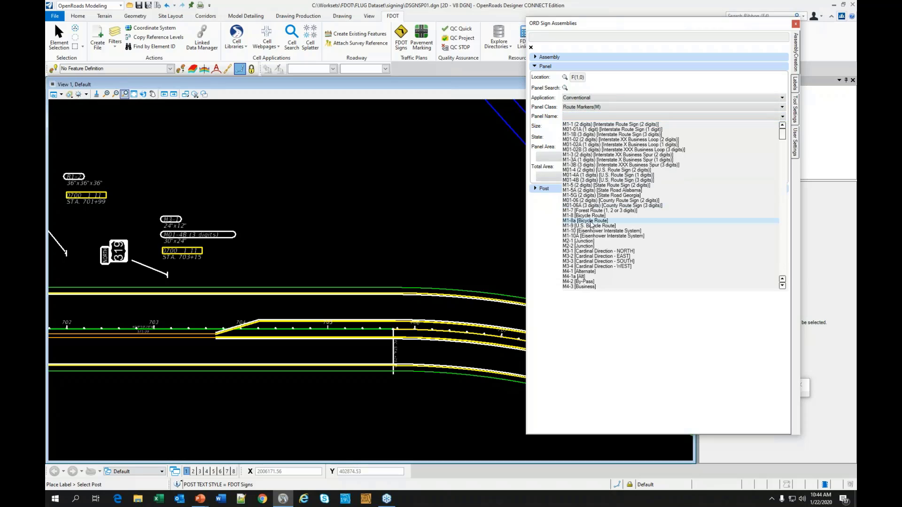
pyautogui.scroll(-1, 597, 258)
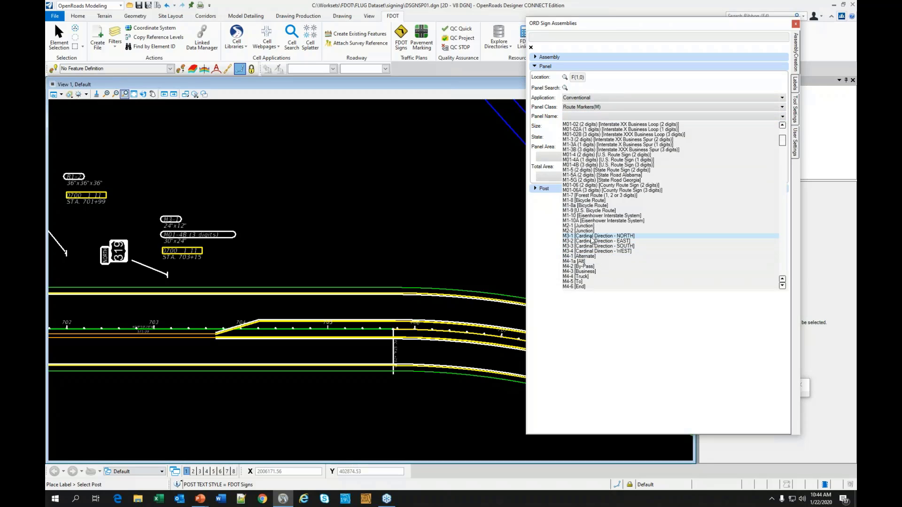
pyautogui.click(592, 237)
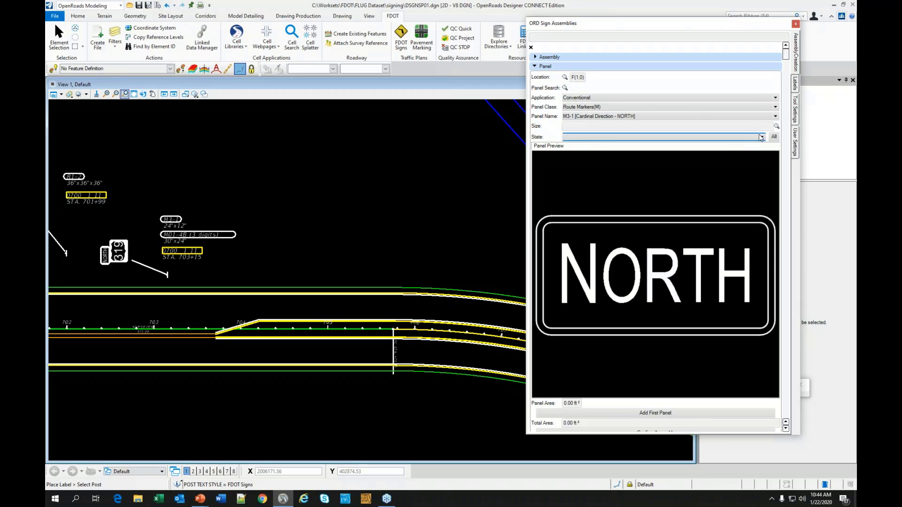
pyautogui.click(778, 126)
pyautogui.click(790, 137)
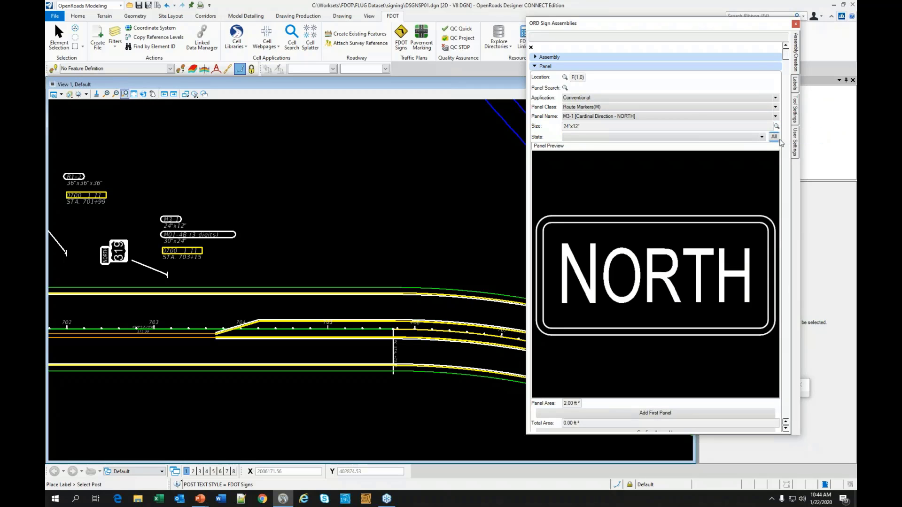
pyautogui.click(584, 138)
pyautogui.click(585, 153)
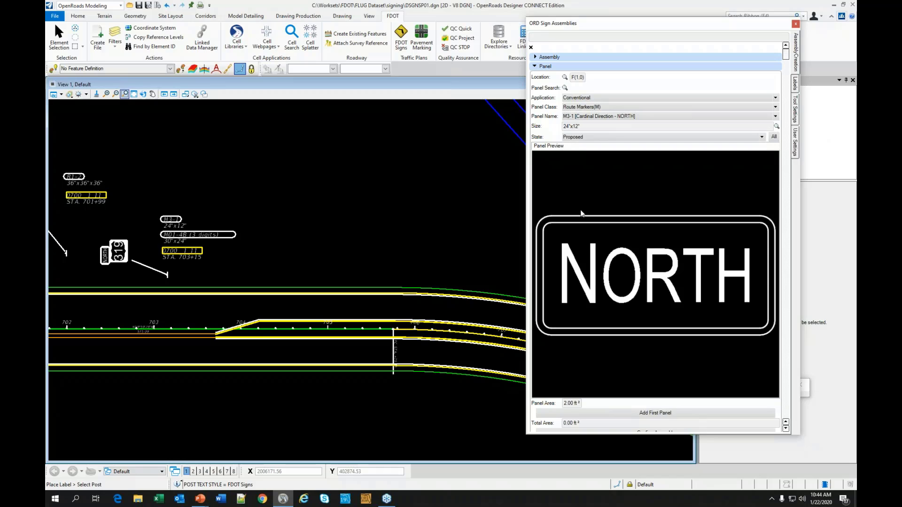
pyautogui.click(622, 413)
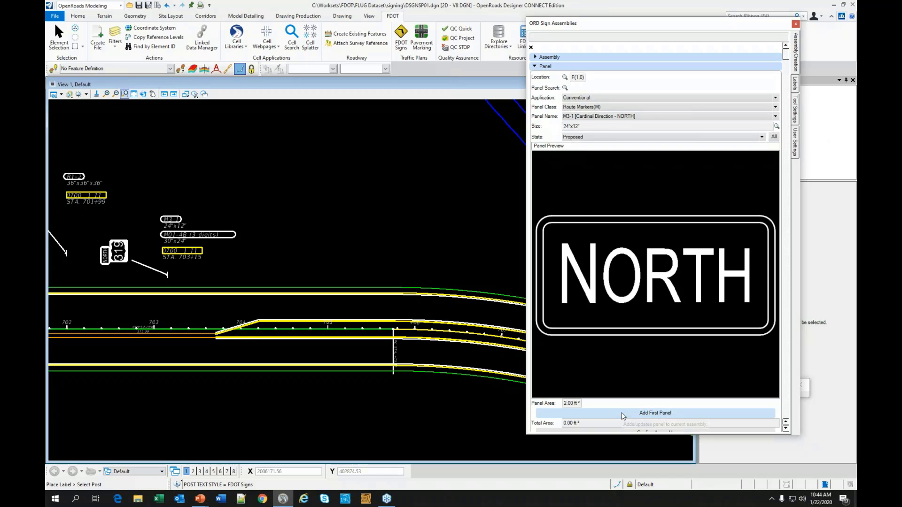
# - Add the panel M3-2 [Cardinal Direction - EAST] at F(0,0), size 24"x12", state Proposed, above the NORTH panel
pyautogui.click(581, 116)
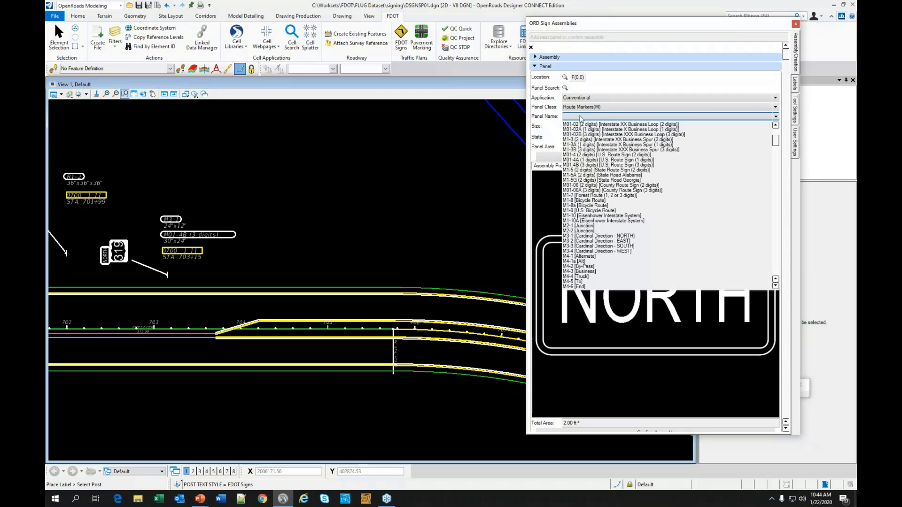
pyautogui.click(600, 241)
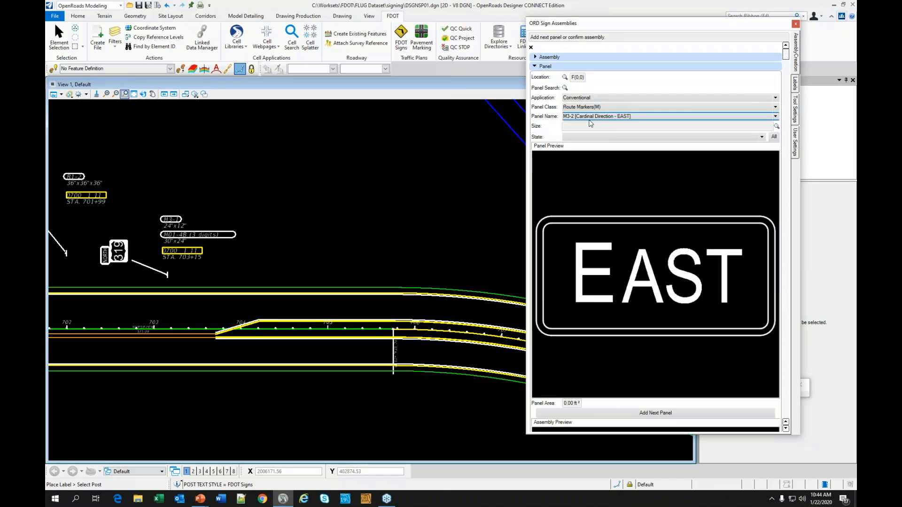
pyautogui.click(778, 127)
pyautogui.click(796, 136)
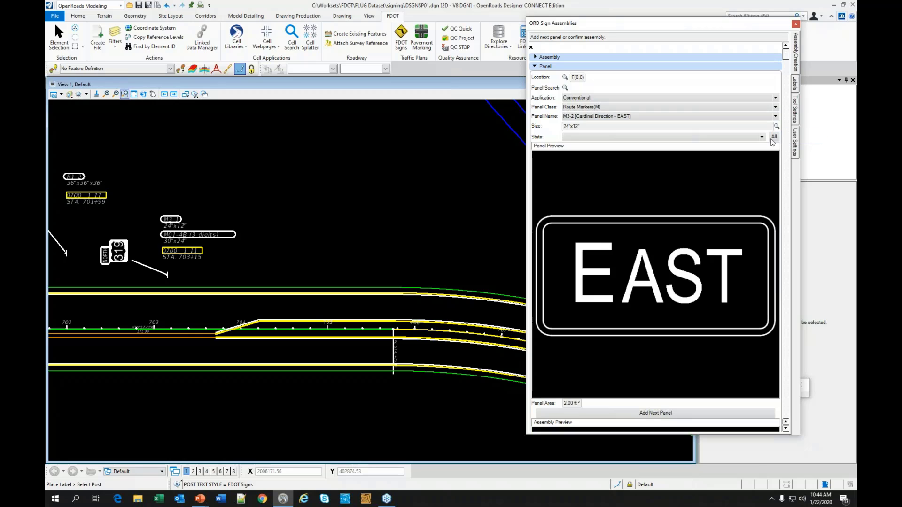
pyautogui.click(587, 137)
pyautogui.click(575, 150)
pyautogui.click(613, 412)
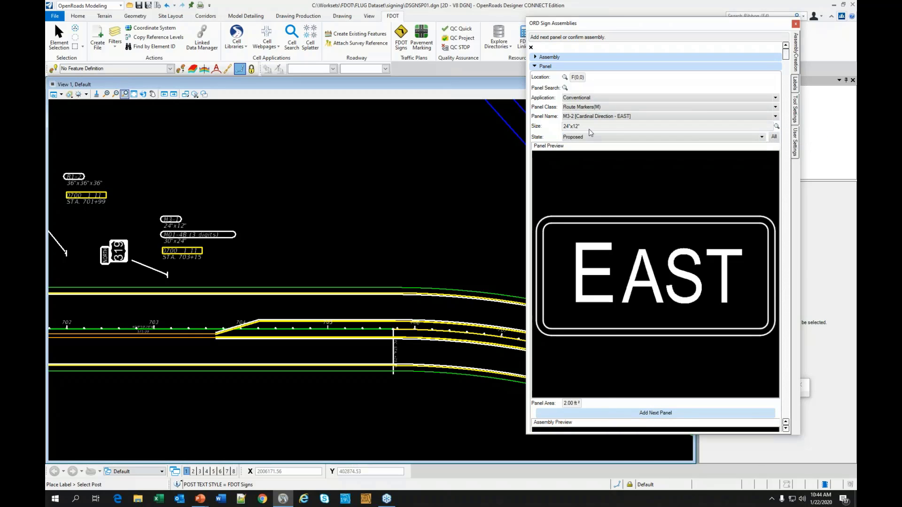
# - Relocate the NORTH panel from front position F(1,0) to F(0,1), beside the EAST panel
pyautogui.click(565, 77)
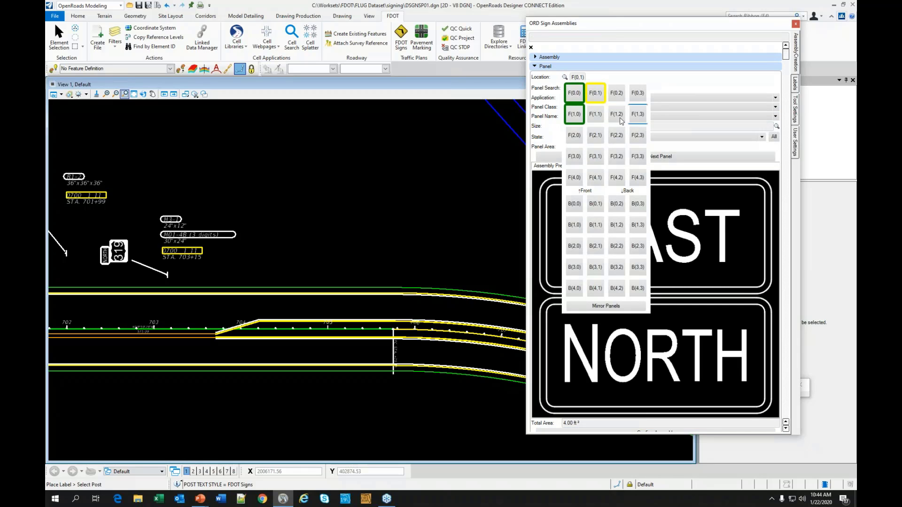
pyautogui.click(588, 93)
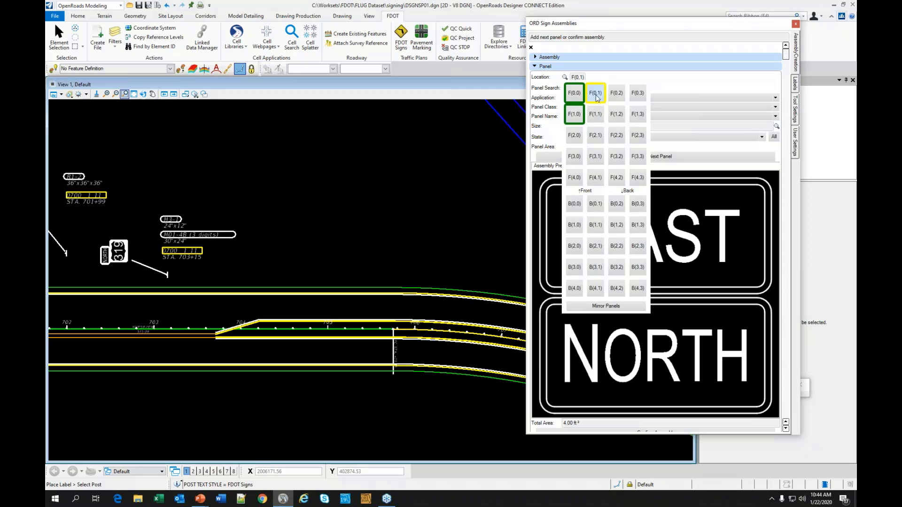
pyautogui.click(565, 77)
pyautogui.rightClick(571, 120)
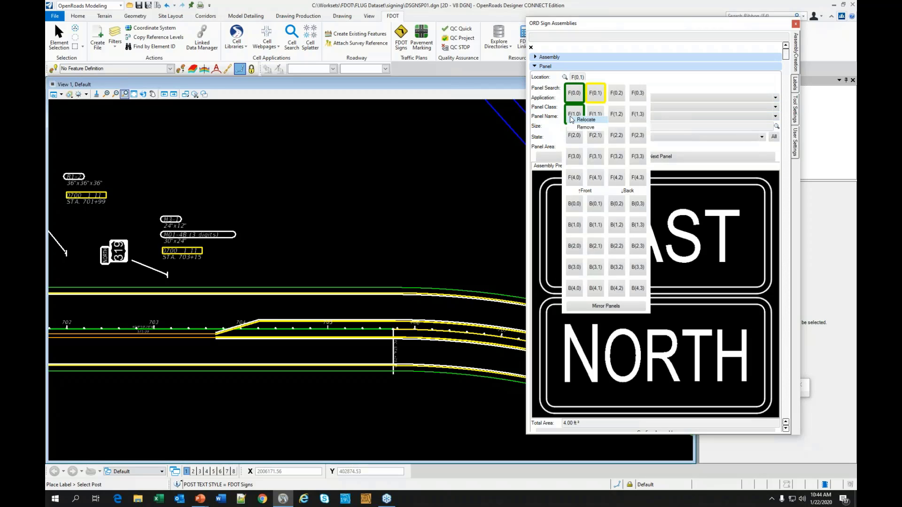
pyautogui.click(583, 120)
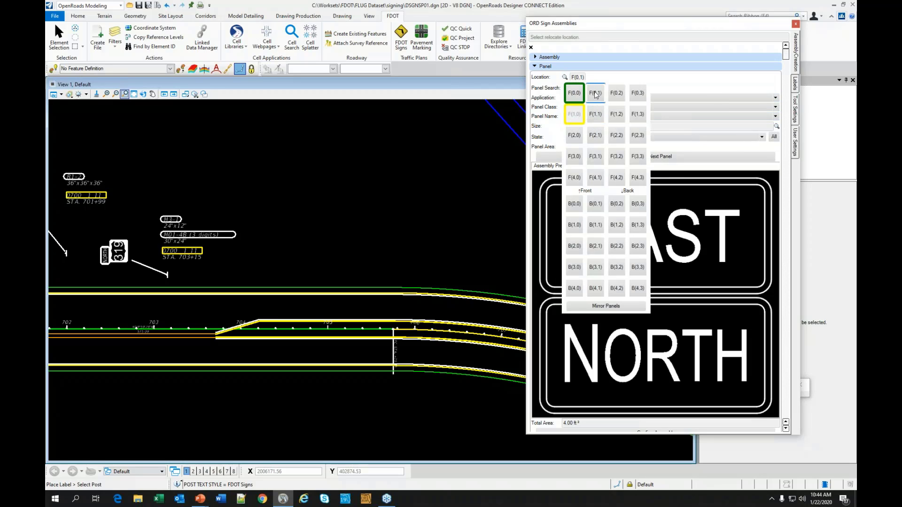
# - Choose the Route Markers(M) panel M01-4B (3 digits) [U.S. Route Sign (3 digits)] for front position F(1,0)
pyautogui.click(565, 78)
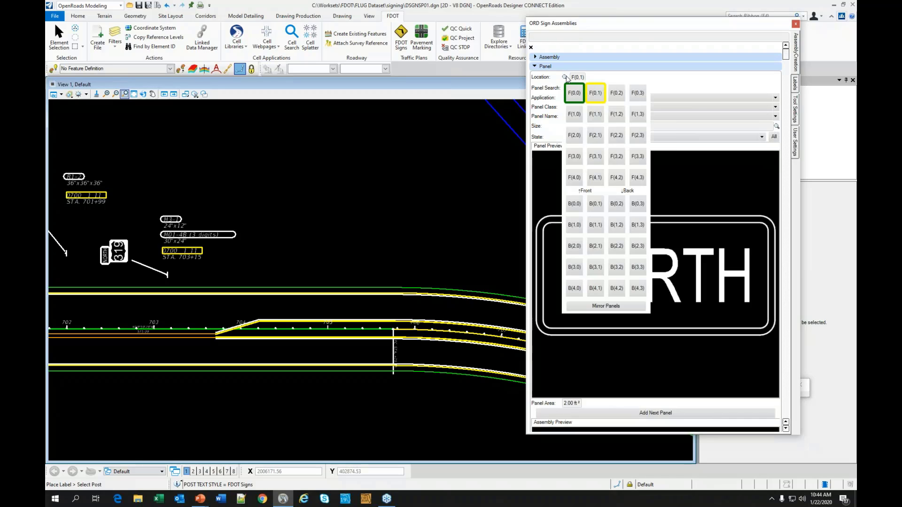
pyautogui.click(577, 115)
pyautogui.click(587, 107)
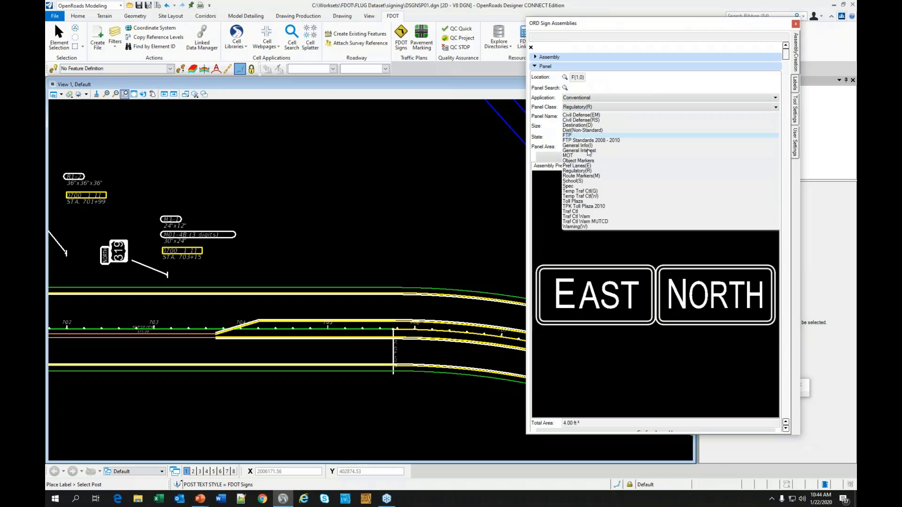
pyautogui.click(581, 175)
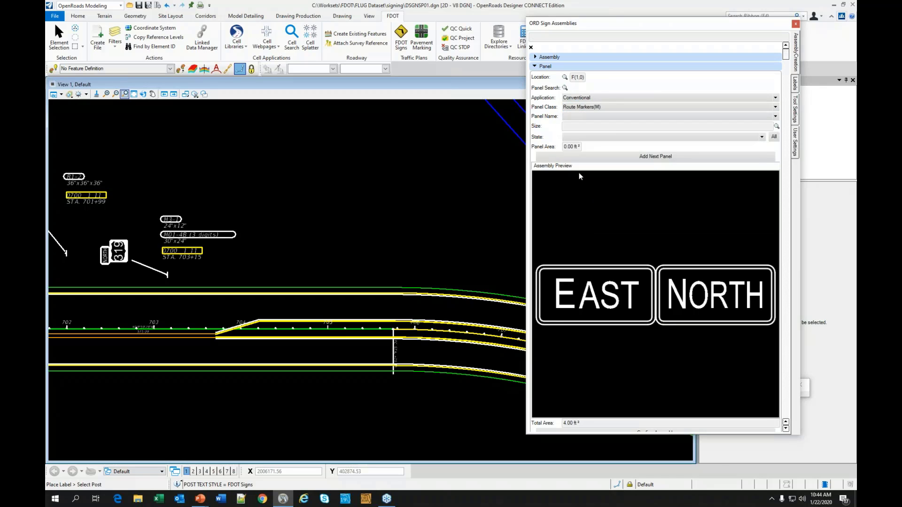
pyautogui.click(586, 116)
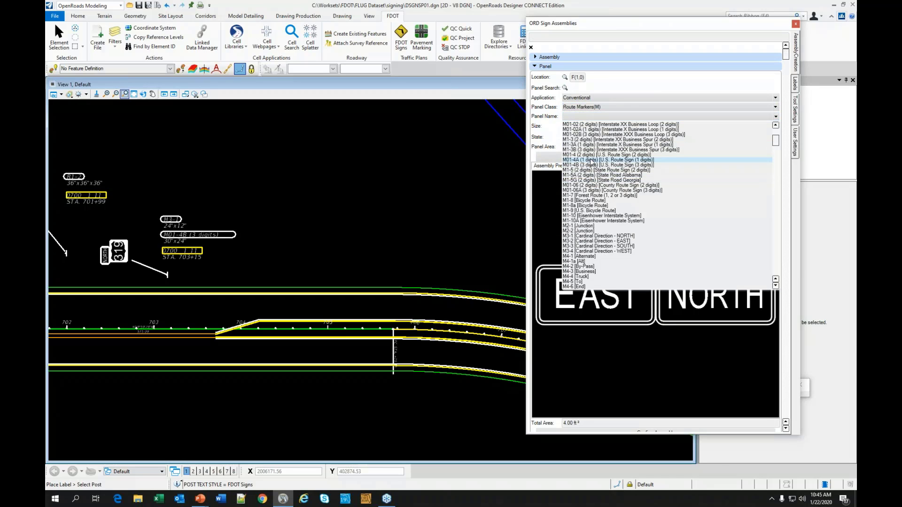
pyautogui.click(592, 165)
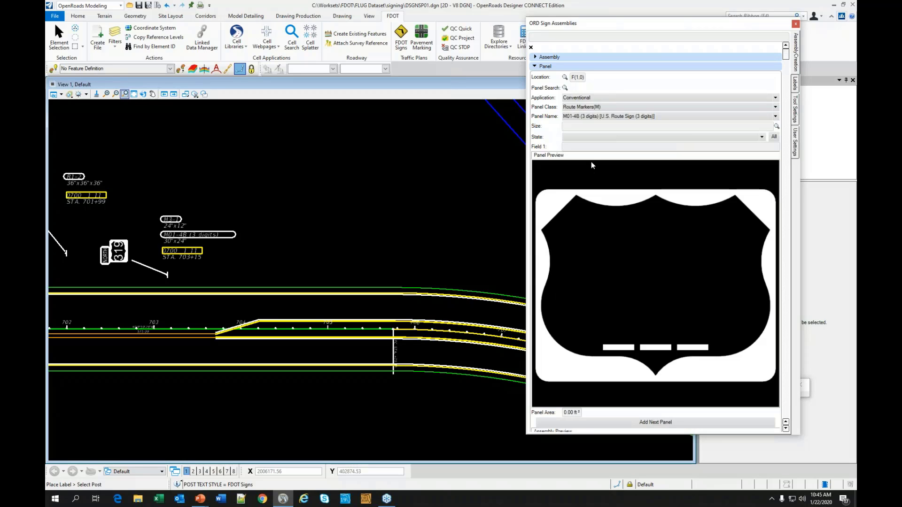
# - Give the three-digit route panel size 30"x24", state Proposed and Field 1 text 319, and add it to the assembly
pyautogui.click(776, 126)
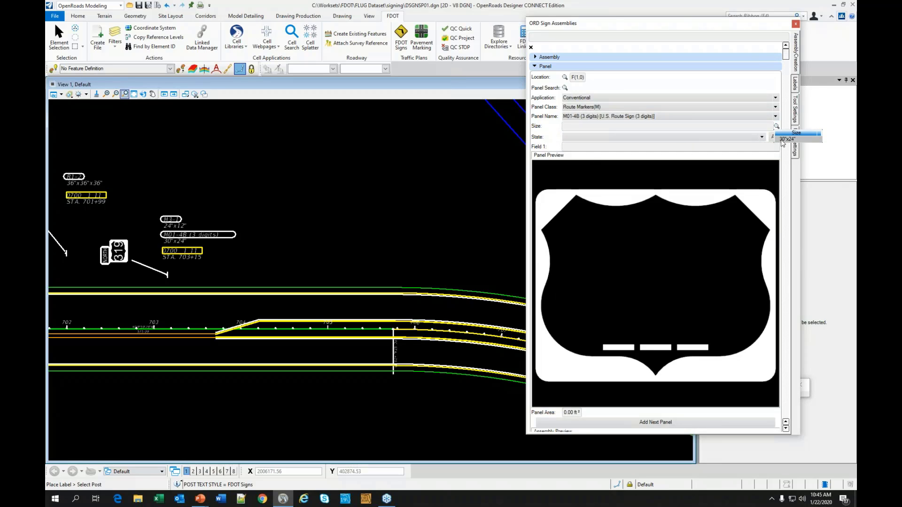
pyautogui.click(799, 139)
pyautogui.click(584, 137)
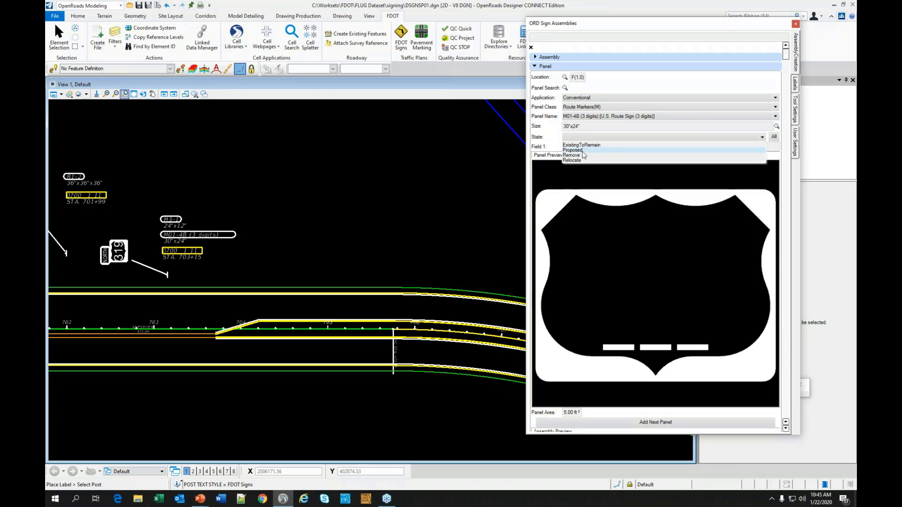
pyautogui.click(583, 150)
pyautogui.click(578, 146)
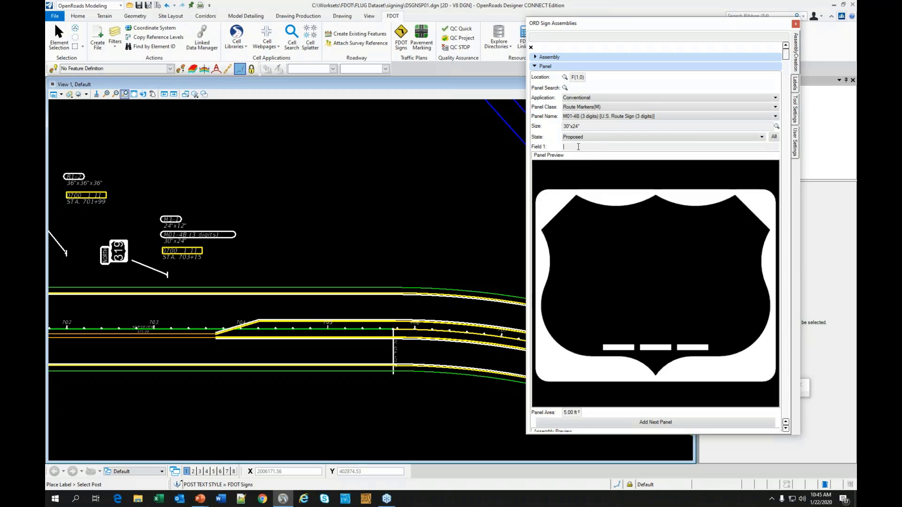
pyautogui.write('319')
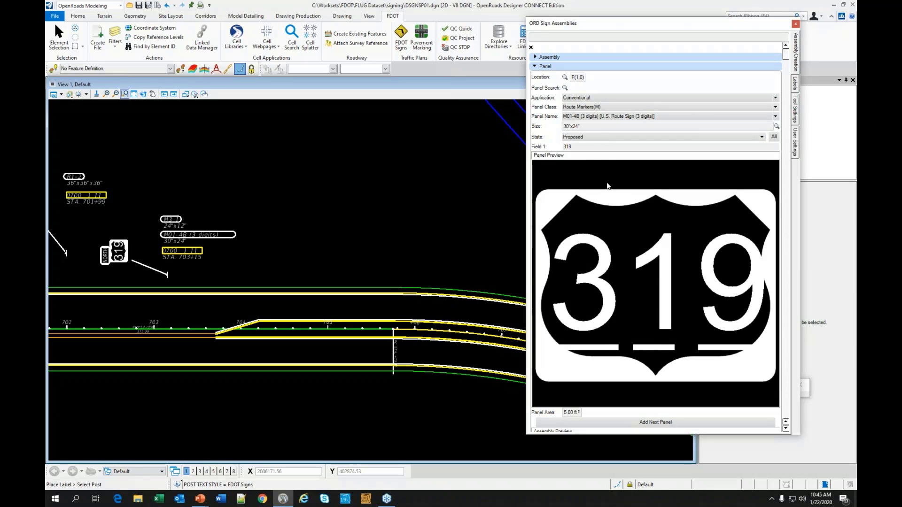
pyautogui.scroll(-2, 608, 186)
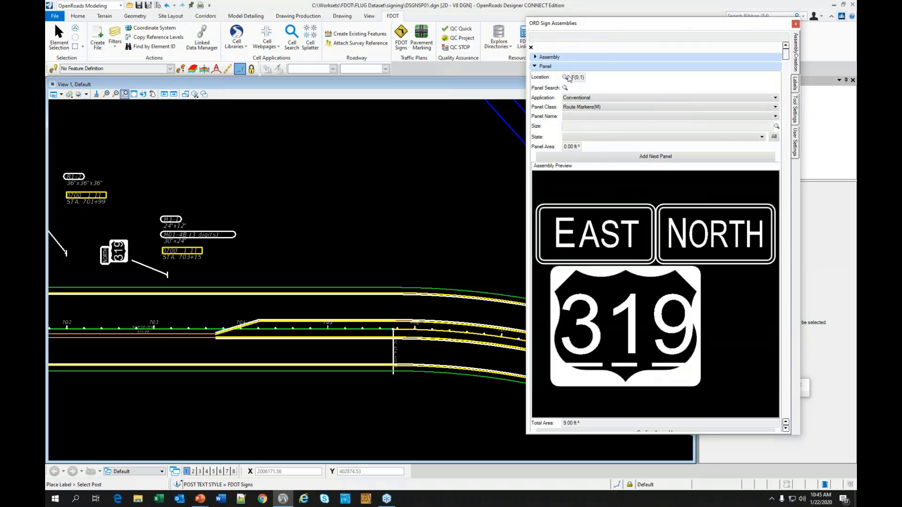
# - Choose the Route Markers(M) panel M01-4 (2 digits) [U.S. Route Sign (2 digits)] for front position F(1,1)
pyautogui.click(567, 78)
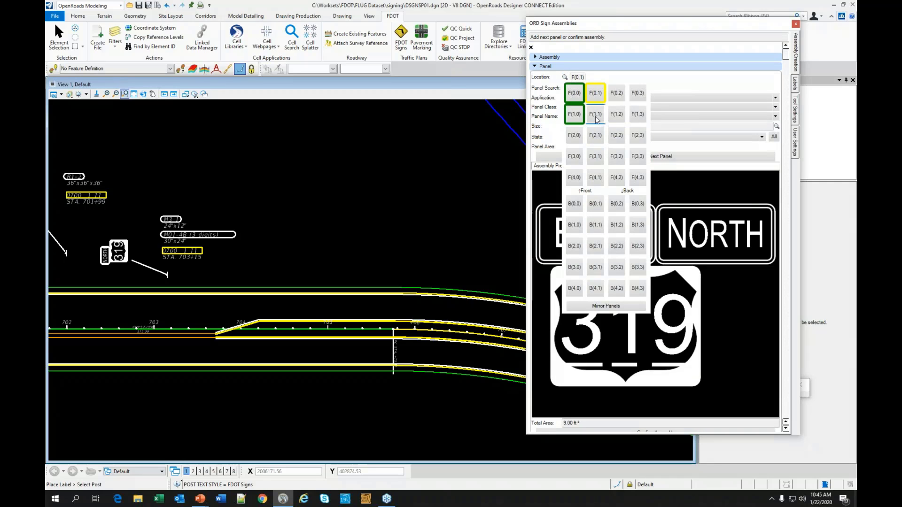
pyautogui.click(596, 115)
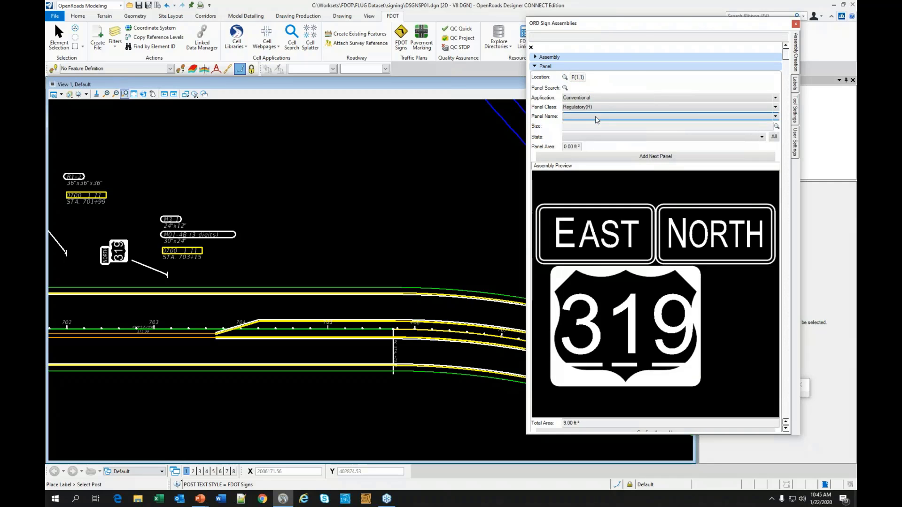
pyautogui.click(565, 78)
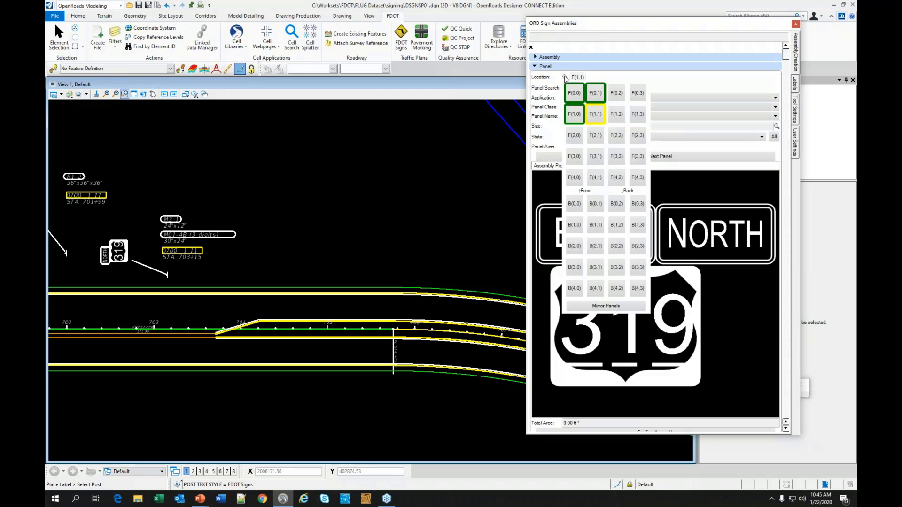
pyautogui.click(681, 85)
pyautogui.click(585, 116)
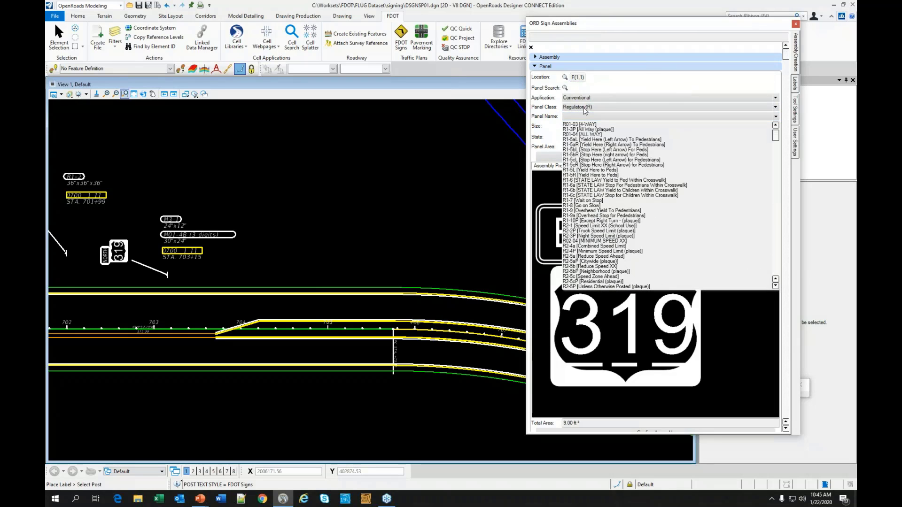
pyautogui.click(585, 107)
pyautogui.click(586, 108)
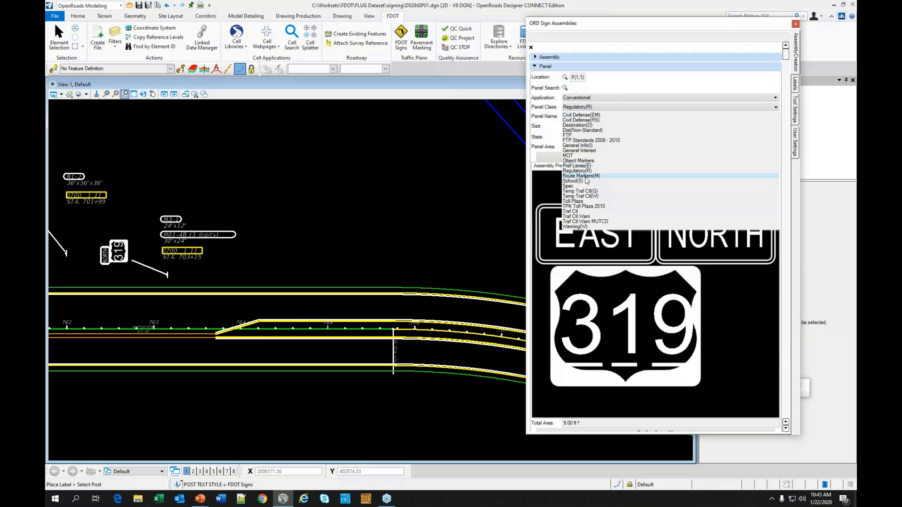
pyautogui.click(582, 175)
pyautogui.click(574, 117)
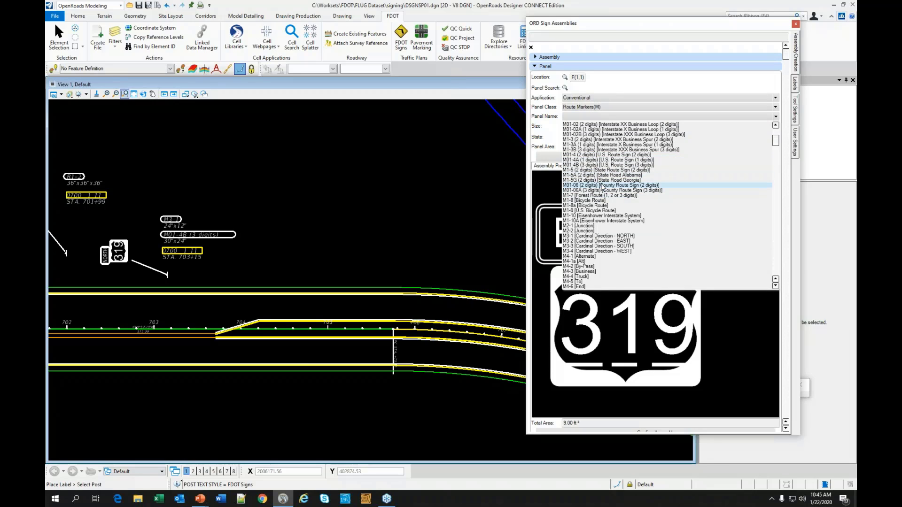
pyautogui.click(602, 155)
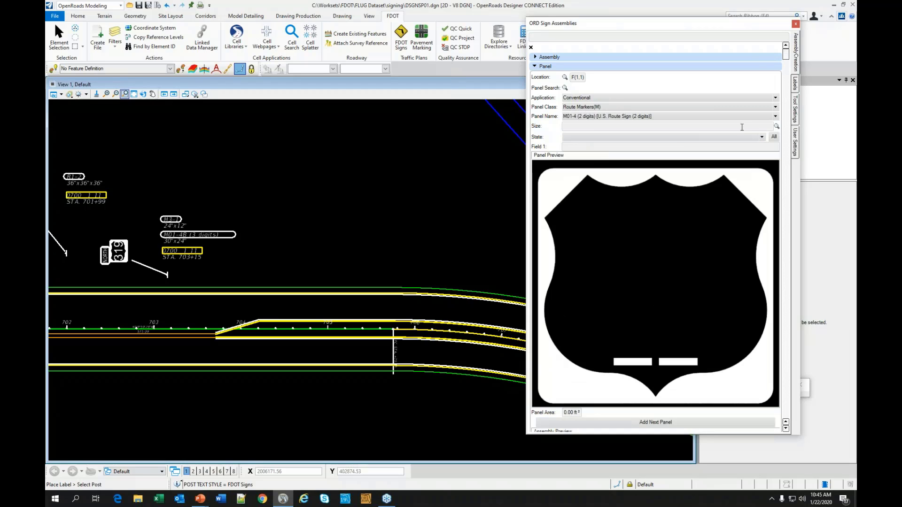
# - Give the two-digit route panel size 24"x24", state Proposed and Field 1 text 98, and add it to the assembly
pyautogui.click(777, 126)
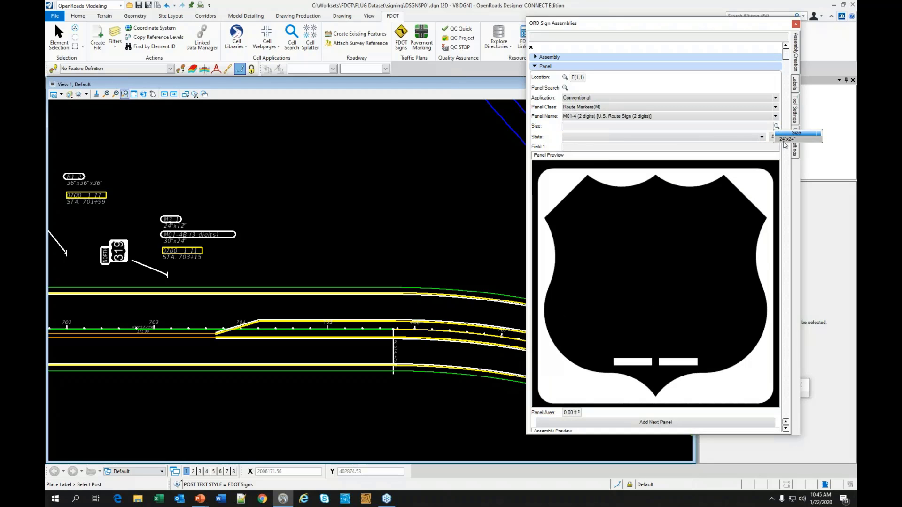
pyautogui.click(783, 139)
pyautogui.click(583, 137)
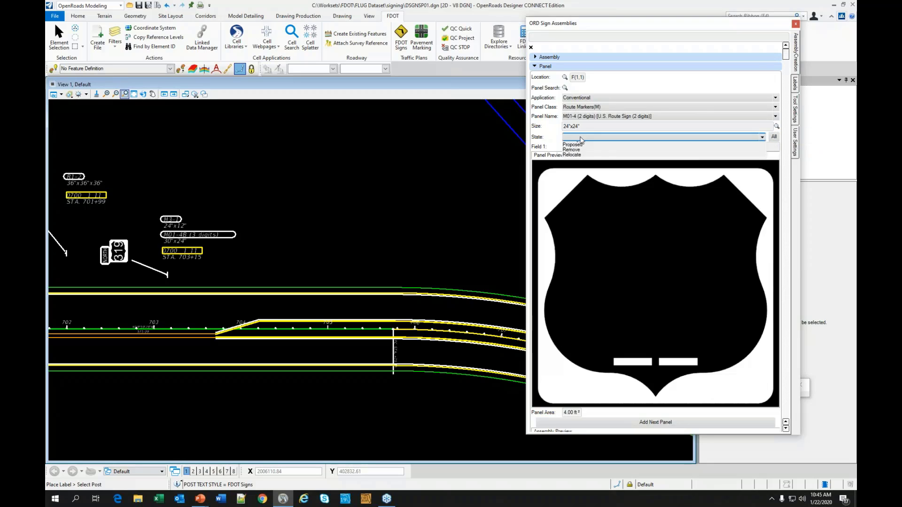
pyautogui.click(573, 148)
pyautogui.click(573, 146)
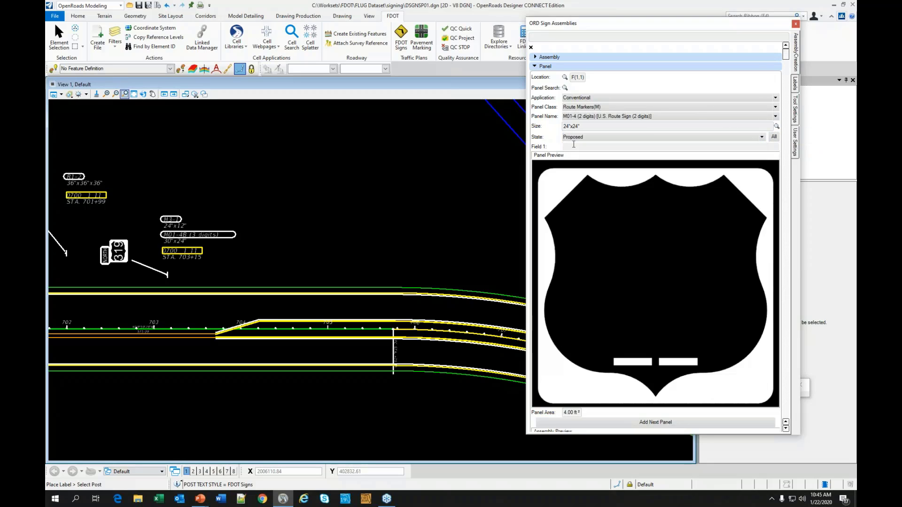
pyautogui.write('98')
pyautogui.scroll(-4, 669, 227)
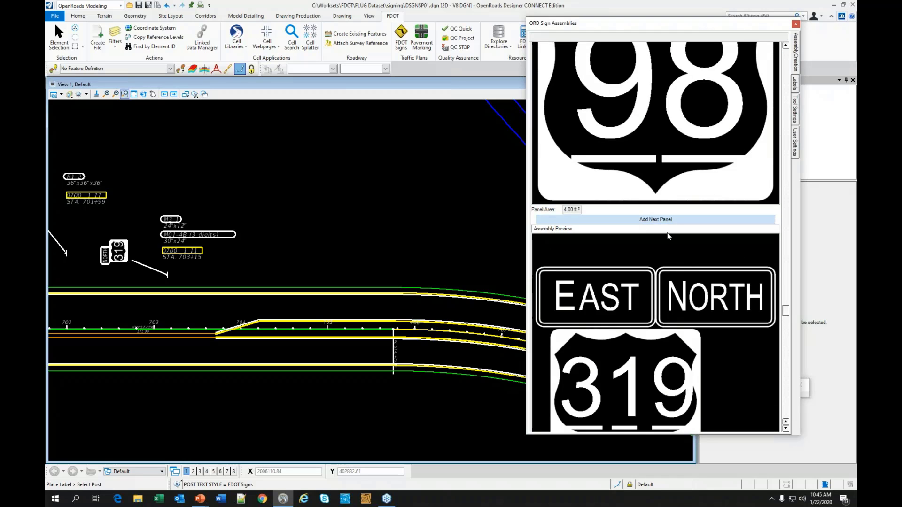
pyautogui.click(634, 219)
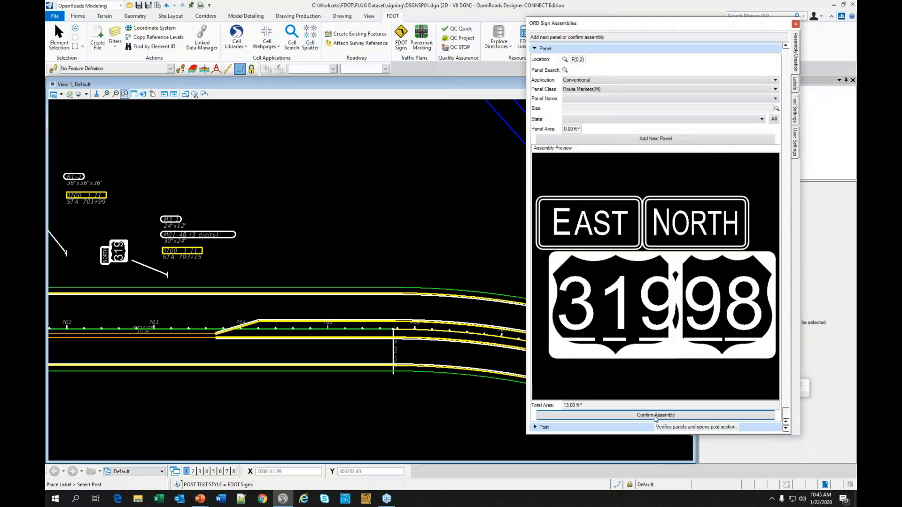
# - Confirm the four-panel assembly and define its post as Proposed, Furnish and Install Ground Mount, 1 Sided
pyautogui.click(656, 415)
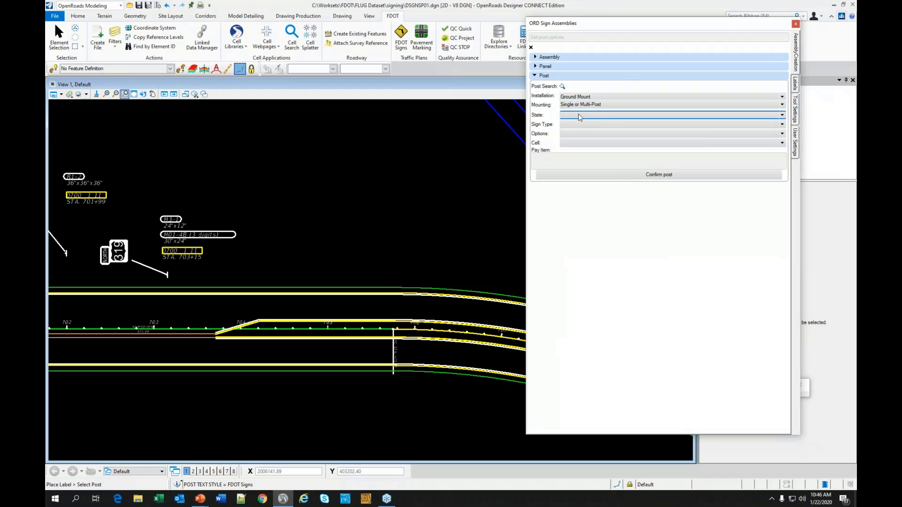
pyautogui.click(579, 114)
pyautogui.click(575, 125)
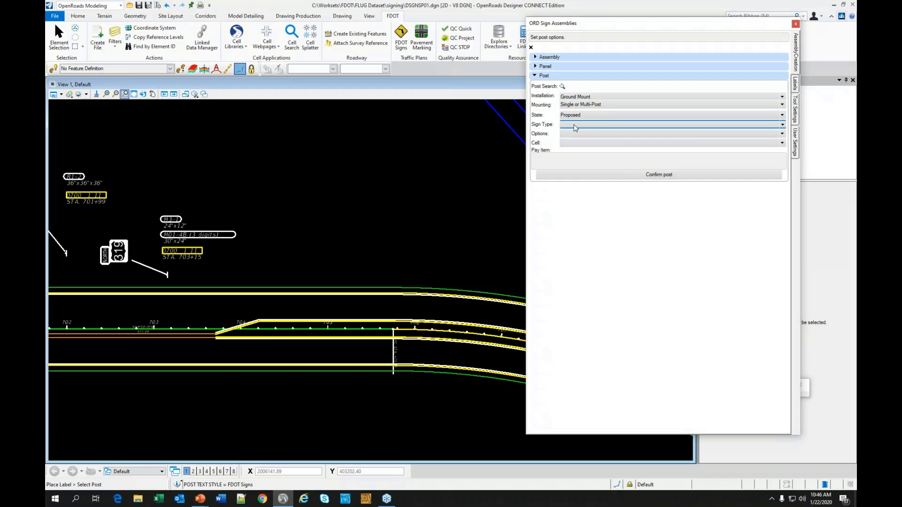
pyautogui.click(574, 124)
pyautogui.click(577, 133)
pyautogui.click(578, 134)
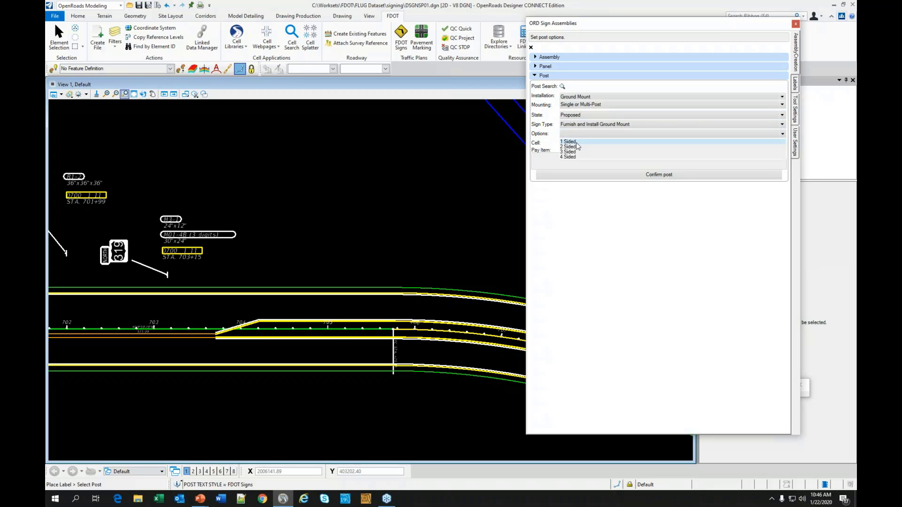
pyautogui.click(570, 142)
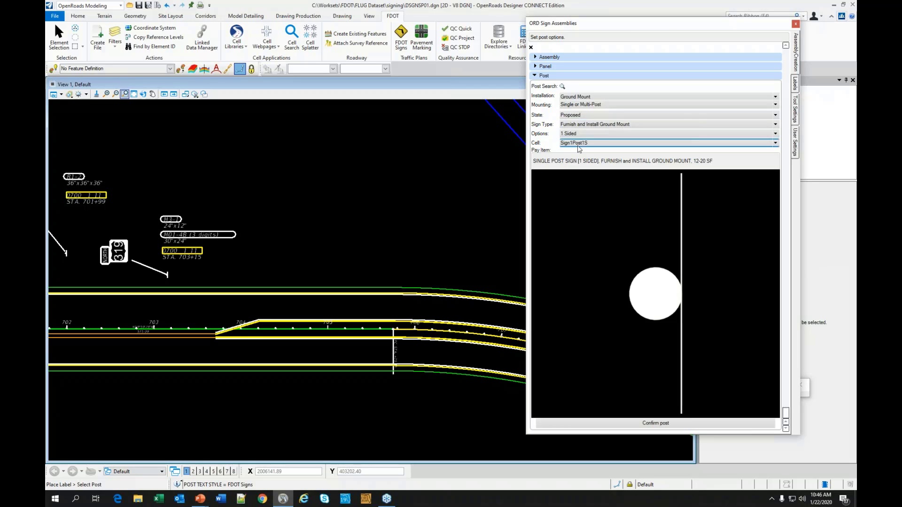
# - Change the post cell to Sign2Post and confirm the post
pyautogui.click(627, 144)
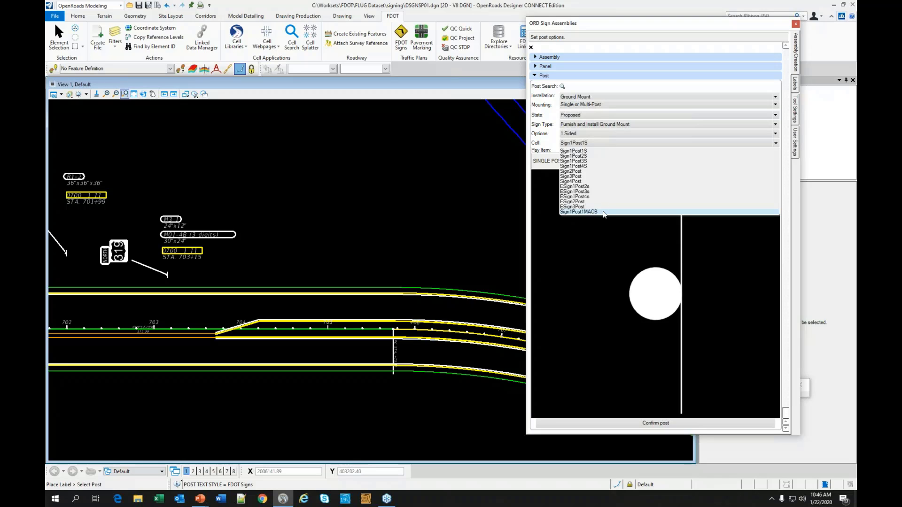
pyautogui.click(577, 172)
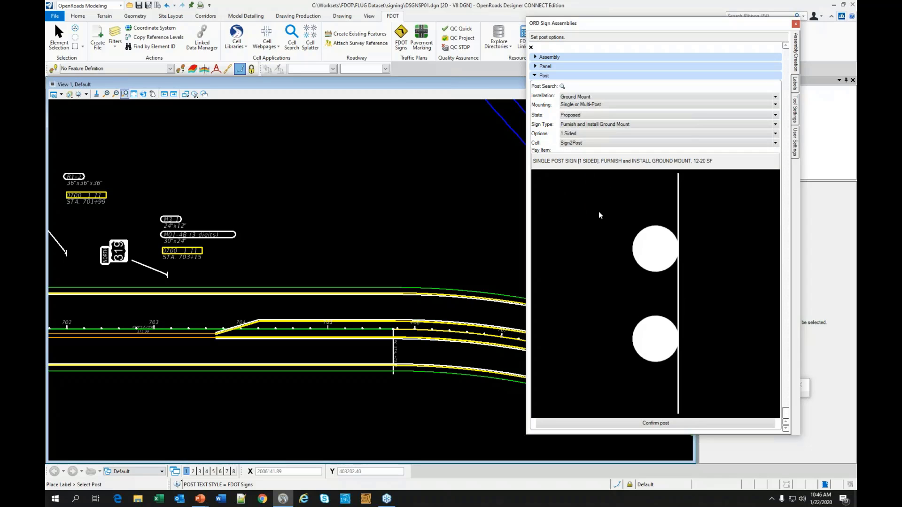
pyautogui.click(623, 425)
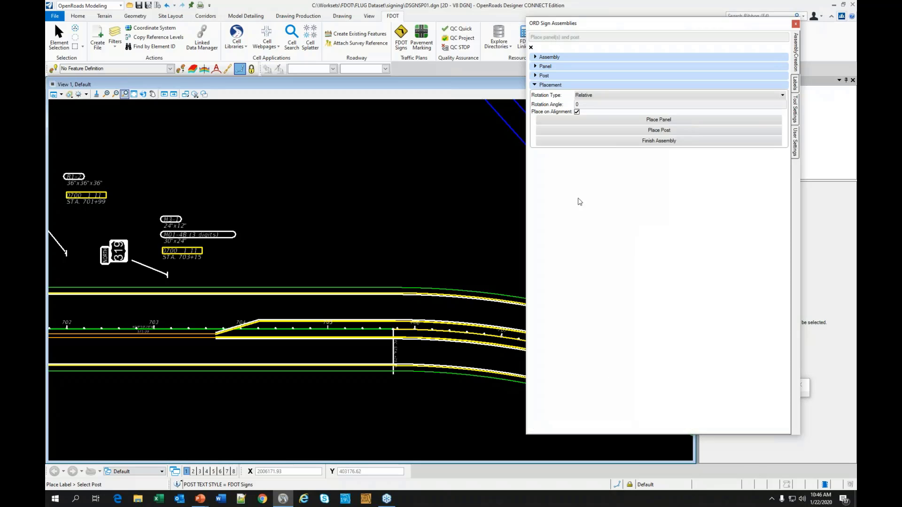
# - Place the EAST/NORTH 319/98 sign panel assembly above the roadway near station 705, perpendicular to the alignment
pyautogui.click(608, 120)
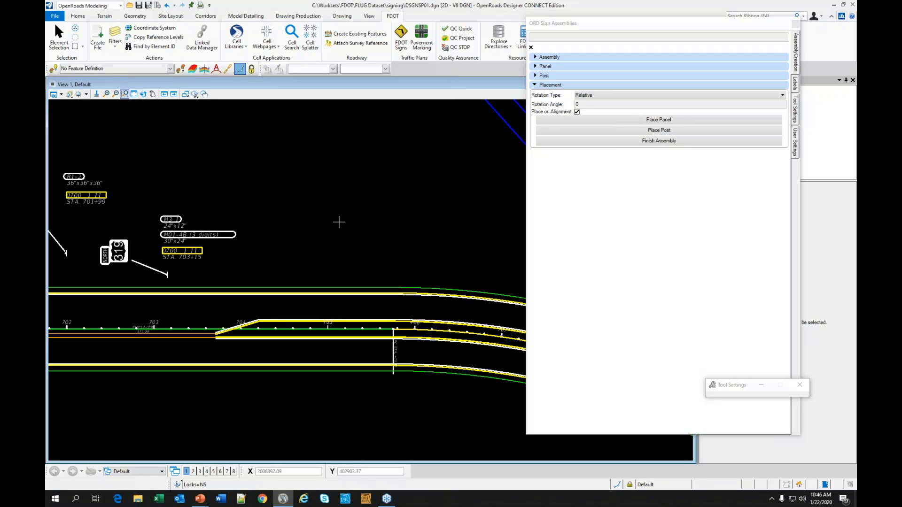
pyautogui.click(340, 231)
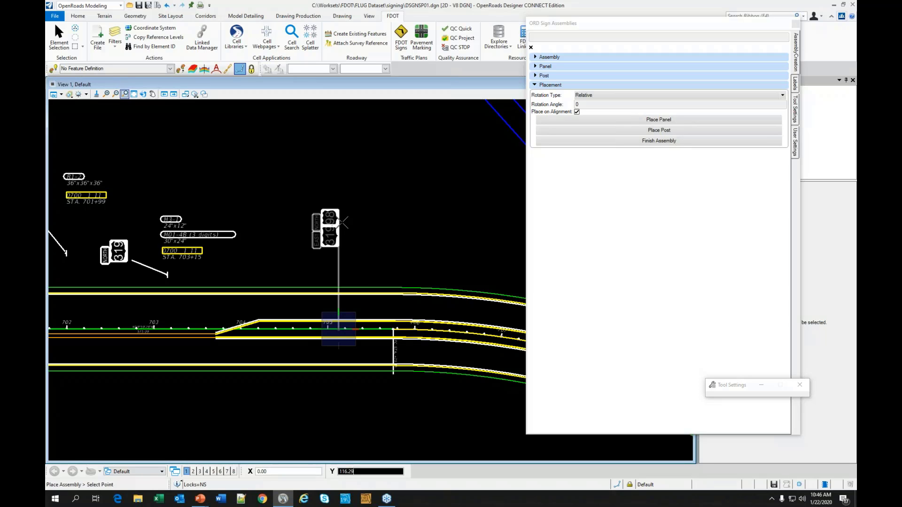
pyautogui.click(340, 232)
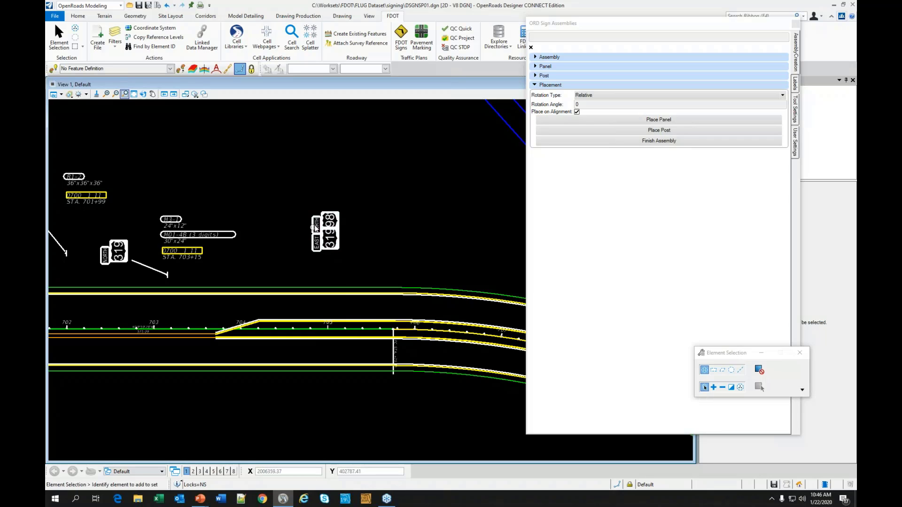
# - Place the assembly's post beside its panels at station 705+66 and finish the assembly
pyautogui.click(603, 130)
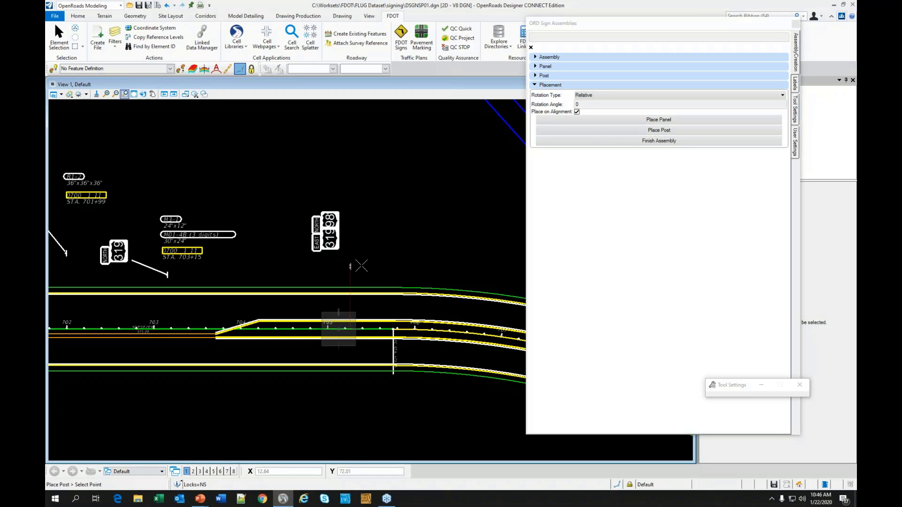
pyautogui.click(386, 261)
pyautogui.click(605, 140)
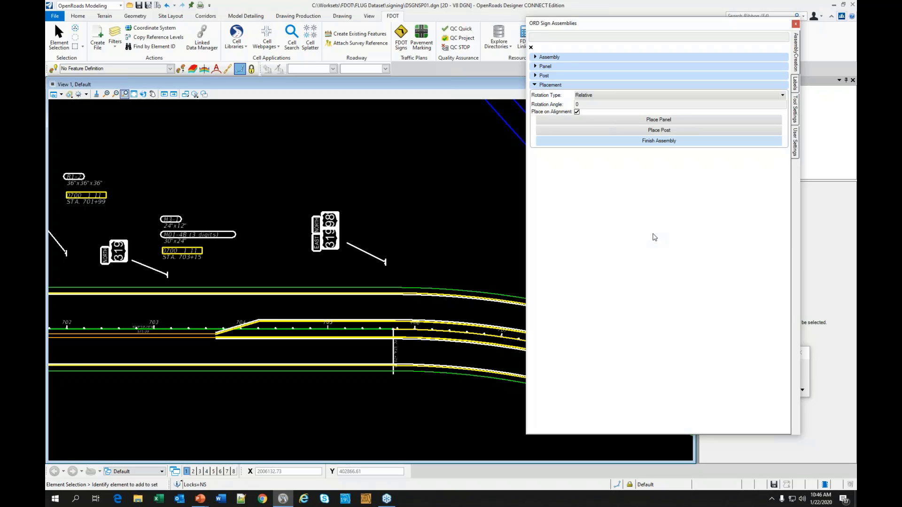
pyautogui.click(400, 261)
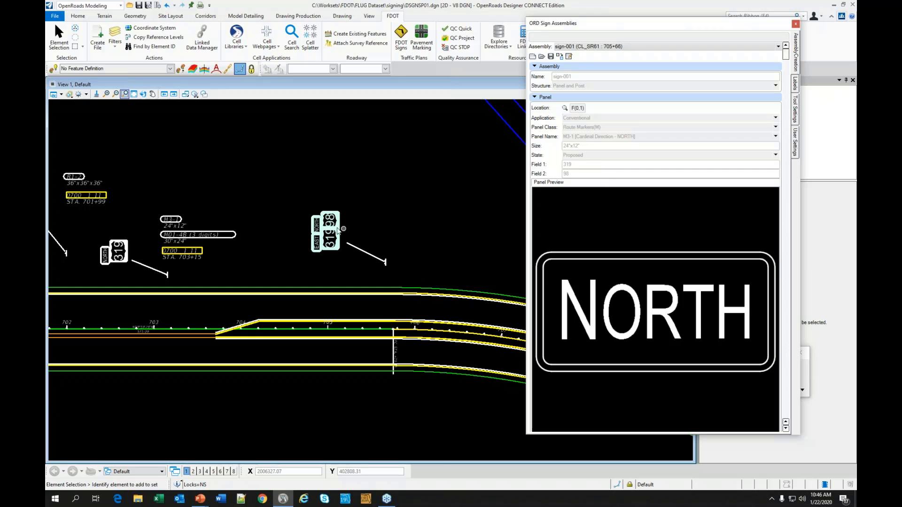
# - Examine the placed four-panel assembly and the R1-2 Yield 36x36x36-001 assembly, and close the sign assembly tool
pyautogui.scroll(3, 328, 235)
pyautogui.scroll(2, 328, 235)
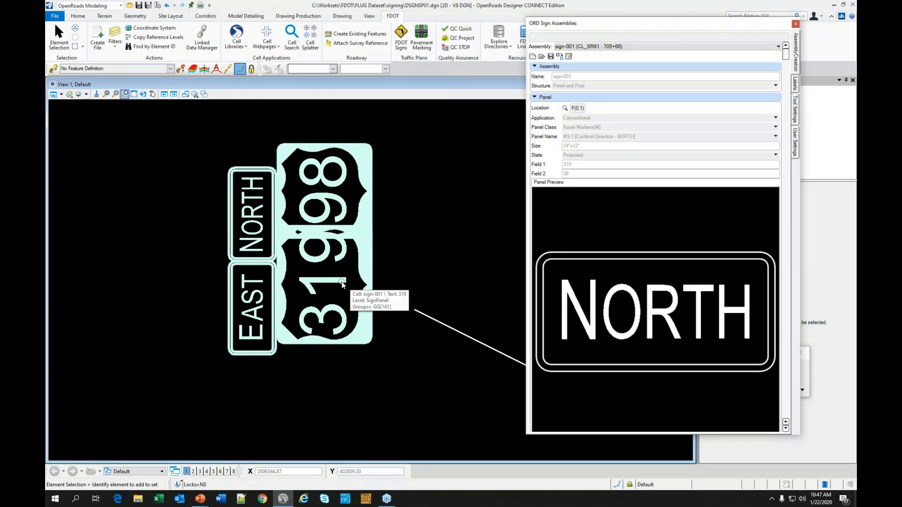
pyautogui.scroll(-3, 403, 248)
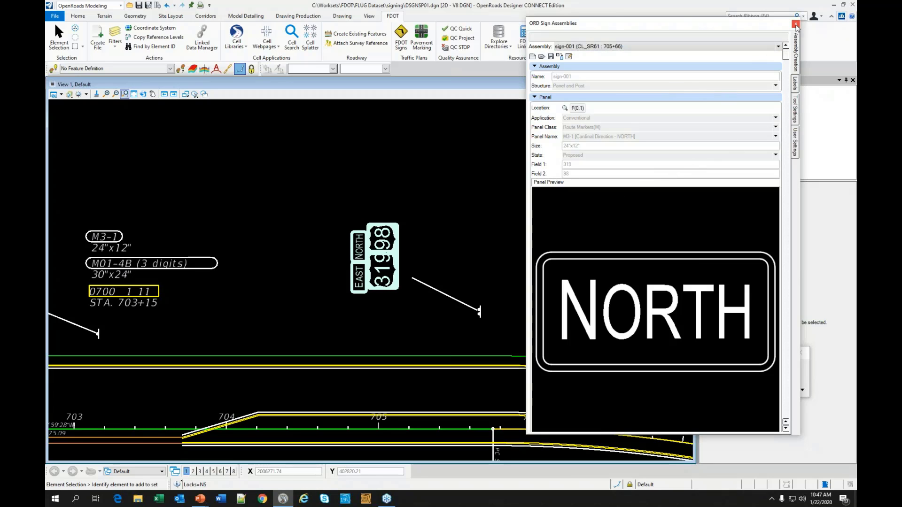
pyautogui.click(779, 48)
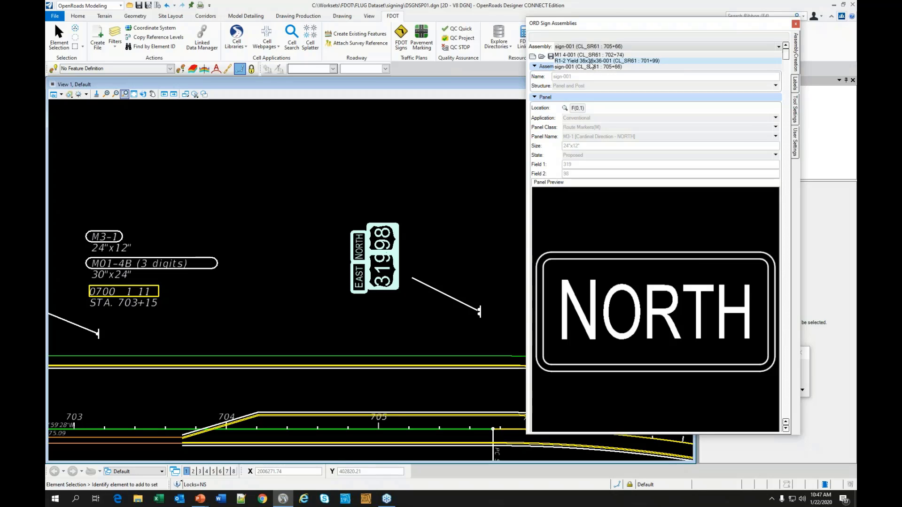
pyautogui.click(591, 62)
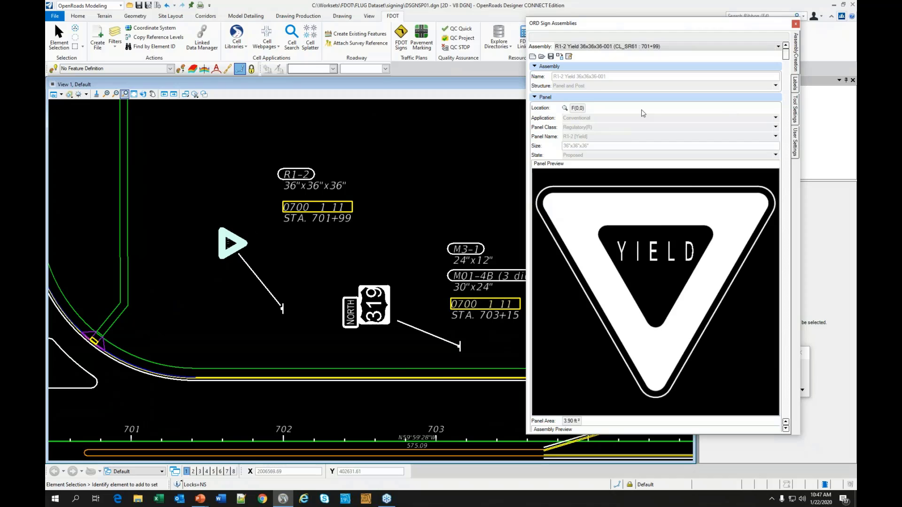
pyautogui.moveTo(717, 28); pyautogui.dragTo(704, 30)
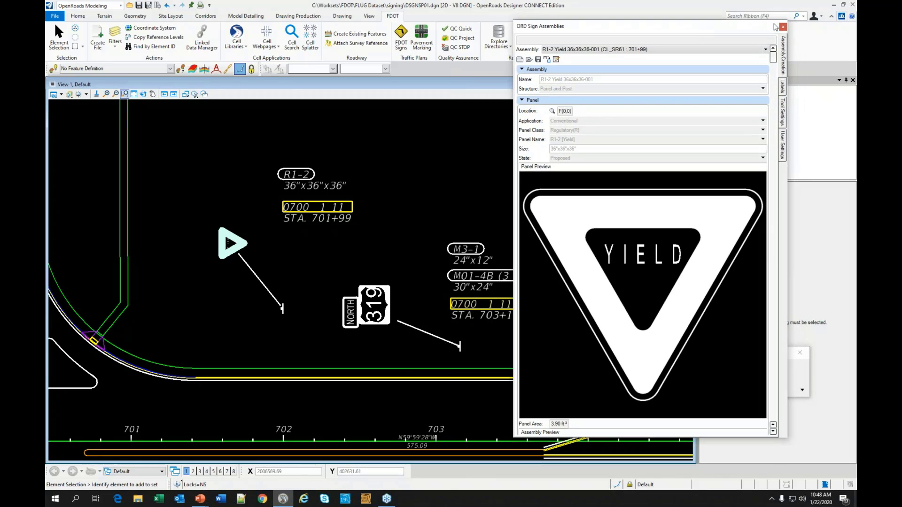
pyautogui.click(783, 27)
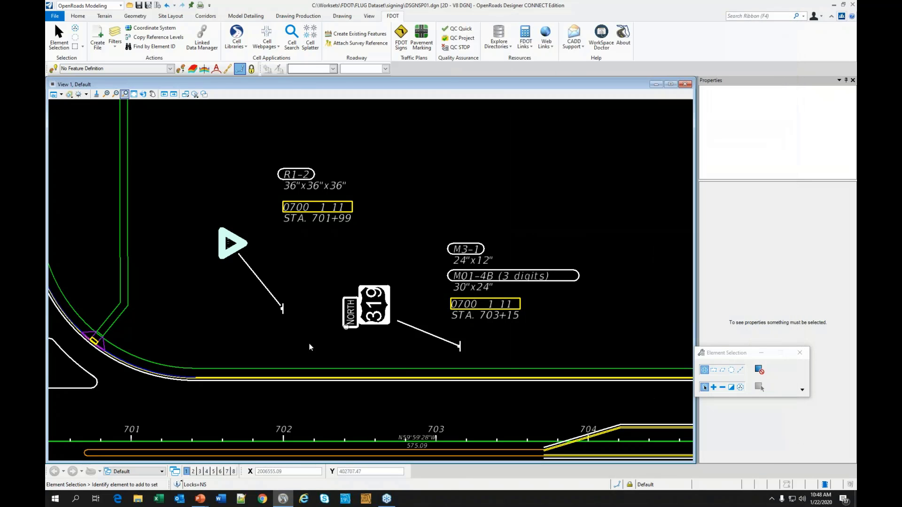
# - Open the Pavement Marking tool and disable the outside stripe in the stripe pattern
pyautogui.moveTo(320, 330); pyautogui.dragTo(411, 190, button='middle')
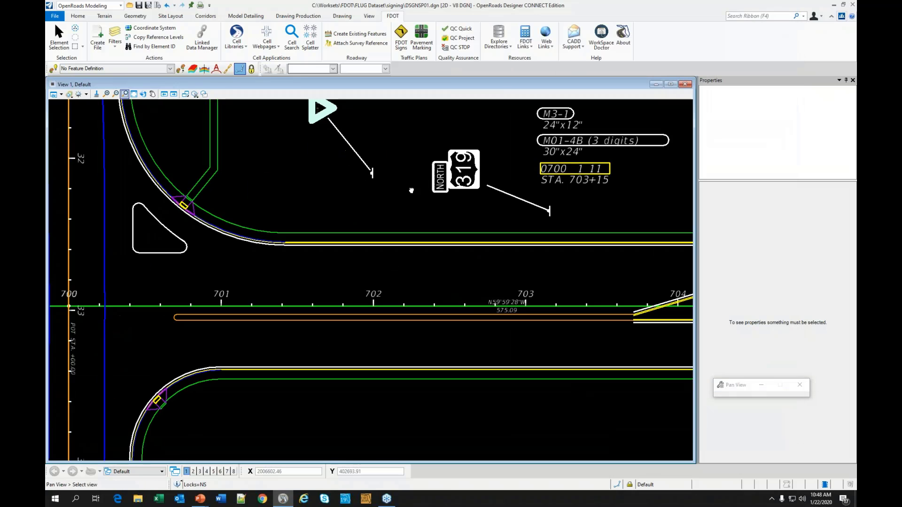
pyautogui.click(426, 47)
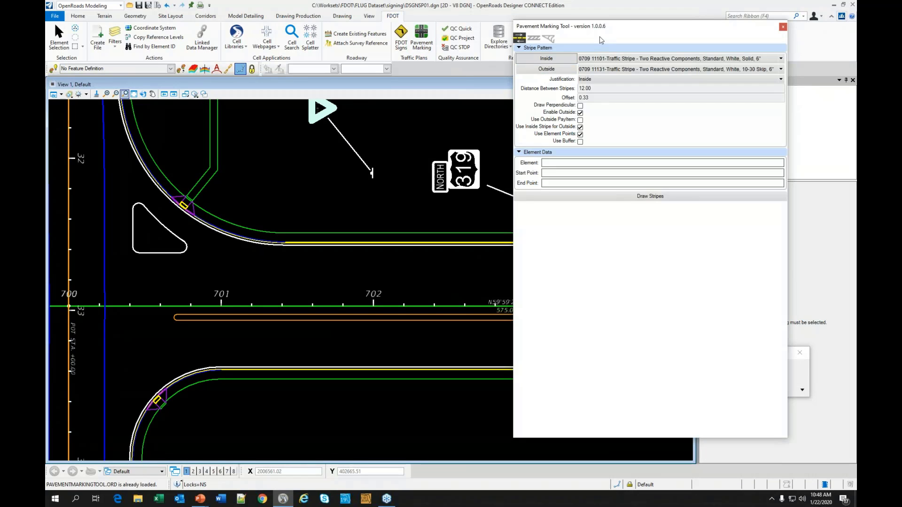
pyautogui.moveTo(647, 30); pyautogui.dragTo(615, 34)
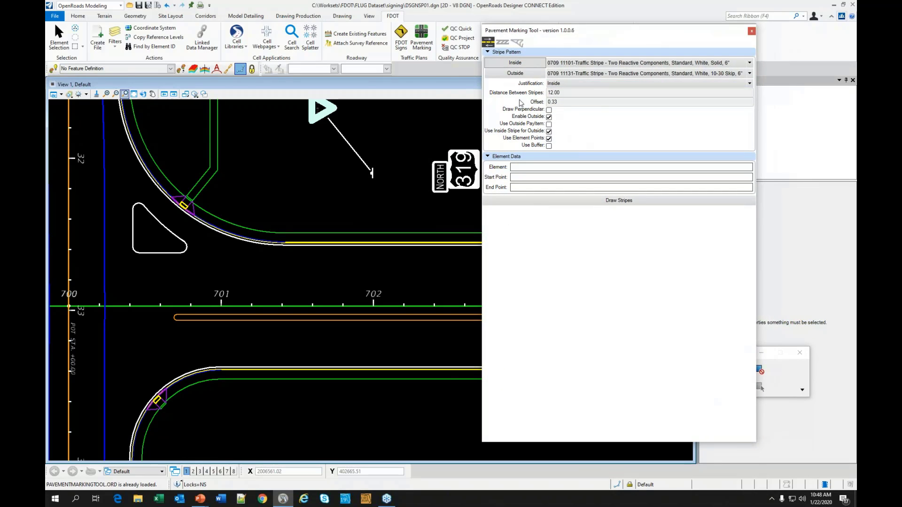
pyautogui.click(549, 138)
pyautogui.click(549, 117)
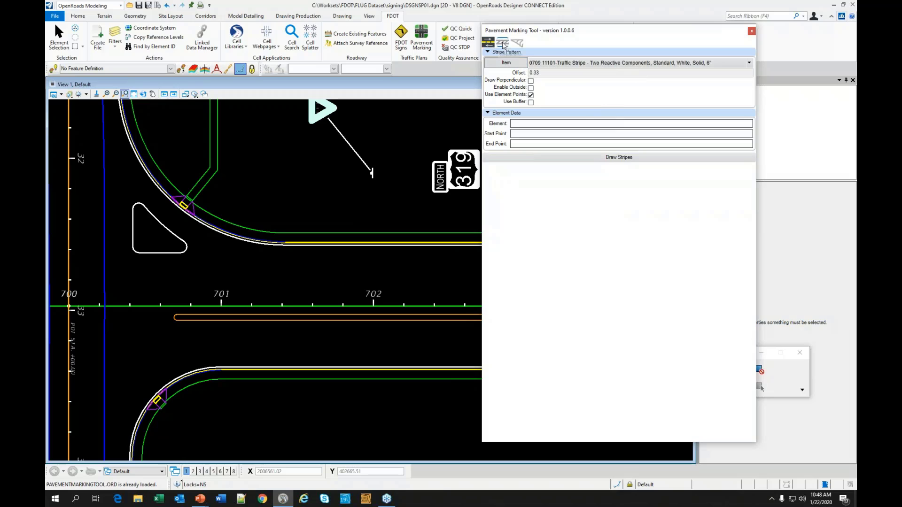
# - Browse the stripe and painted marking items in the pay item database and leave it without choosing one
pyautogui.click(503, 69)
pyautogui.moveTo(342, 66); pyautogui.dragTo(350, 93)
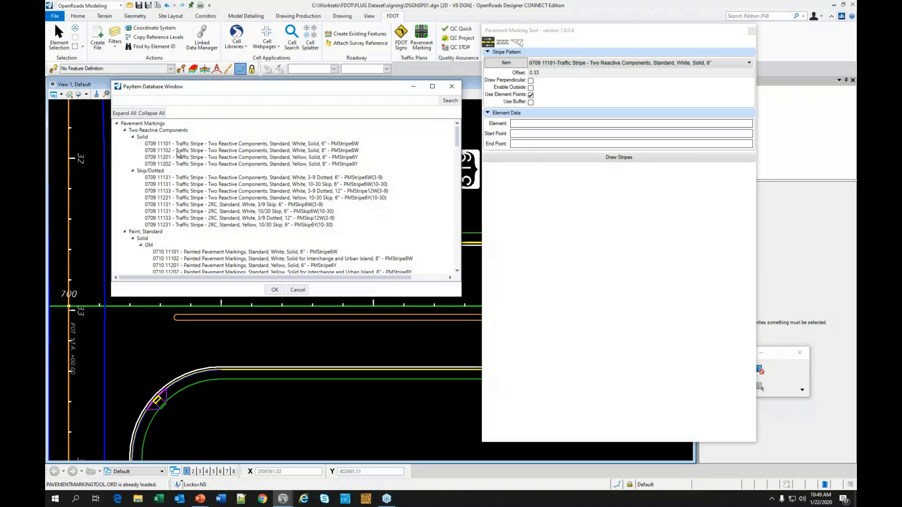
pyautogui.scroll(-15, 195, 188)
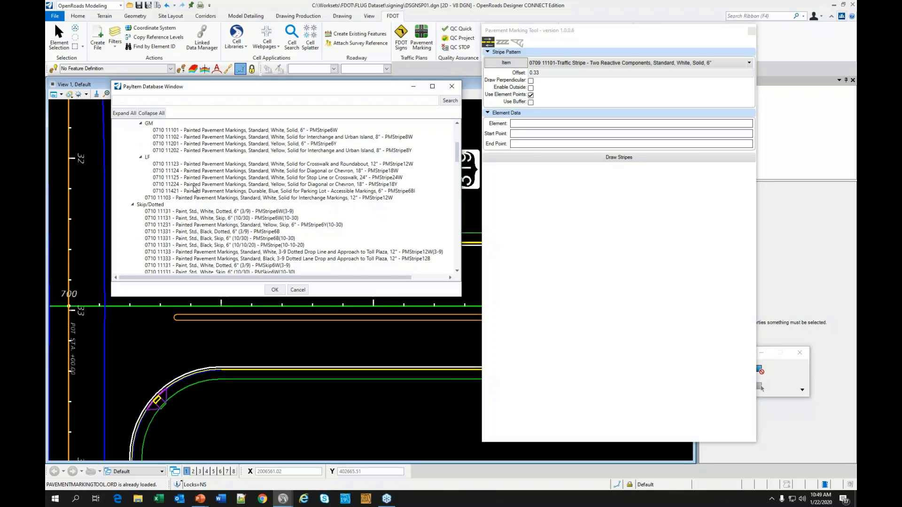
pyautogui.scroll(15, 195, 188)
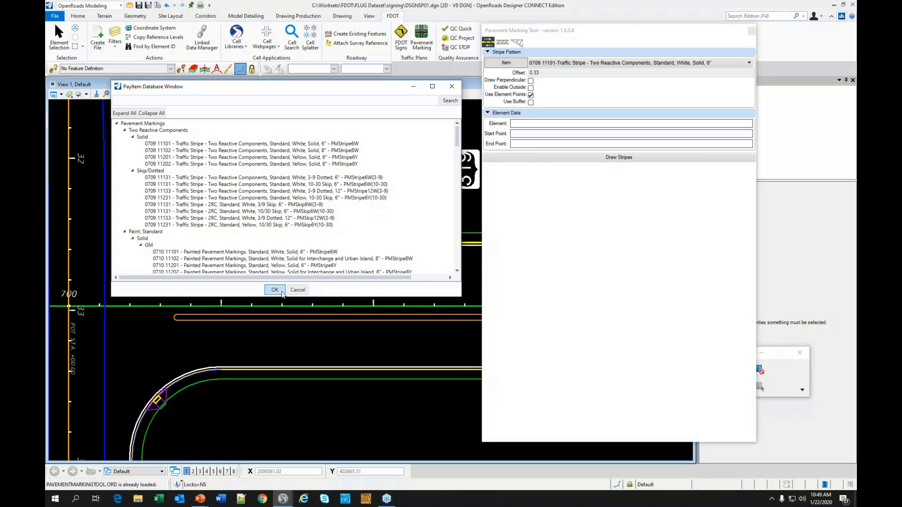
pyautogui.click(298, 290)
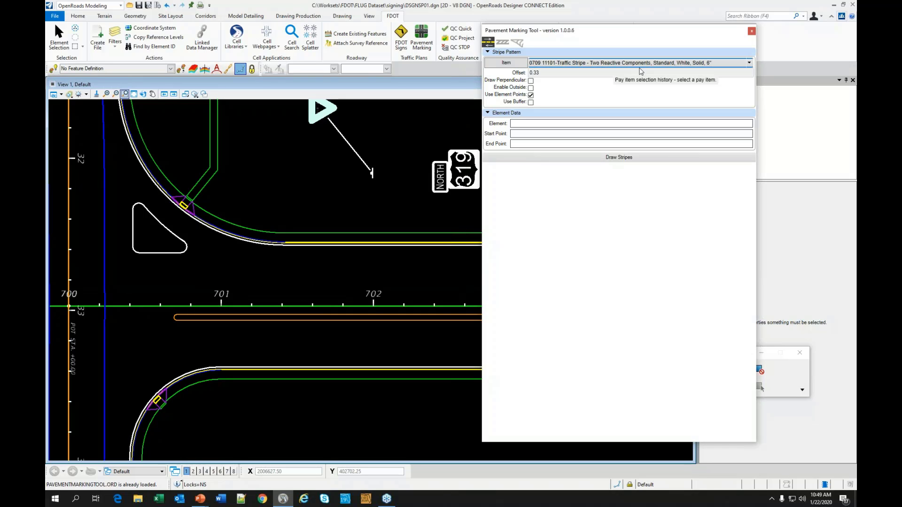
# - Set the stripe item to 0709 11131 Two Reactive Components, Standard, White, 10-30 Skip, 6" with an offset of 12.00
pyautogui.click(750, 64)
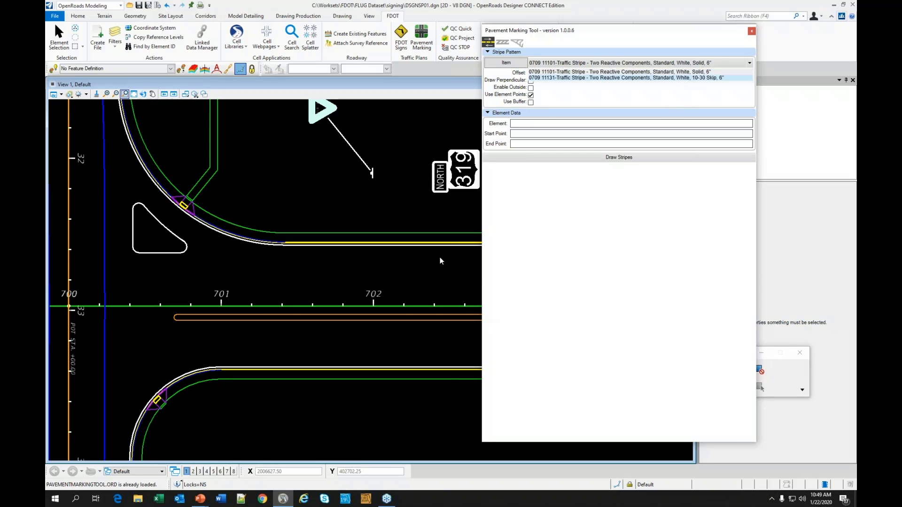
pyautogui.click(617, 79)
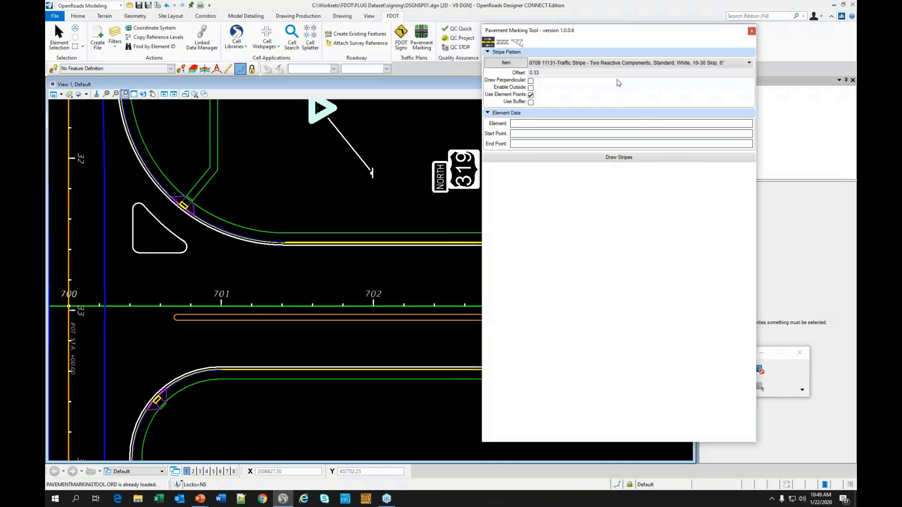
pyautogui.doubleClick(542, 73)
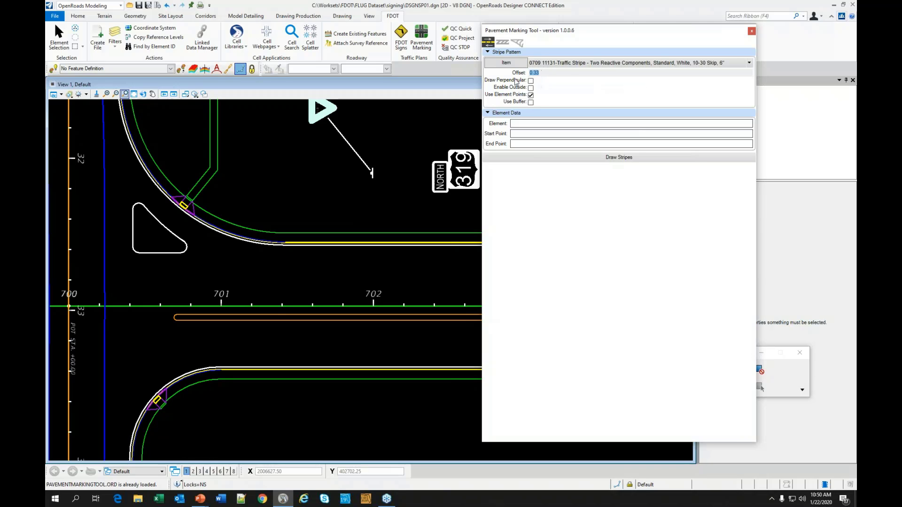
pyautogui.write('12.00')
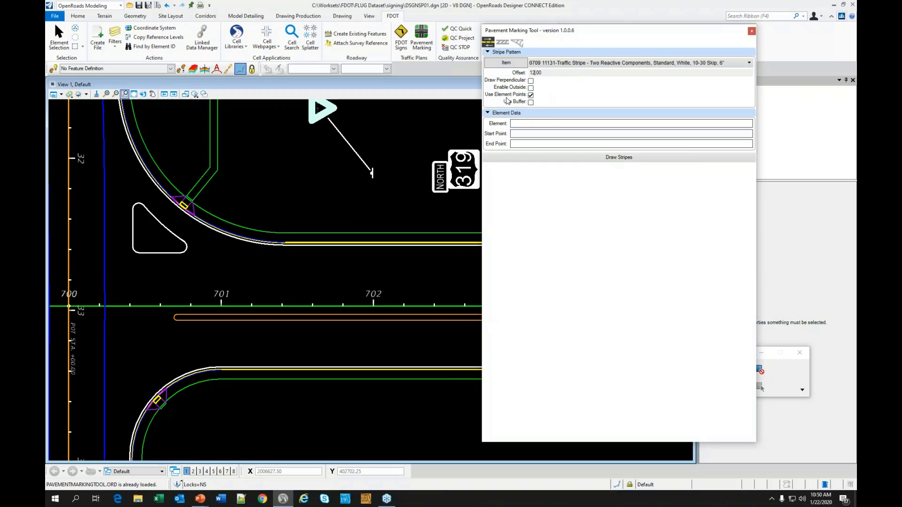
# - Draw the skip stripe from the lower edge of the orange median separator, on the side toward the lower curb
pyautogui.click(579, 160)
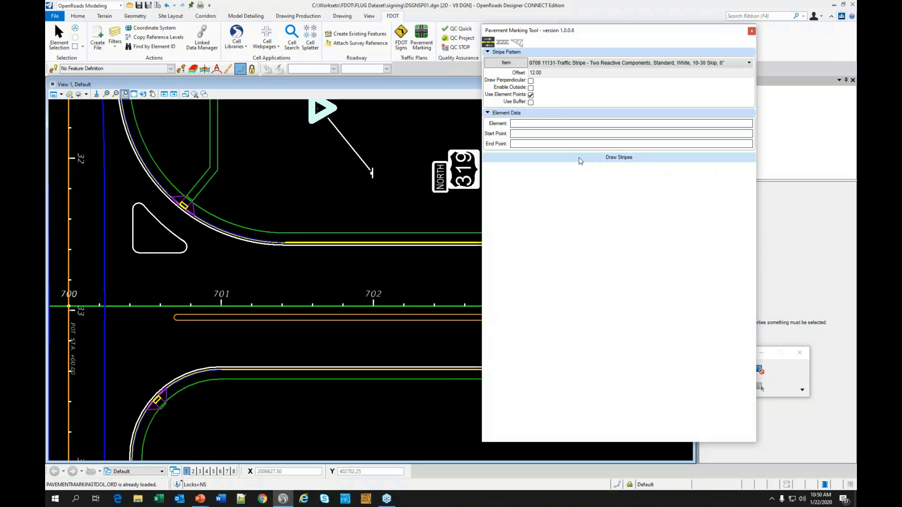
pyautogui.scroll(3, 322, 356)
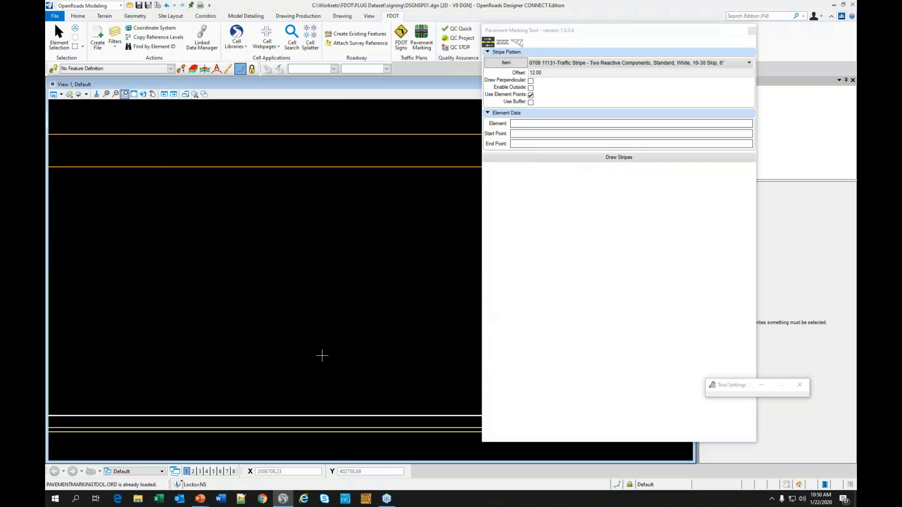
pyautogui.click(358, 166)
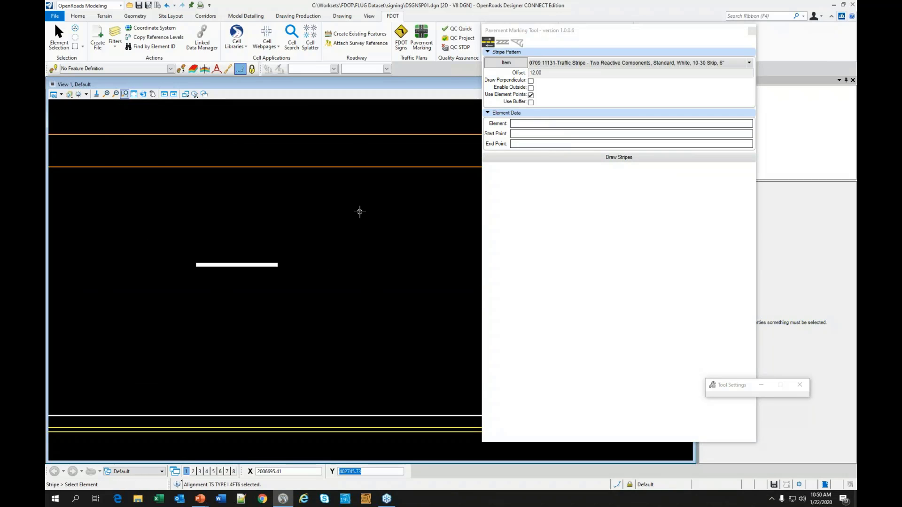
pyautogui.scroll(-5, 360, 212)
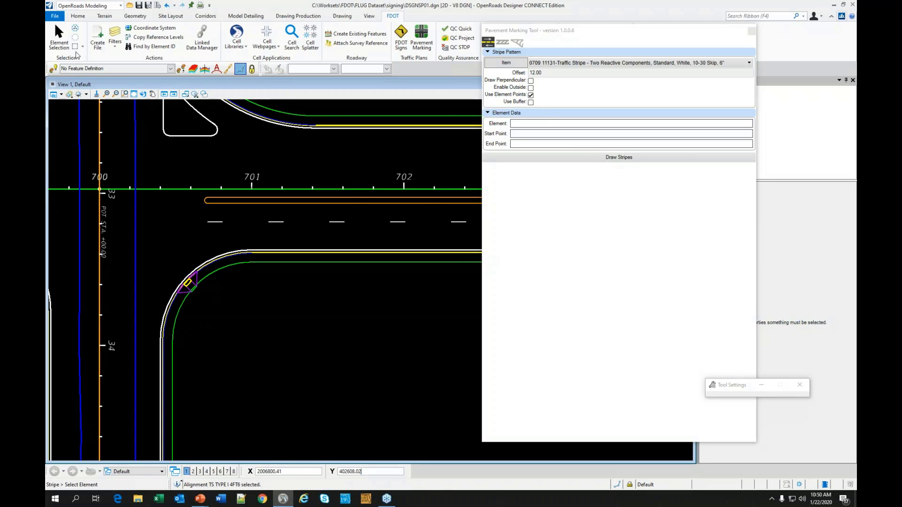
# - Select the drawn skip stripe and examine its extent and pay item properties
pyautogui.click(59, 37)
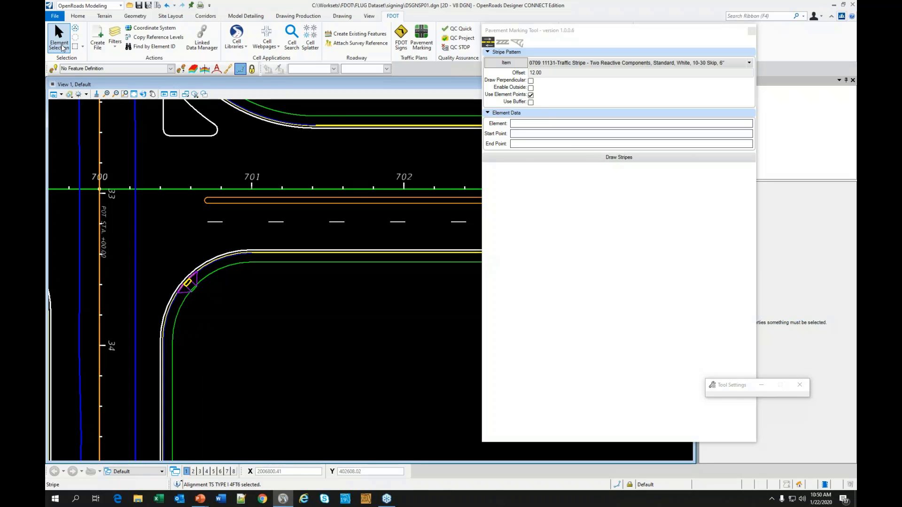
pyautogui.click(282, 222)
pyautogui.scroll(-3, 350, 315)
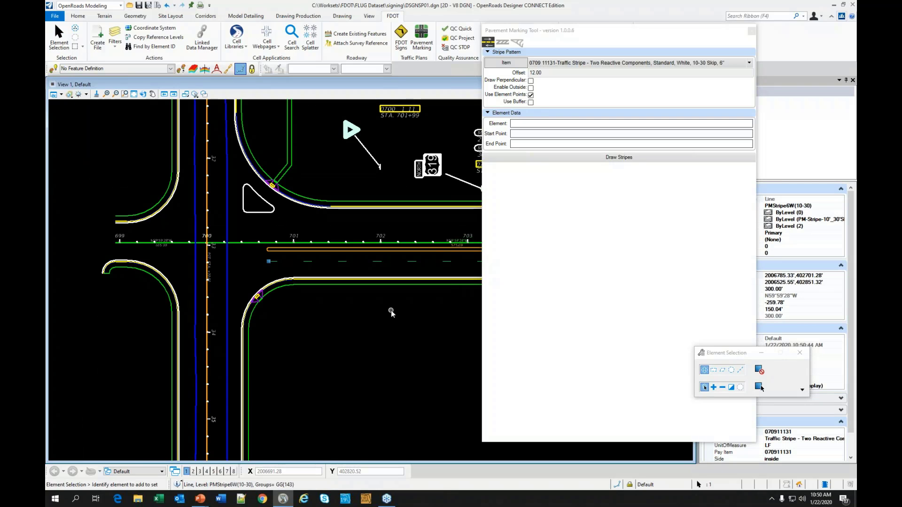
pyautogui.moveTo(391, 310); pyautogui.dragTo(283, 303, button='middle')
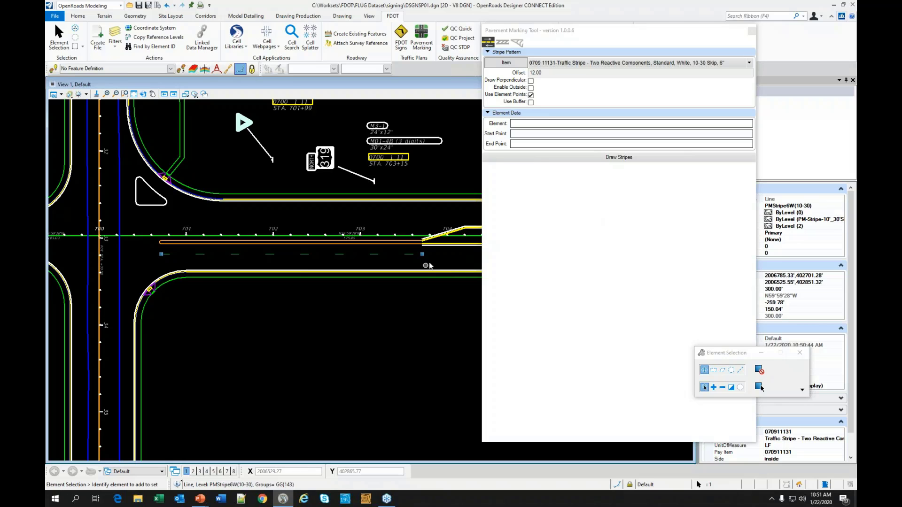
# - Enable the outside stripe and set its item to 0709 11131 Two Reactive Components, Standard, White, 10-30 Skip, 6"
pyautogui.click(599, 234)
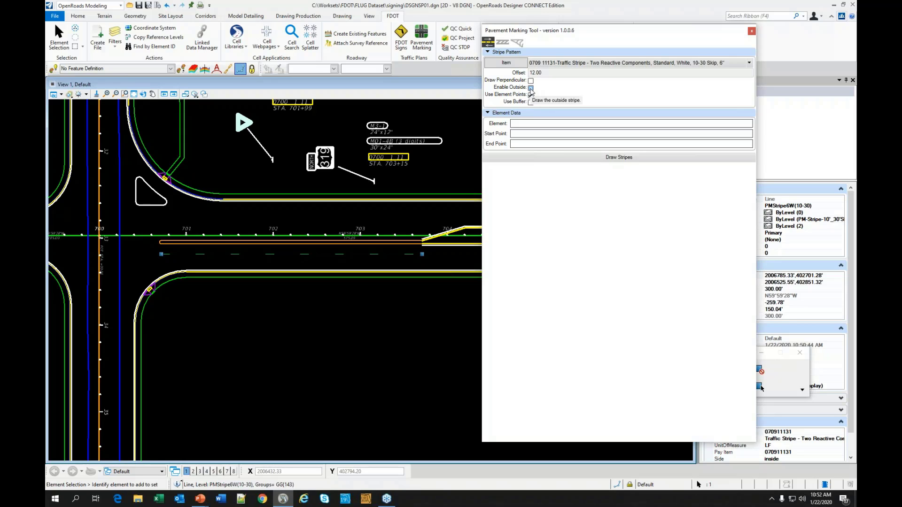
pyautogui.click(531, 89)
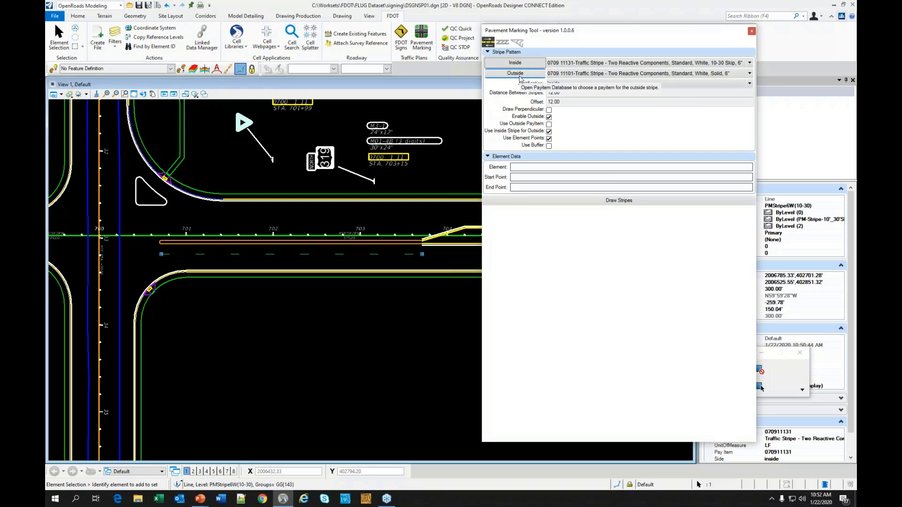
pyautogui.click(623, 74)
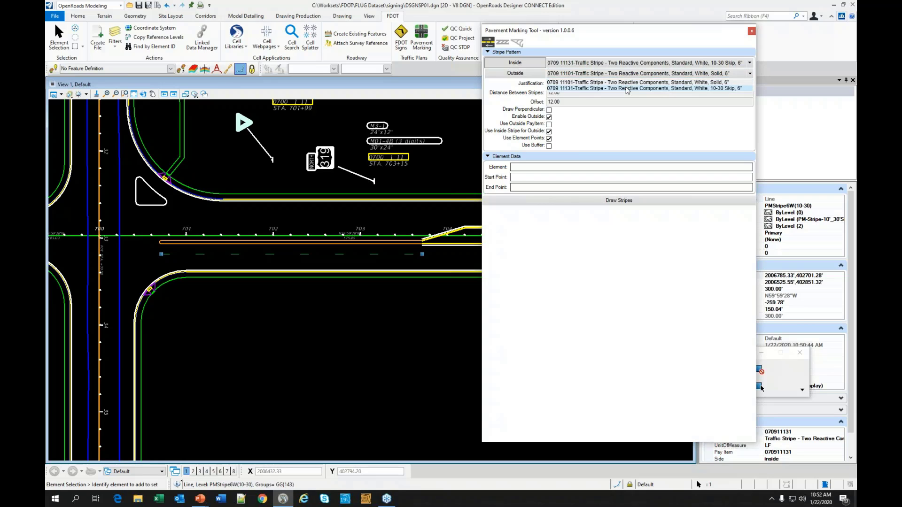
pyautogui.click(625, 88)
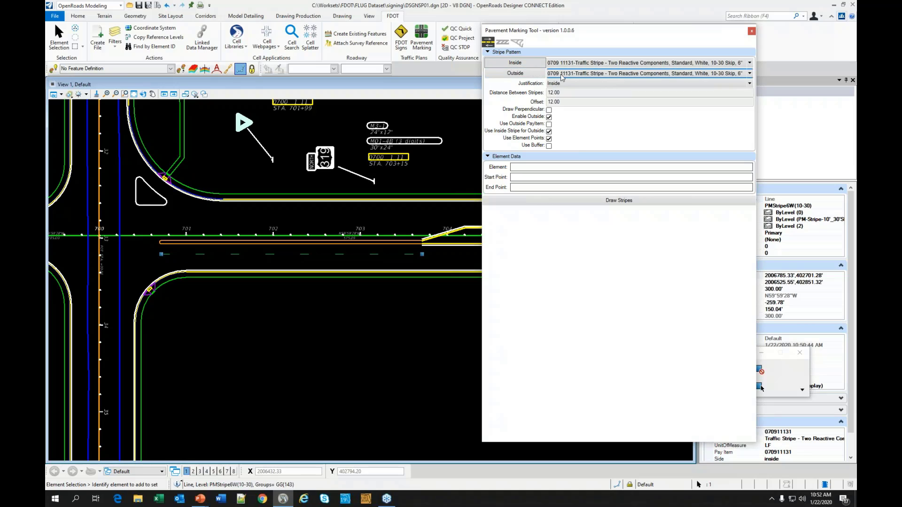
# - Try 0709 11101 Two Reactive Components, Standard, White, Solid, 6" as the outside stripe item, and switch back to using the inside stripe for outside
pyautogui.click(601, 73)
pyautogui.click(600, 84)
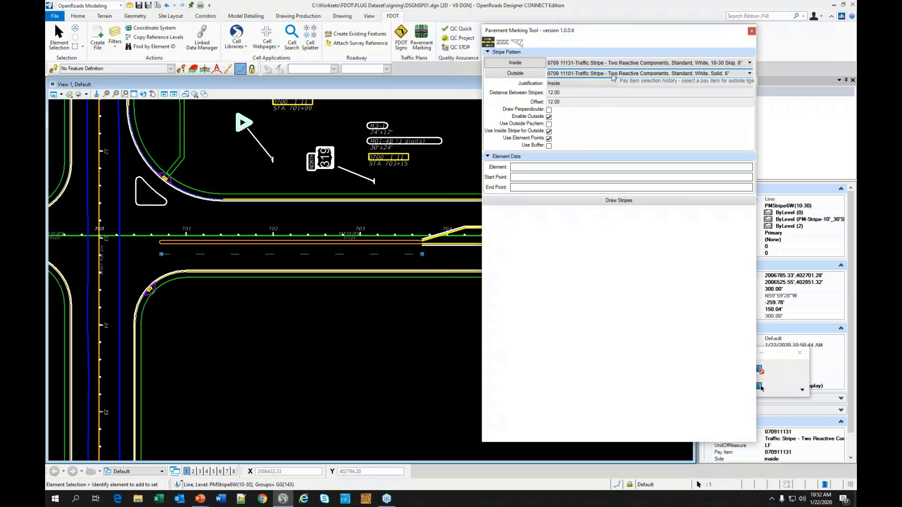
pyautogui.click(549, 132)
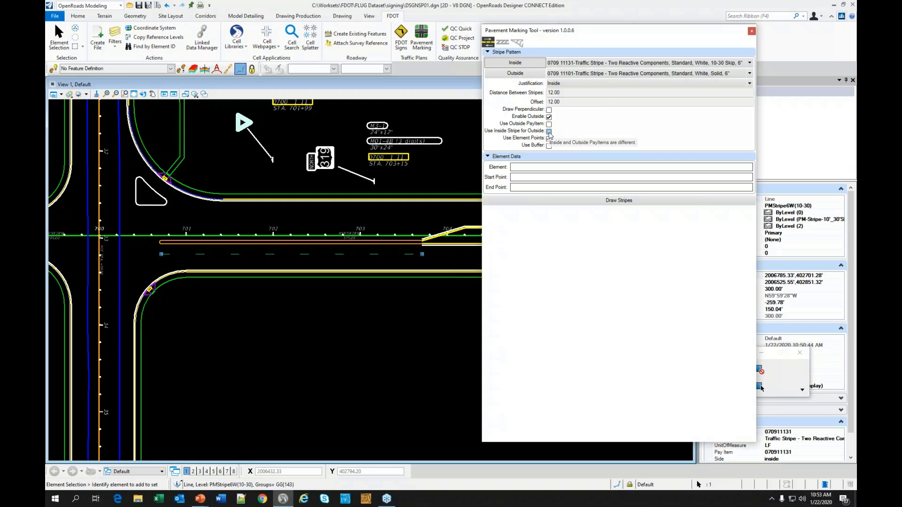
pyautogui.click(549, 131)
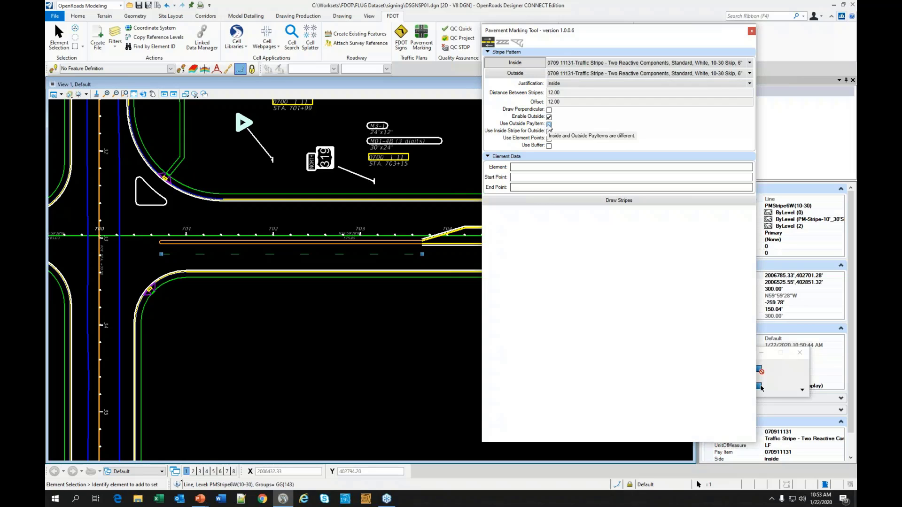
pyautogui.click(565, 84)
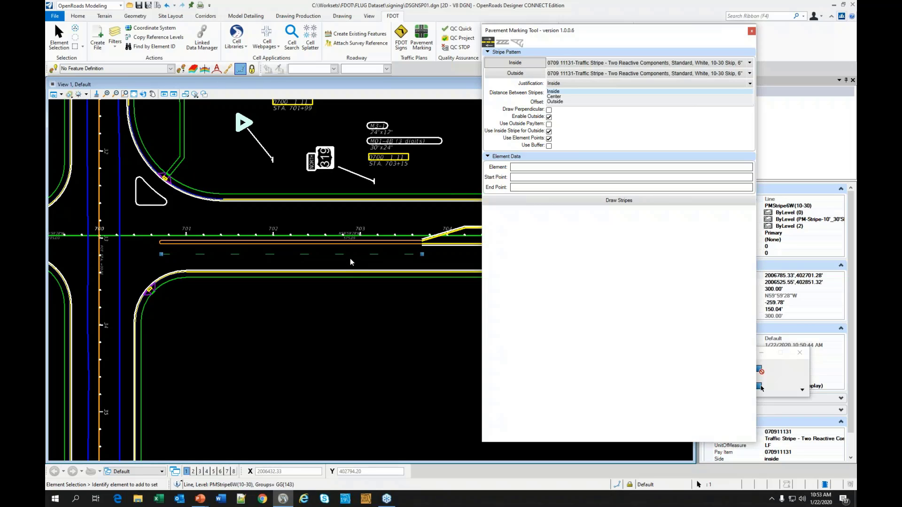
pyautogui.click(591, 133)
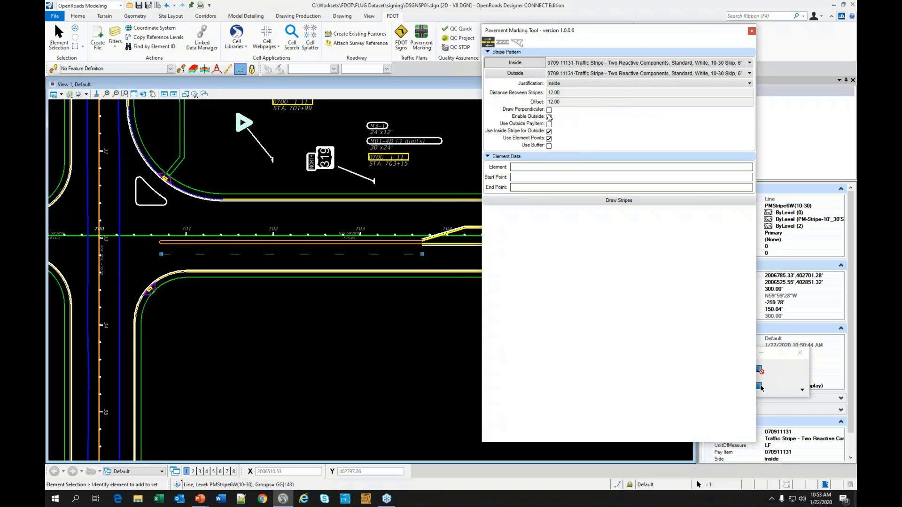
# - Draw paired inside and outside skip stripes from the lower curb's white edge line toward the median, with 12.00 offset and 12.00 between stripes
pyautogui.click(567, 205)
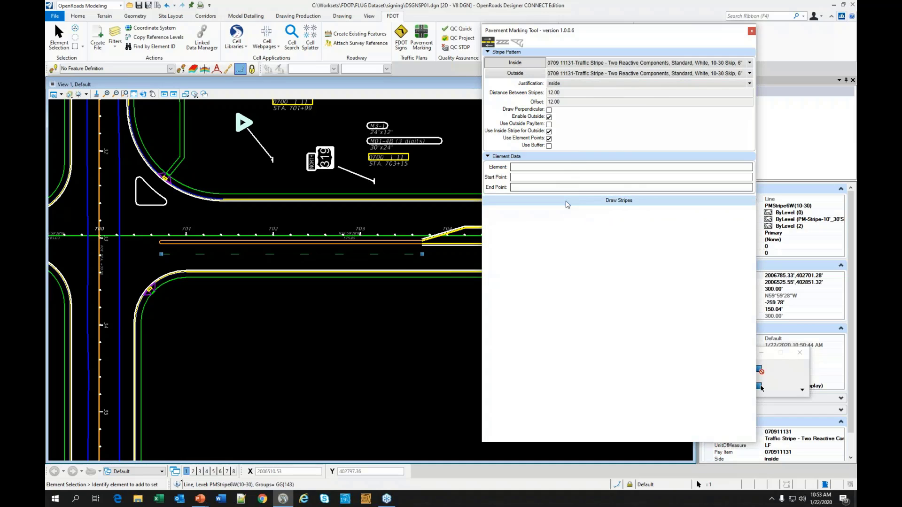
pyautogui.scroll(5, 308, 275)
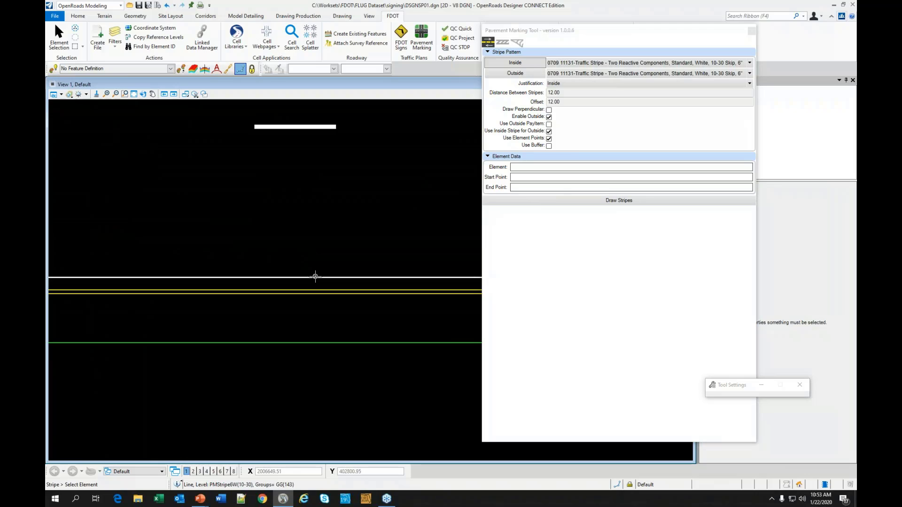
pyautogui.click(315, 276)
pyautogui.scroll(-5, 328, 239)
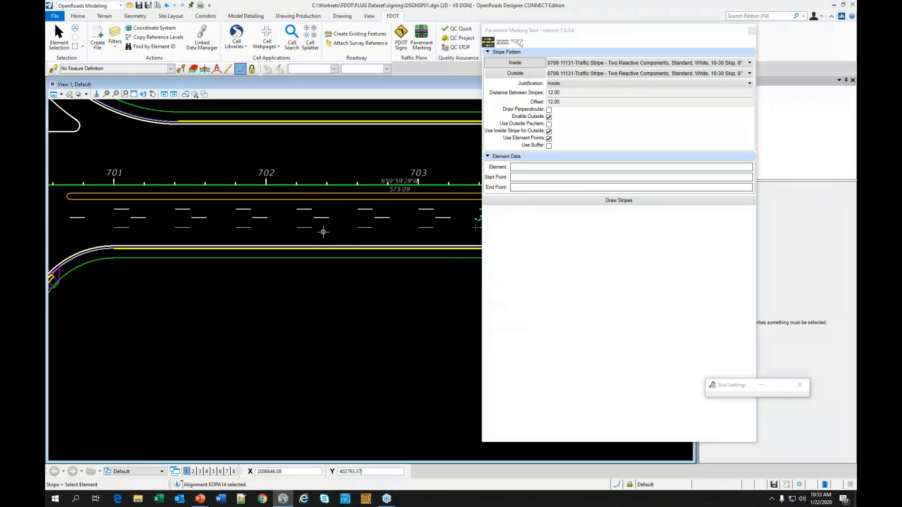
pyautogui.click(340, 226)
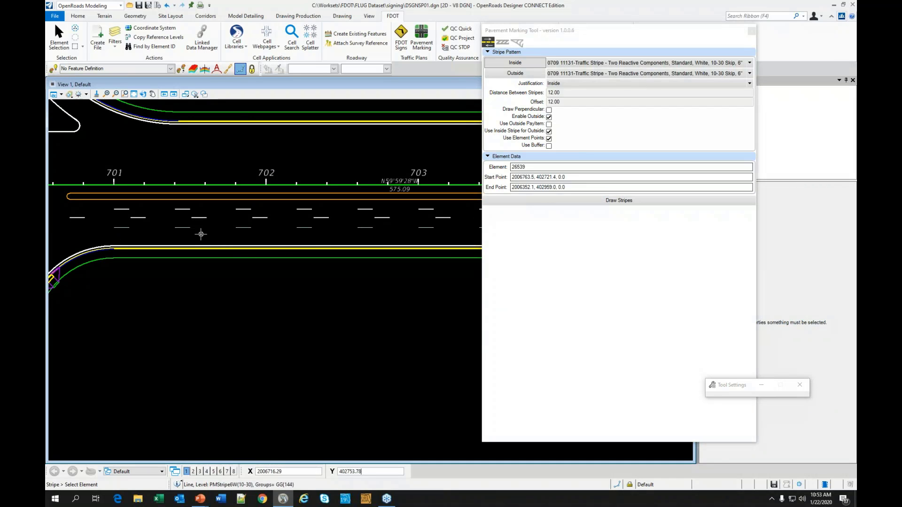
pyautogui.moveTo(225, 233); pyautogui.dragTo(259, 250, button='middle')
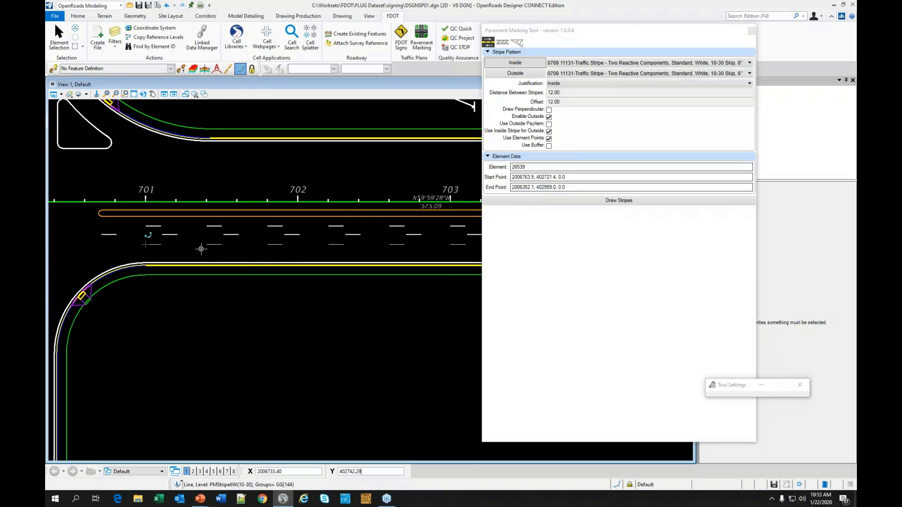
pyautogui.scroll(7, 201, 249)
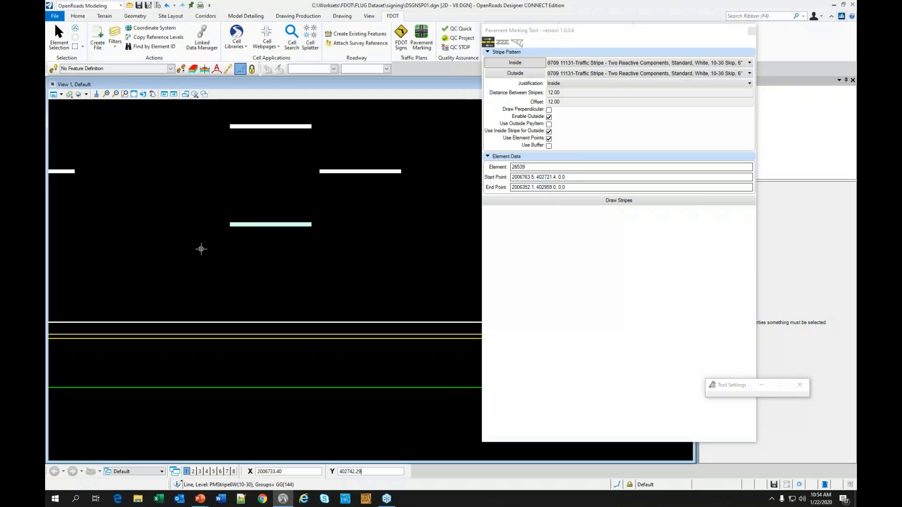
pyautogui.scroll(-3, 201, 249)
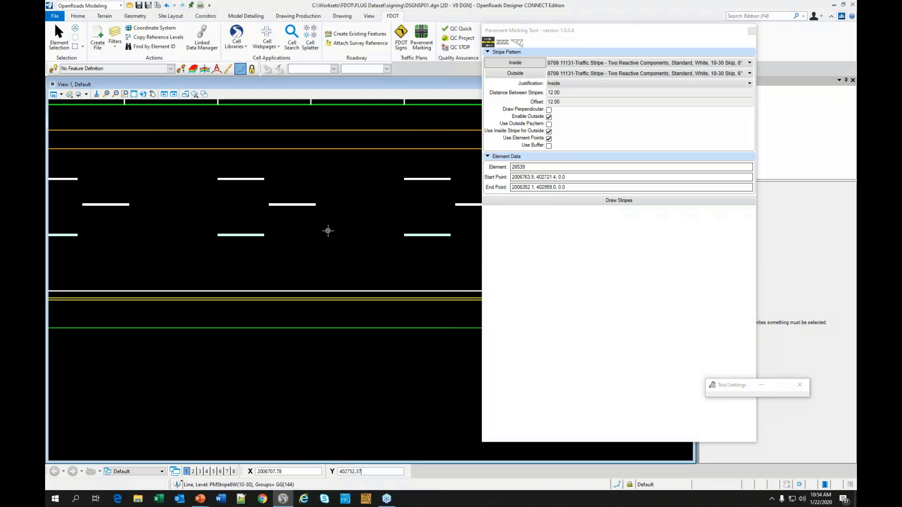
pyautogui.scroll(-4, 328, 231)
pyautogui.scroll(2, 284, 231)
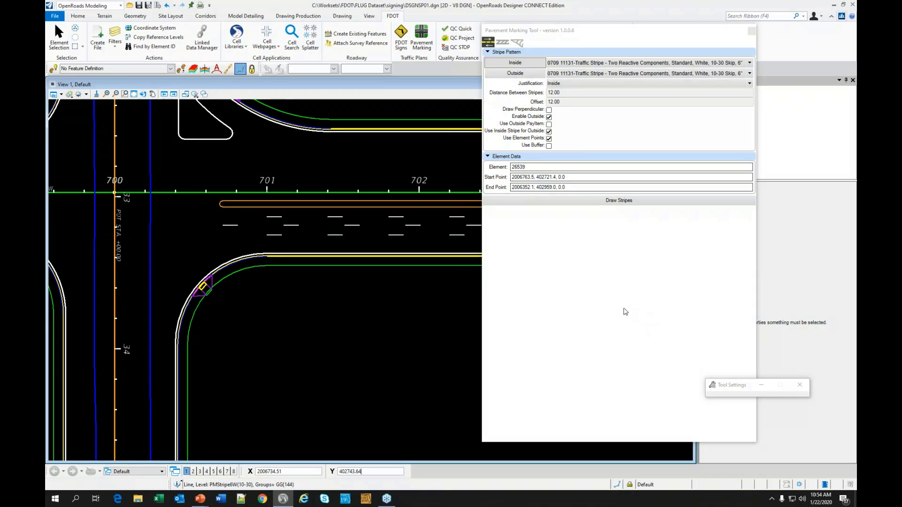
# - Select the skip stripe that begins level with the end of the orange median separator and examine its geometry and pay item properties
pyautogui.click(623, 312)
pyautogui.click(64, 49)
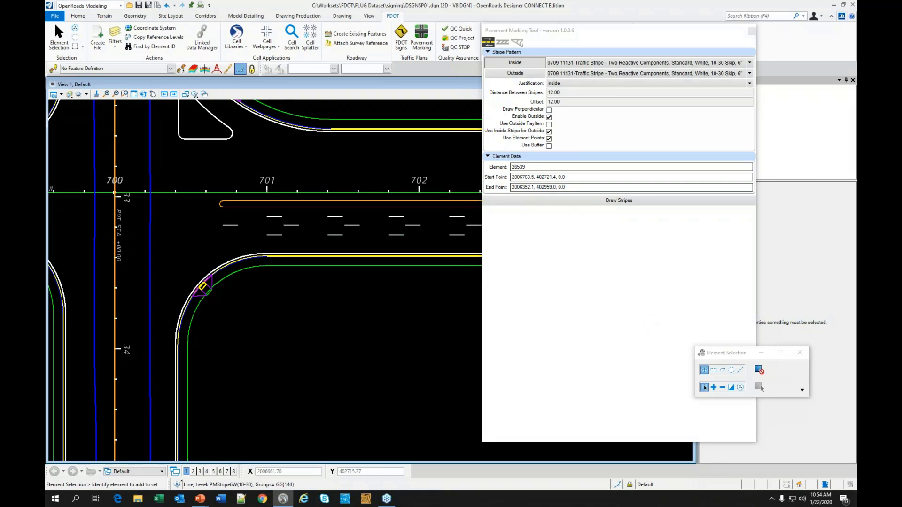
pyautogui.click(278, 217)
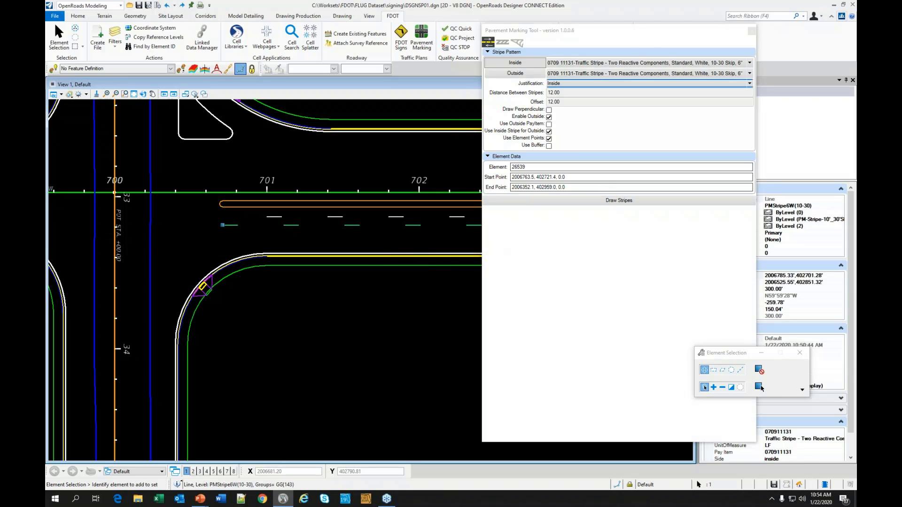
pyautogui.moveTo(648, 30); pyautogui.dragTo(470, 27)
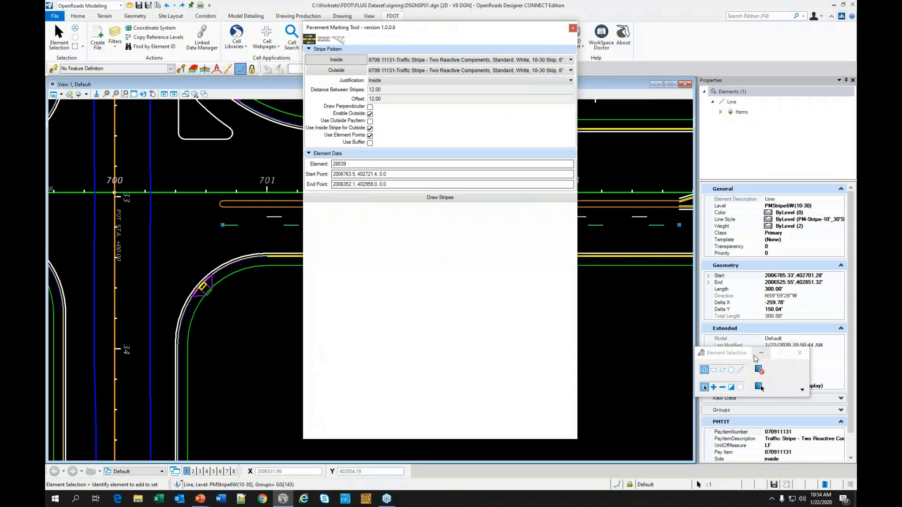
pyautogui.moveTo(747, 357); pyautogui.dragTo(619, 357)
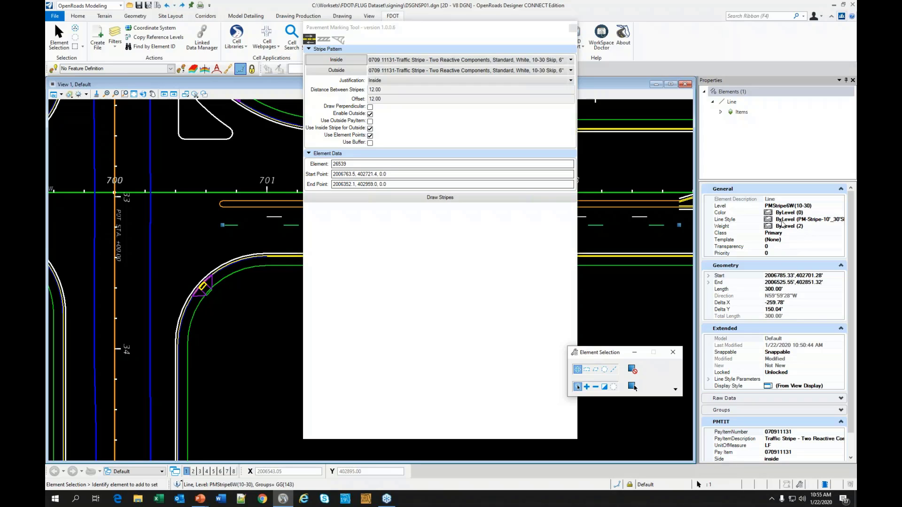
pyautogui.scroll(-1, 783, 224)
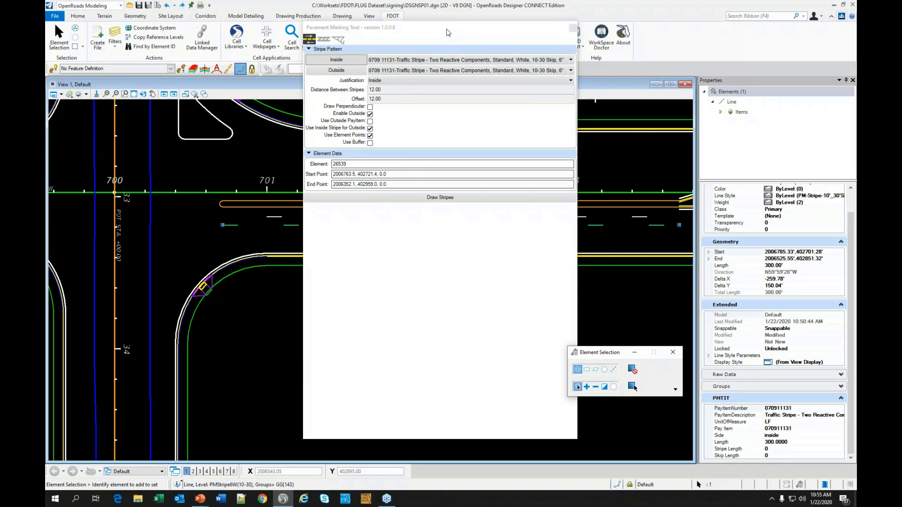
# - Review the separation stripe and diverge chevron pattern settings of the Pavement Marking Tool, and close the tool
pyautogui.moveTo(447, 29); pyautogui.dragTo(515, 29)
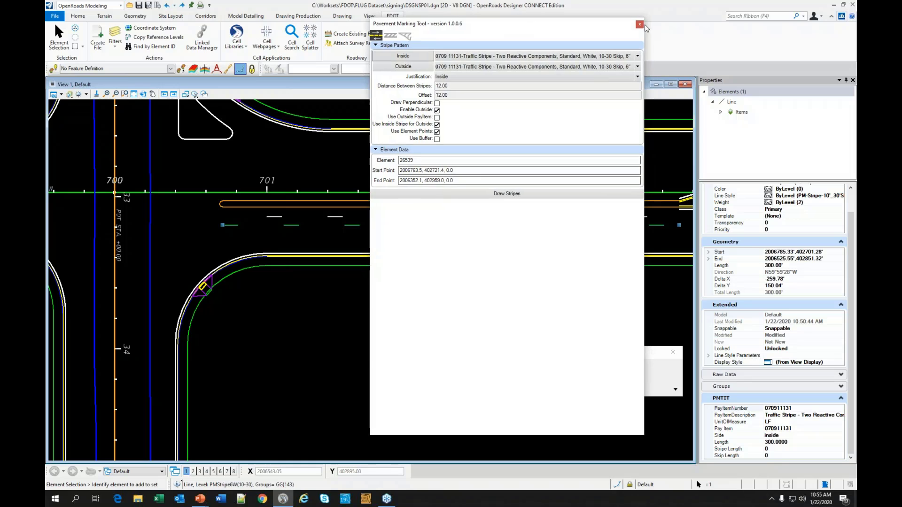
pyautogui.click(390, 37)
pyautogui.click(407, 37)
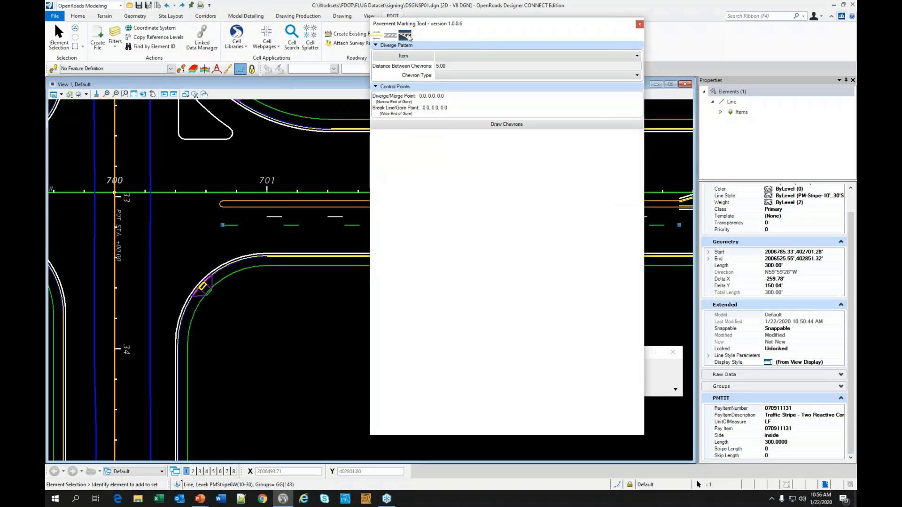
pyautogui.click(392, 37)
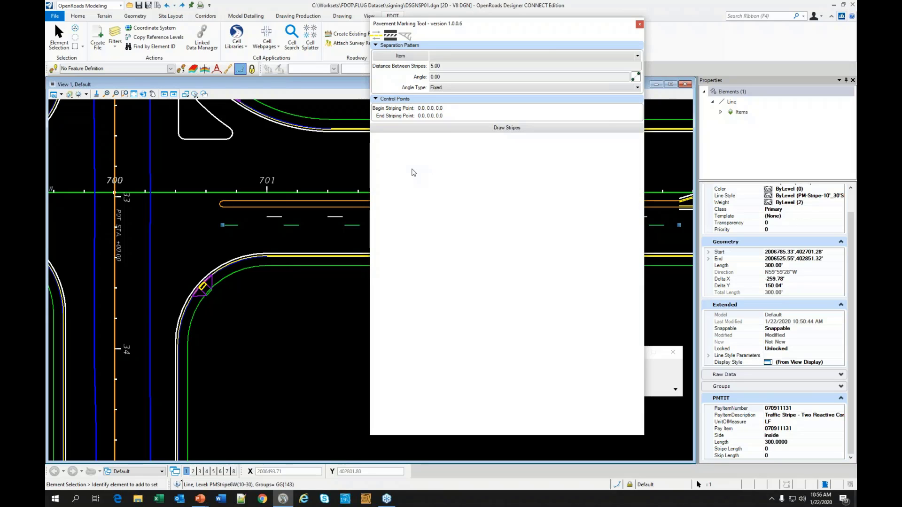
pyautogui.click(639, 25)
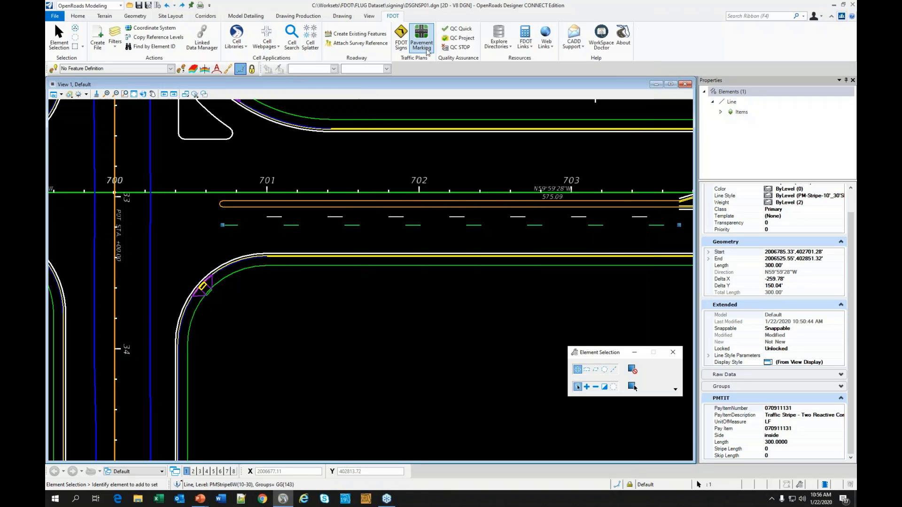